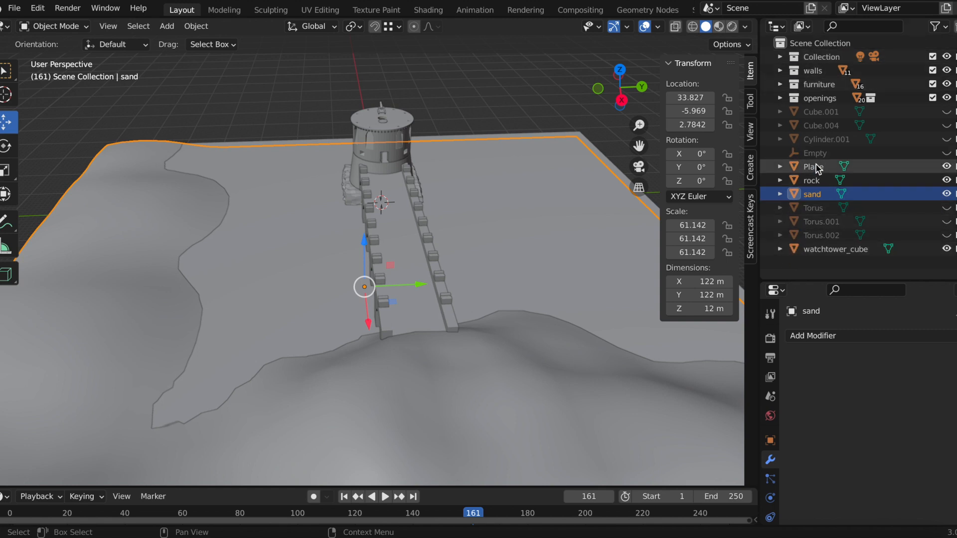
- Rename the large flat Plane object as sea
left_click(577, 142)
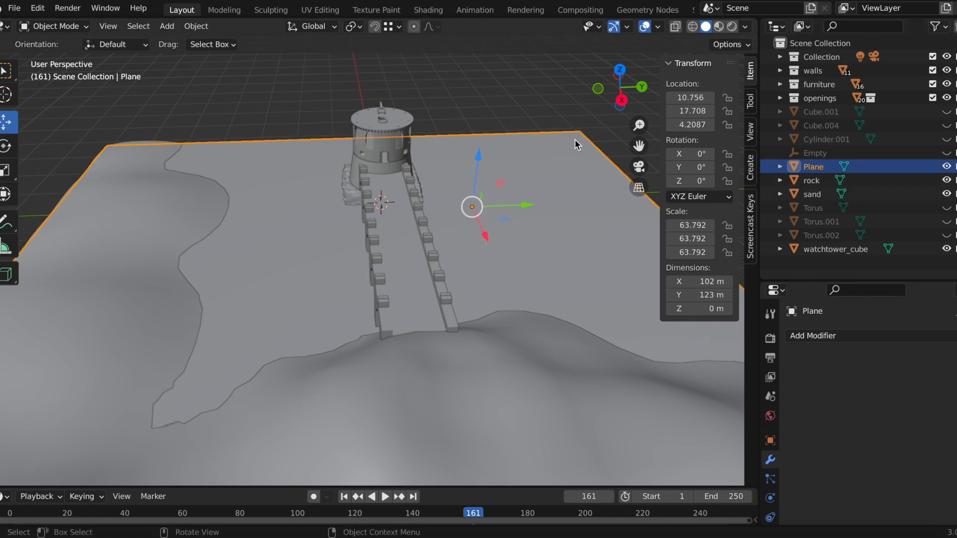
double_click(816, 169)
type("sea")
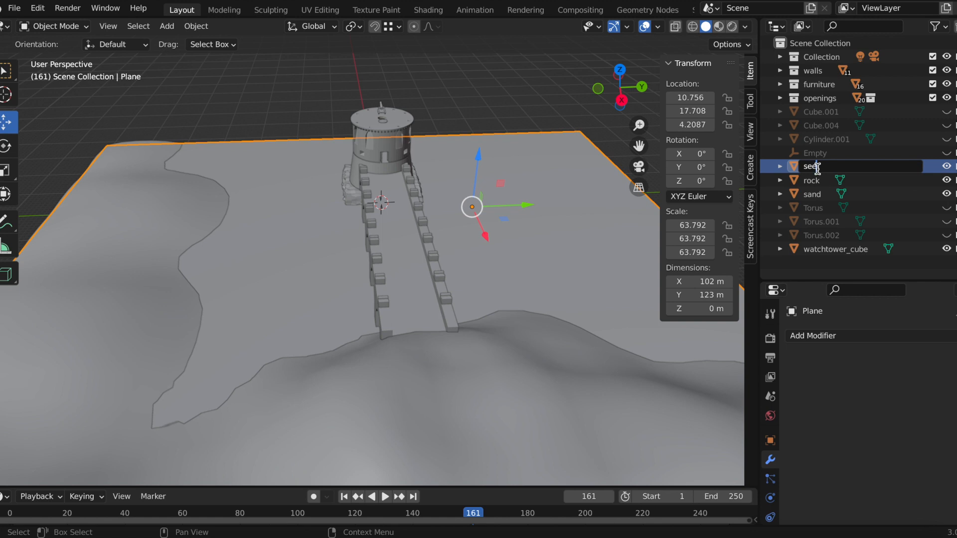
key("Return")
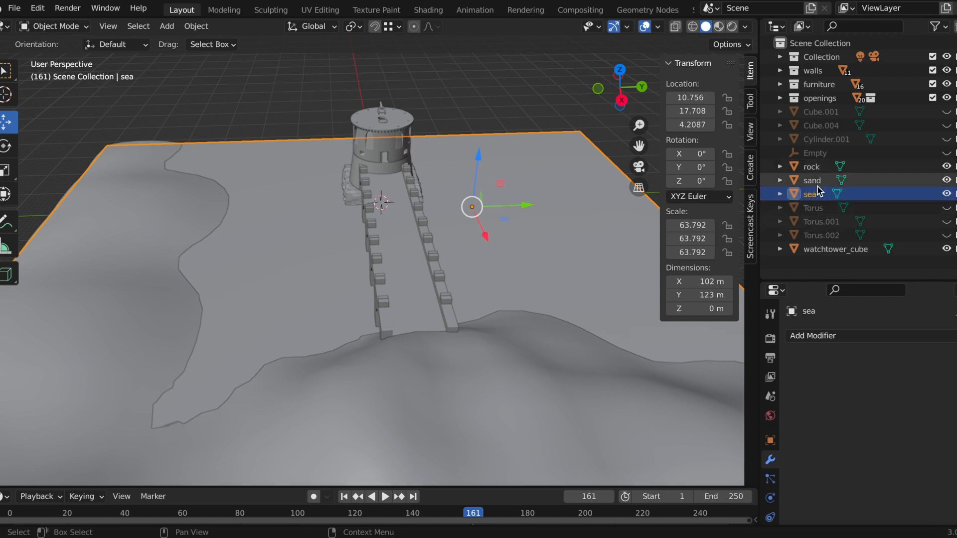
- Create a new collection in the scene and name it environment
right_click(806, 271)
left_click(806, 271)
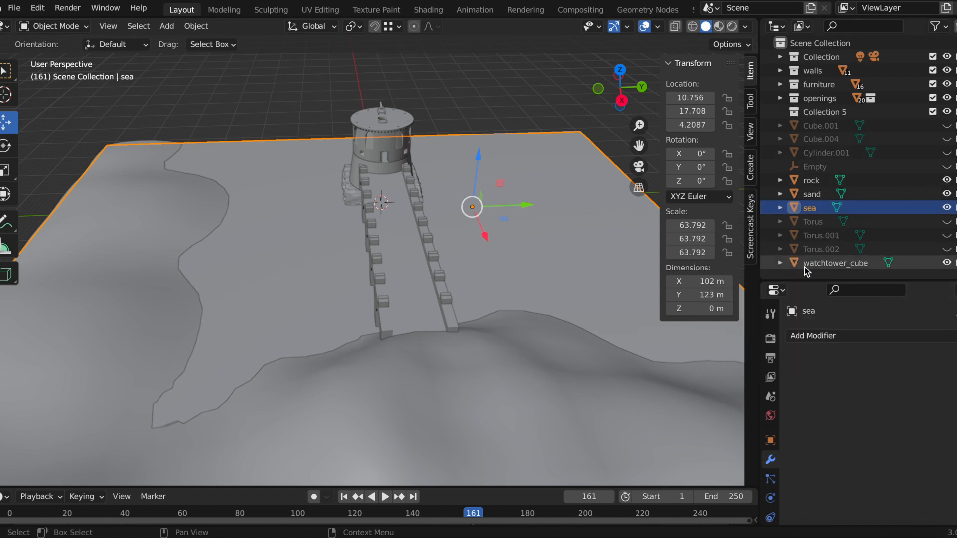
left_click(820, 111)
double_click(819, 111)
type("environm")
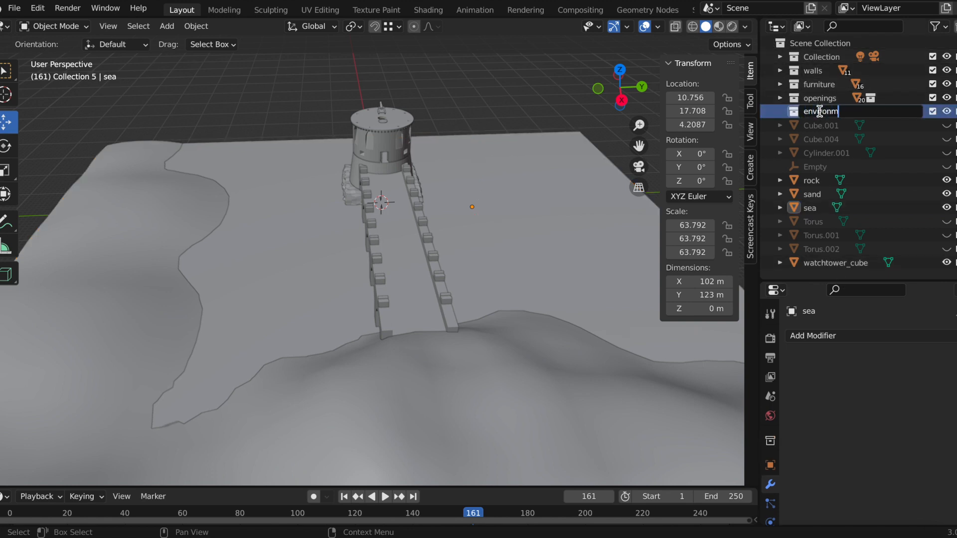
type("ent")
key("Return")
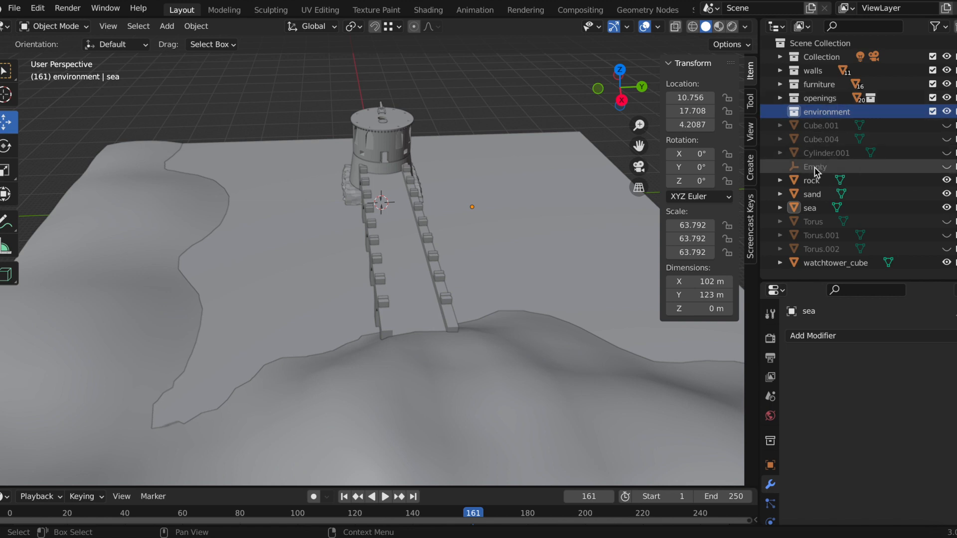
- Move the rock, sand and sea objects together into the environment collection
left_click(812, 181)
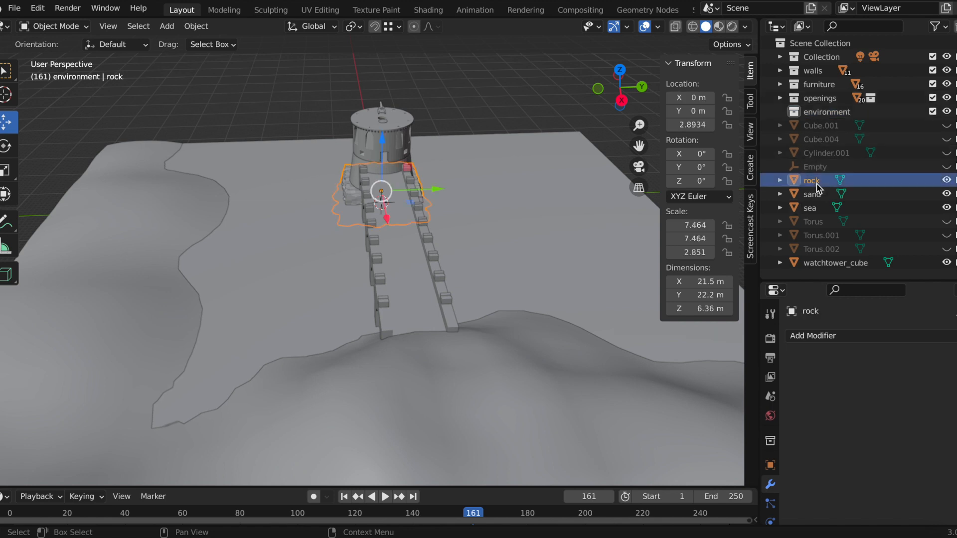
left_click(812, 194, "ctrl")
left_click(810, 209, "ctrl")
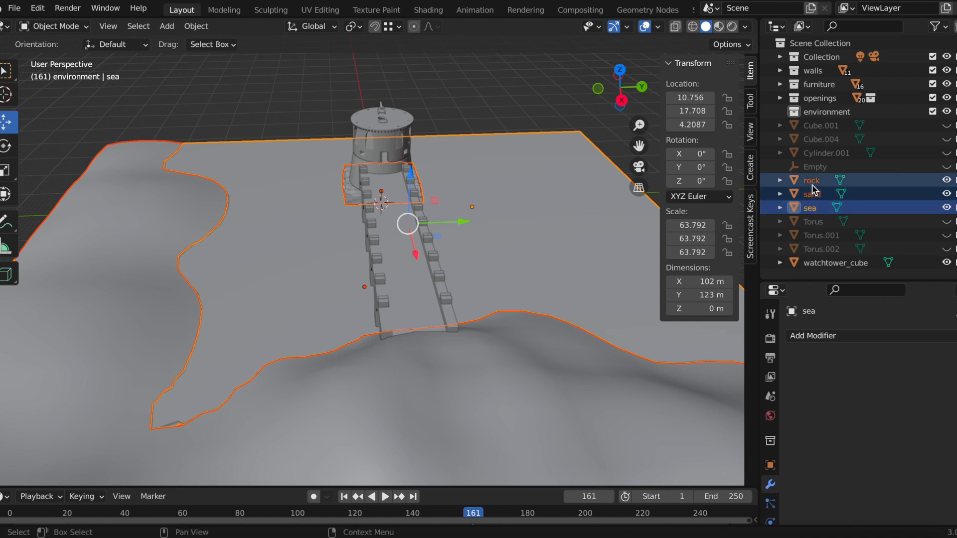
left_click_drag(812, 186, 800, 113)
left_click(781, 112)
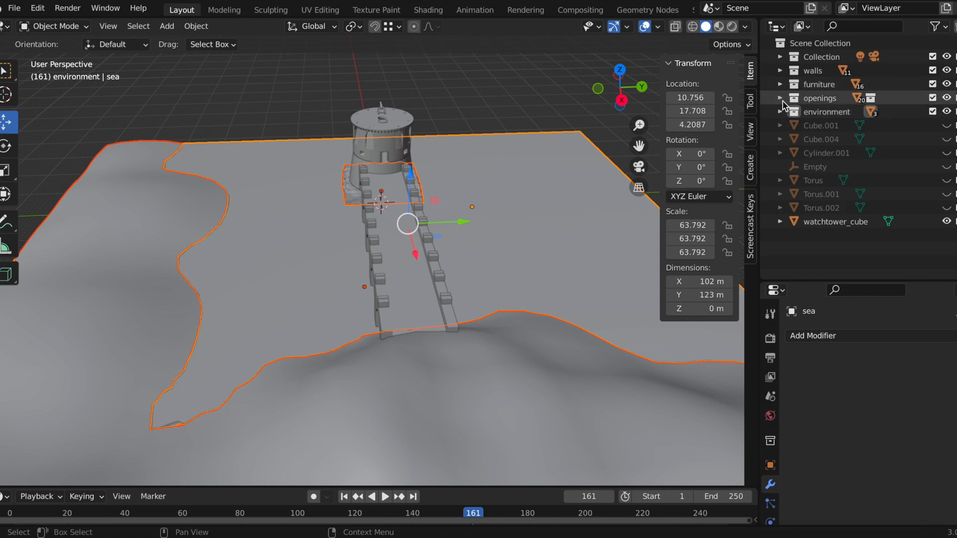
- Move bridge and deco_bridge from the furniture collection into environment, and toggle that collection's visibility off and on
left_click(780, 84)
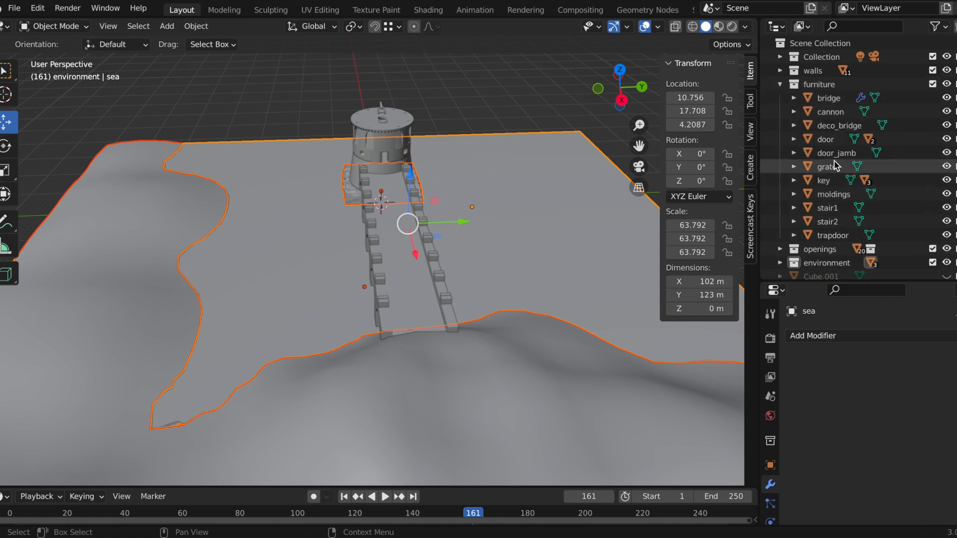
left_click(819, 95)
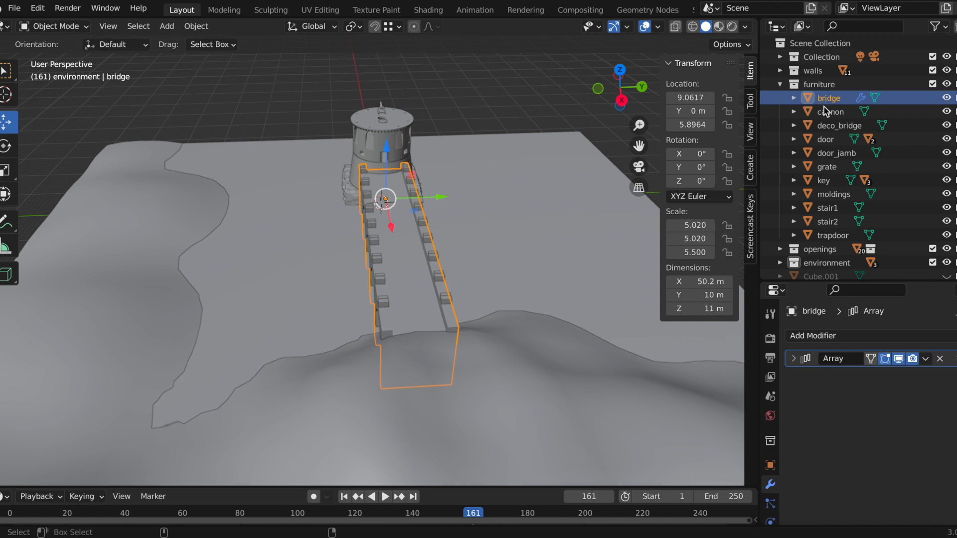
left_click(826, 131, "ctrl")
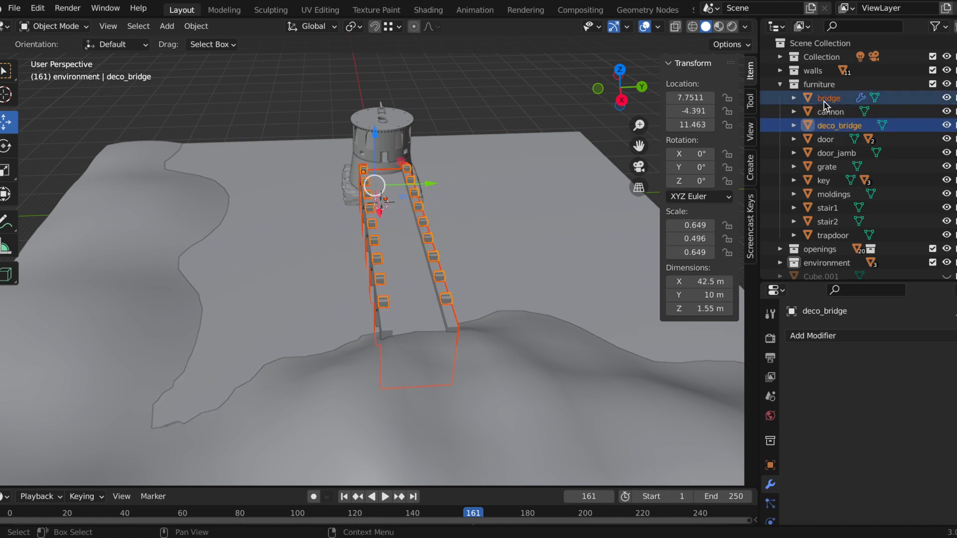
left_click_drag(830, 124, 829, 262)
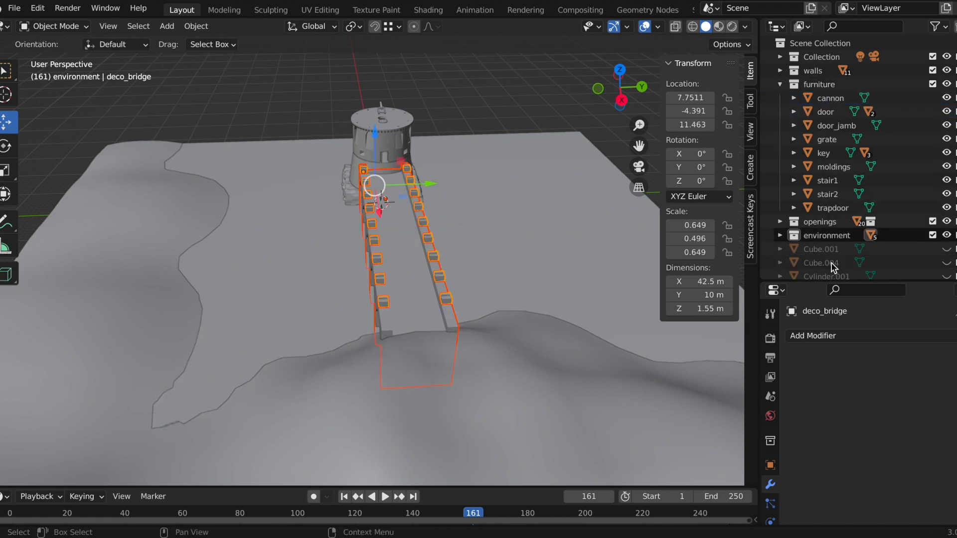
left_click(779, 84)
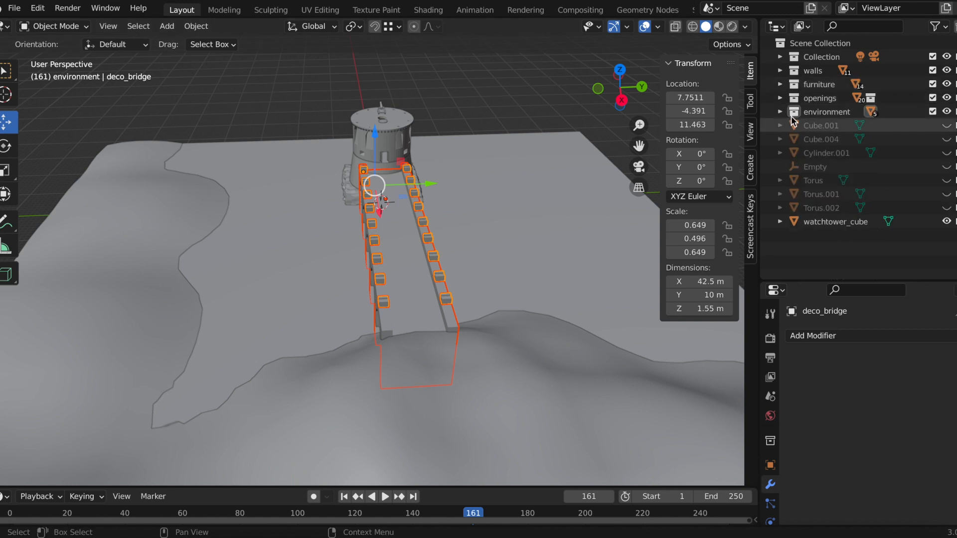
left_click(948, 112)
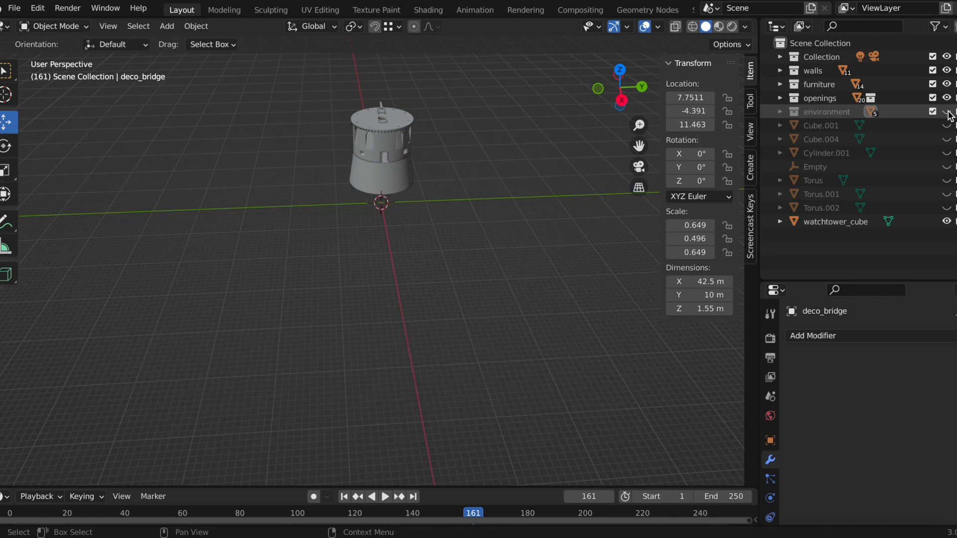
left_click(948, 112)
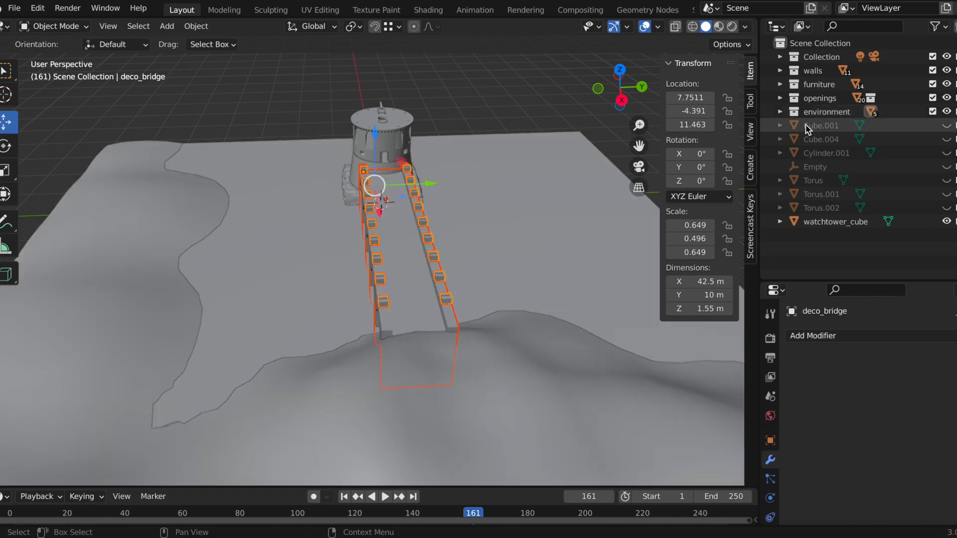
- Unhide Cube.001 and Cube.004 and highlight Cube.004 to identify what each one is in the model
left_click(818, 126)
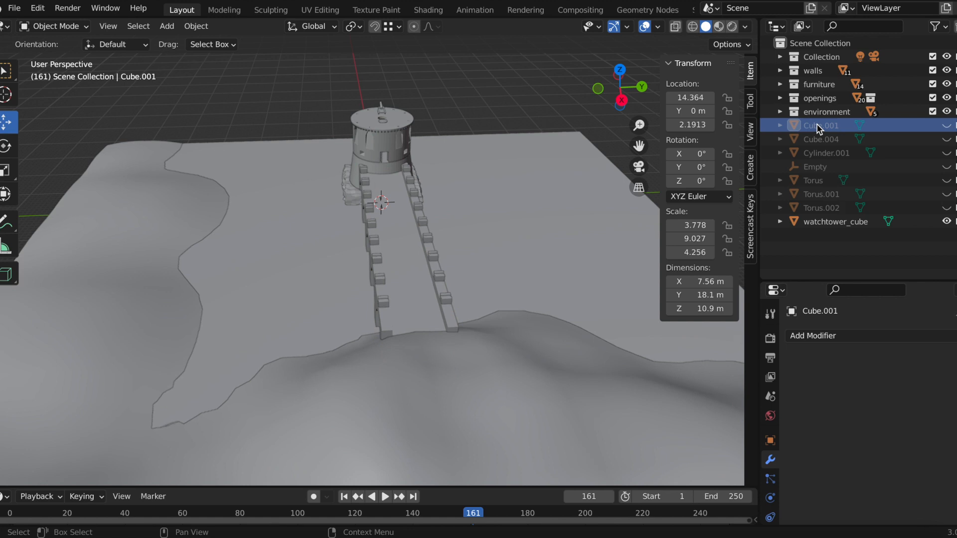
left_click(947, 126)
left_click(946, 139)
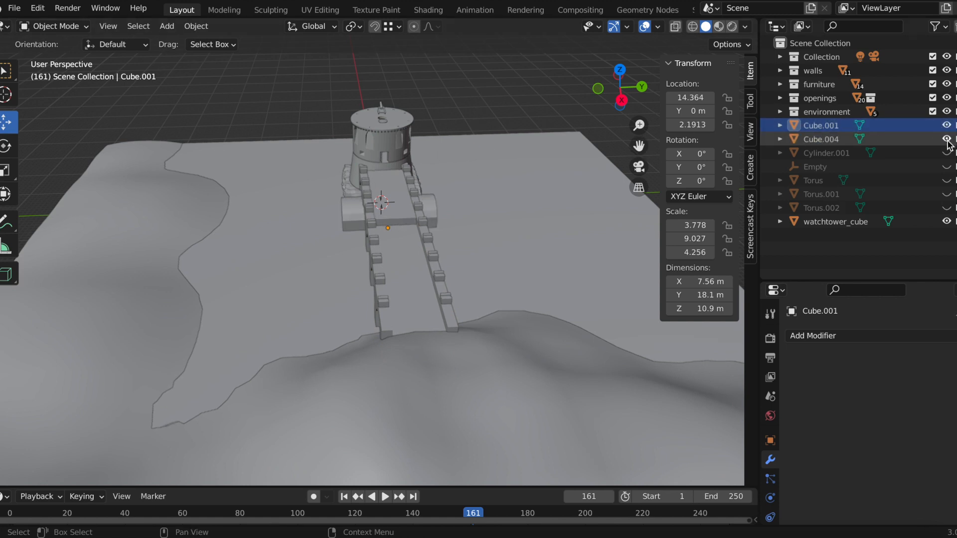
left_click(821, 138)
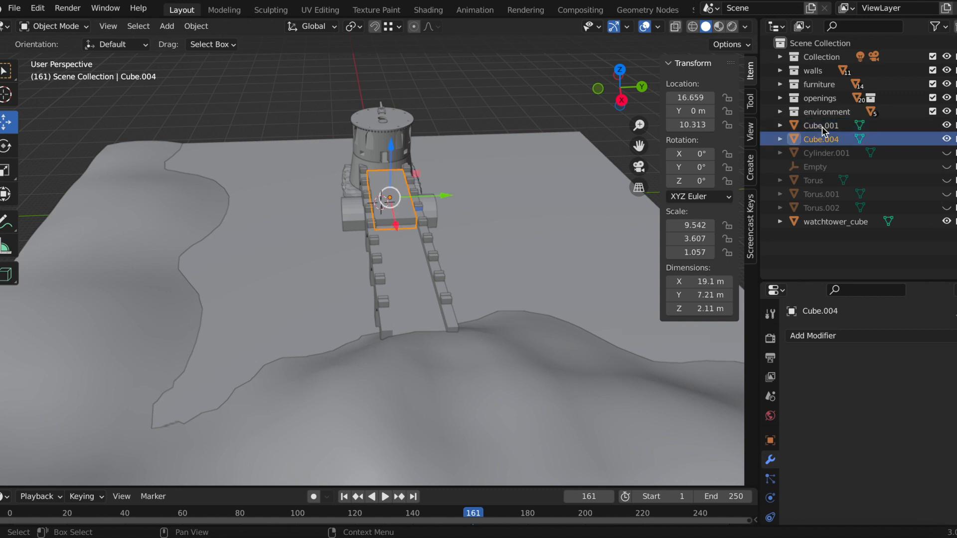
- Rename Cube.001, the wide block across the bridge, as bridge_cube
left_click(827, 126)
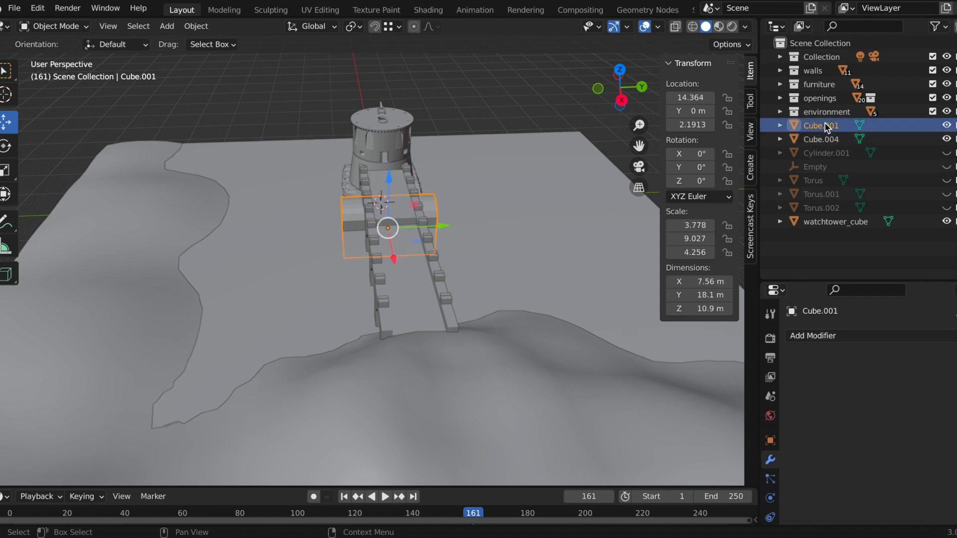
double_click(827, 126)
type("bridge_")
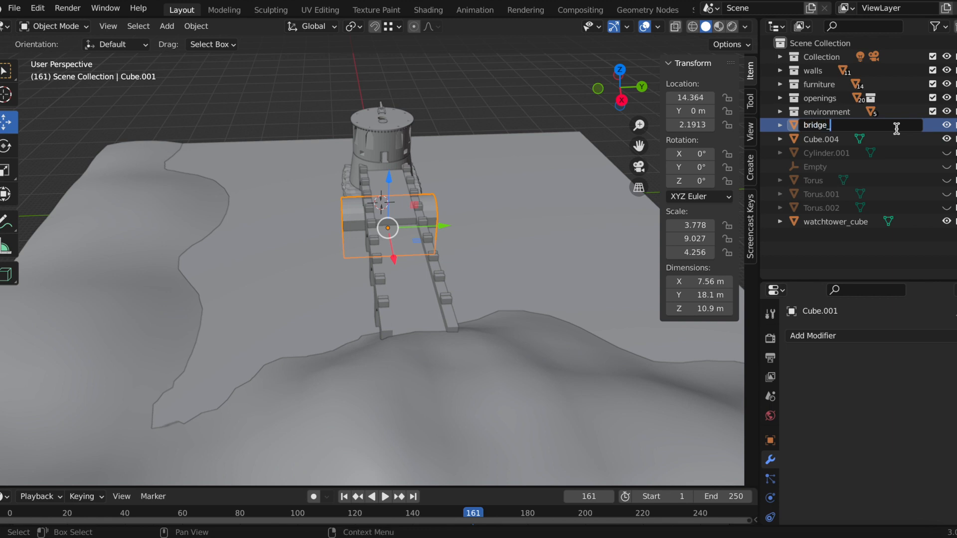
type("cube")
key("Return")
- Rename Cube.004, the long block lying along the bridge deck, as bridge_cube too
left_click(838, 139)
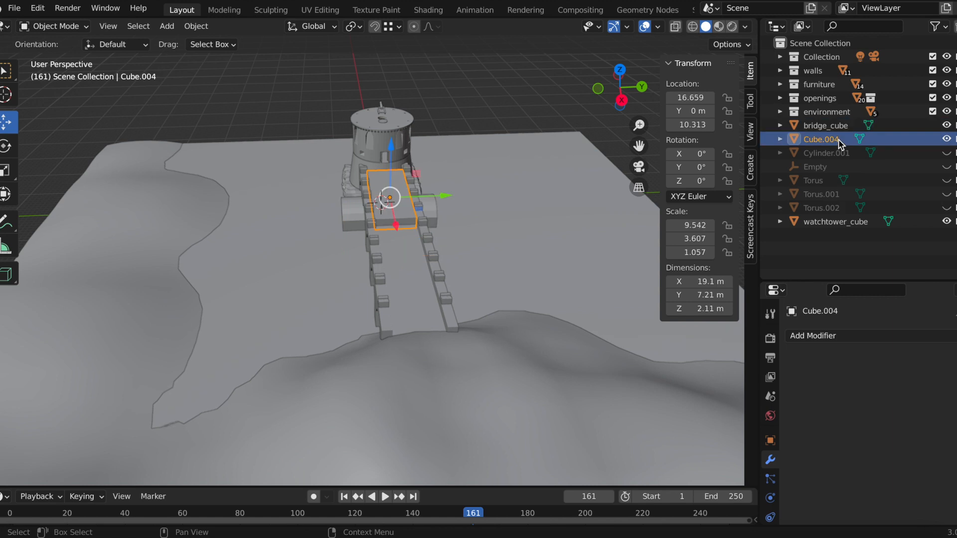
double_click(838, 139)
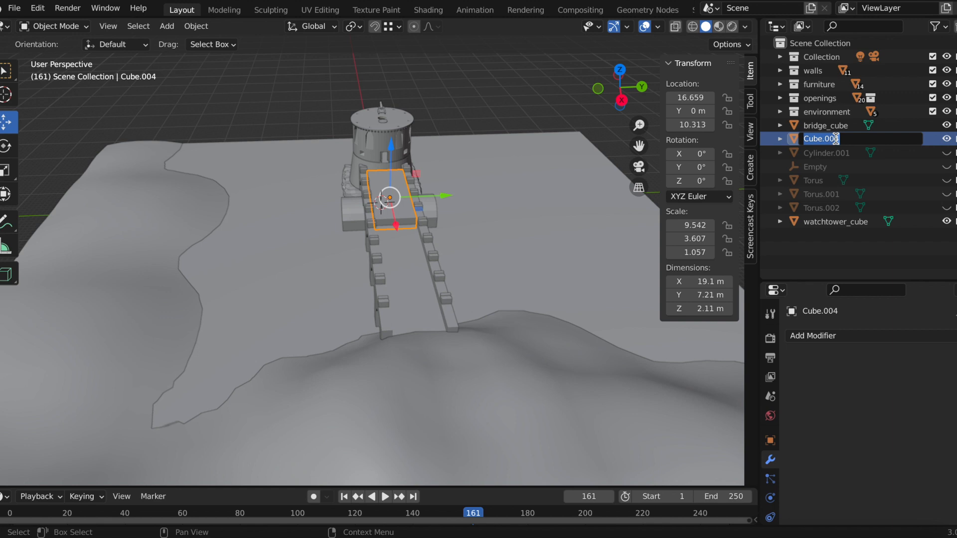
type("bridge_cube")
key("Return")
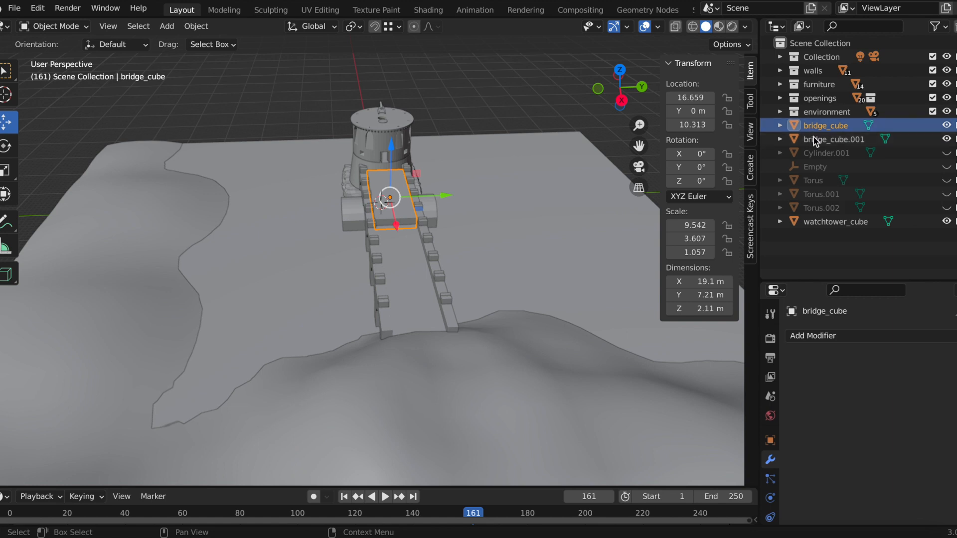
- Hide bridge_cube and bridge_cube.001 and move both into the environment collection
left_click(817, 139, "shift")
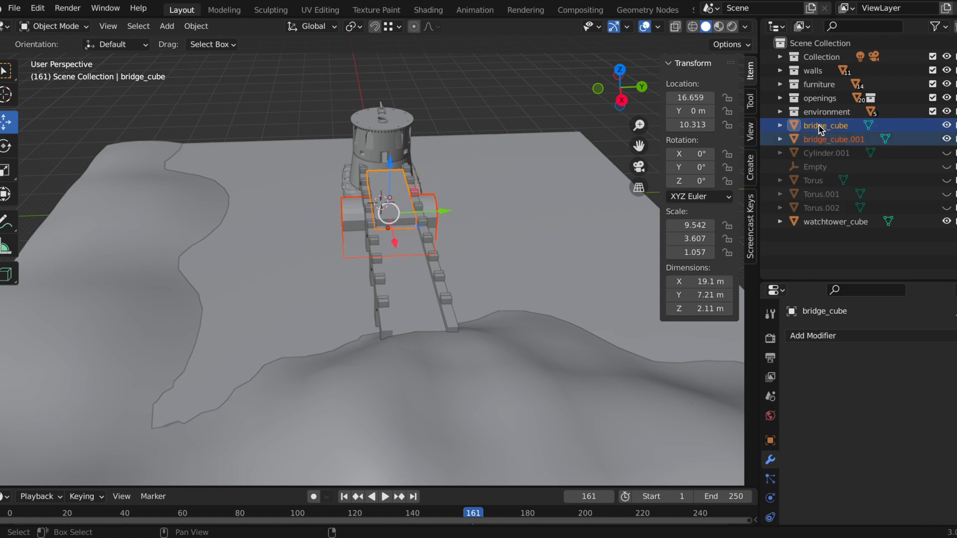
left_click(946, 126)
left_click_drag(829, 114, 829, 113)
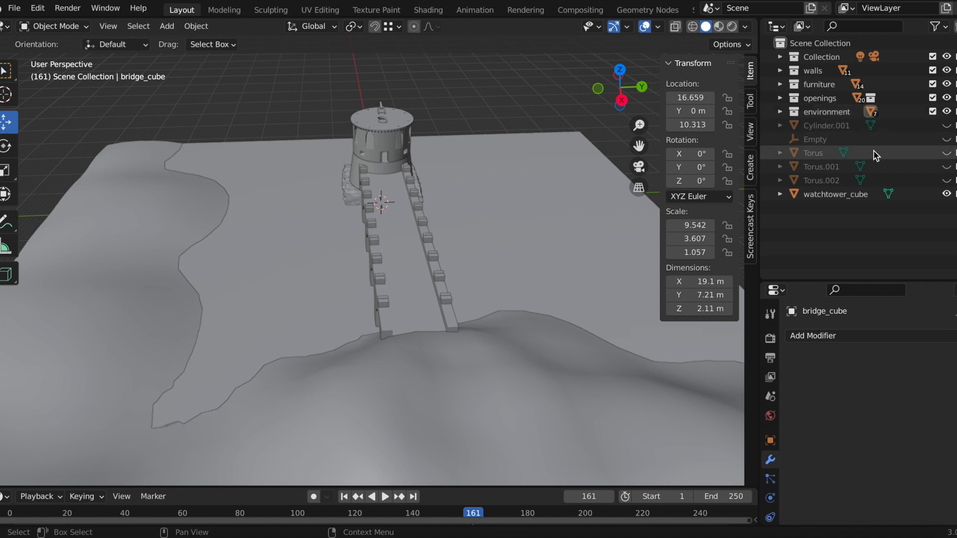
- Select watchtower_cube and unhide cistern, wall_terrace and watchtower in the walls collection
left_click(834, 195)
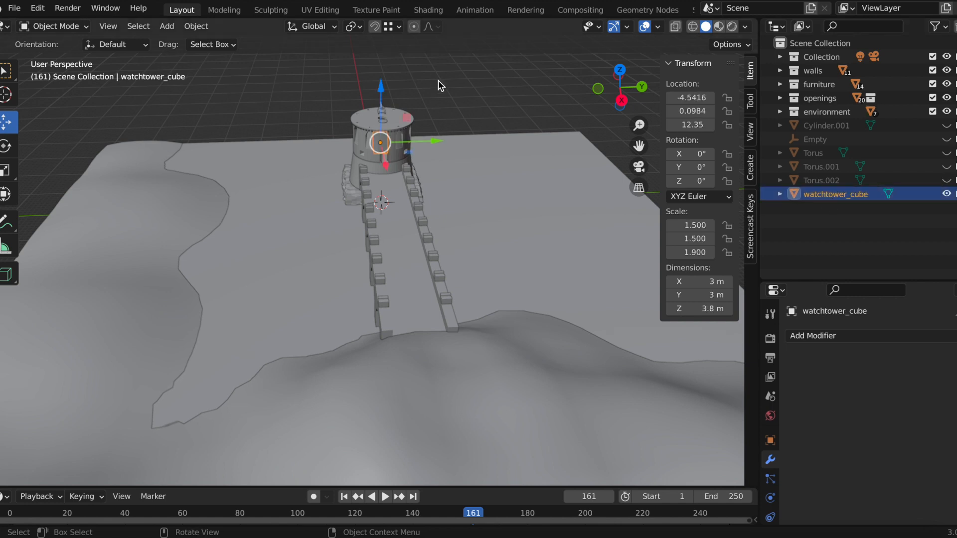
scroll(442, 85, "up", 3)
left_click_drag(639, 145, 633, 259)
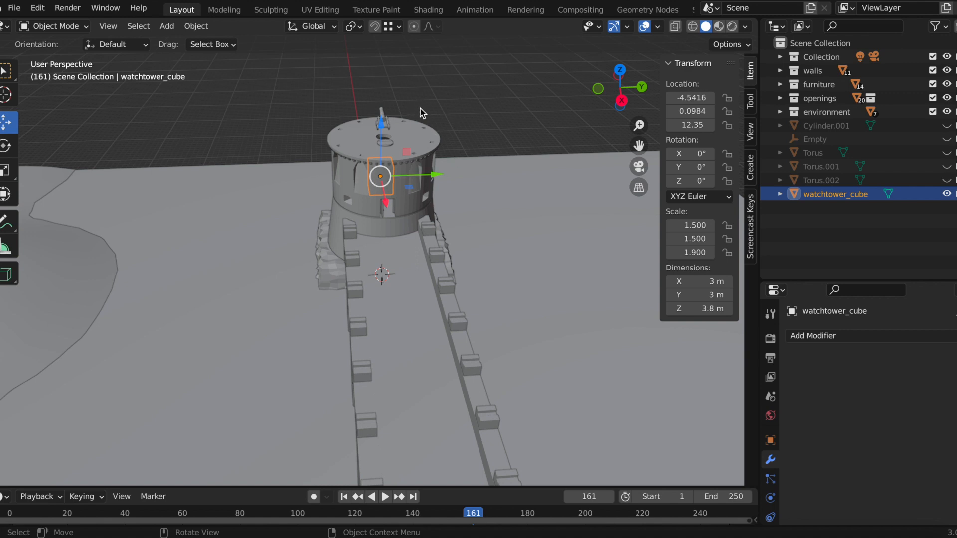
left_click(780, 70)
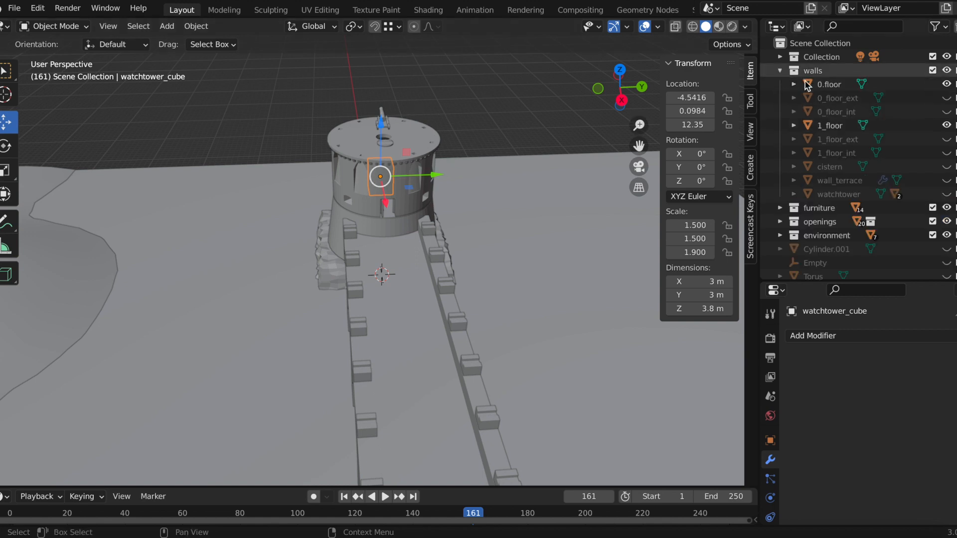
left_click(946, 98)
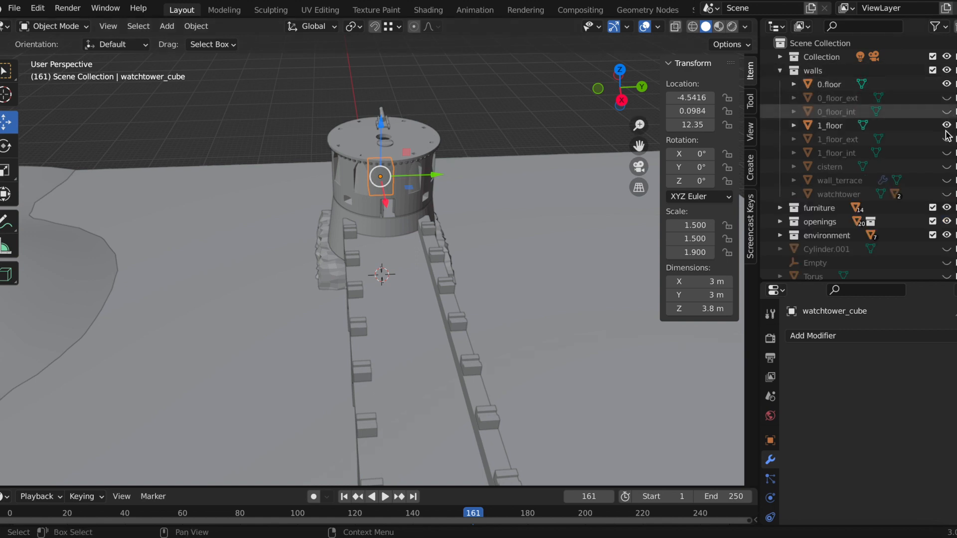
left_click(947, 167)
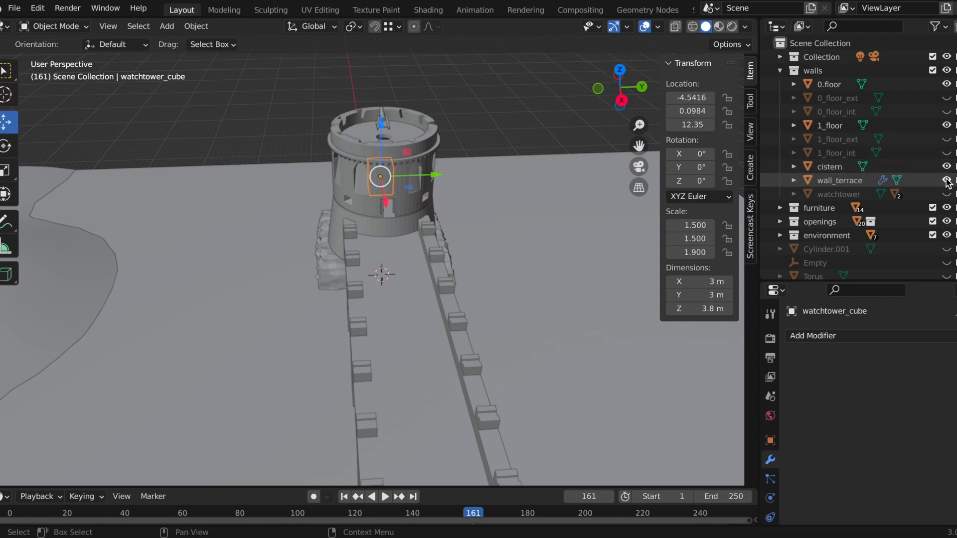
left_click(946, 180)
left_click(946, 194)
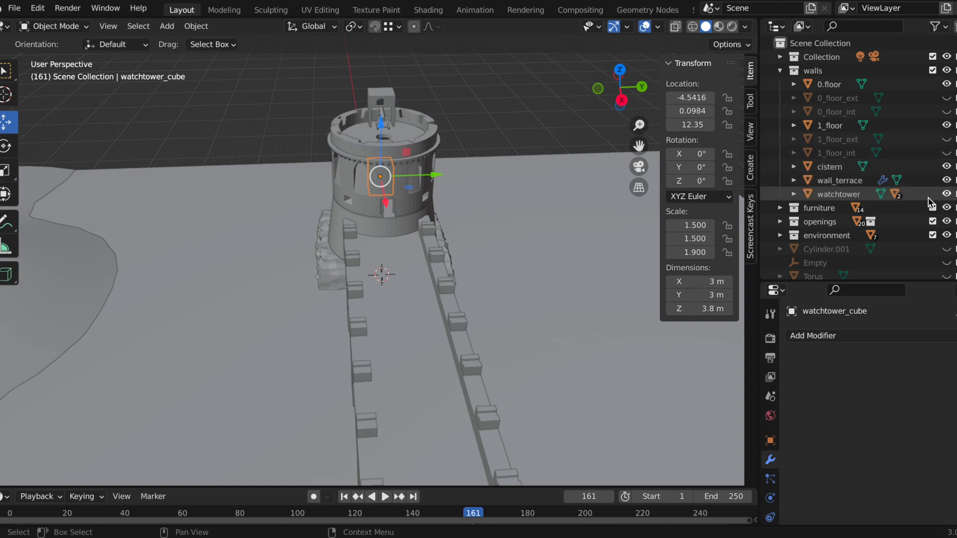
- Move watchtower_cube straight up along Z from inside the tower to the watchtower on its roof, at Z about 21.44 m
scroll(449, 112, "up", 3)
left_click_drag(638, 145, 635, 309)
scroll(421, 138, "up", 2)
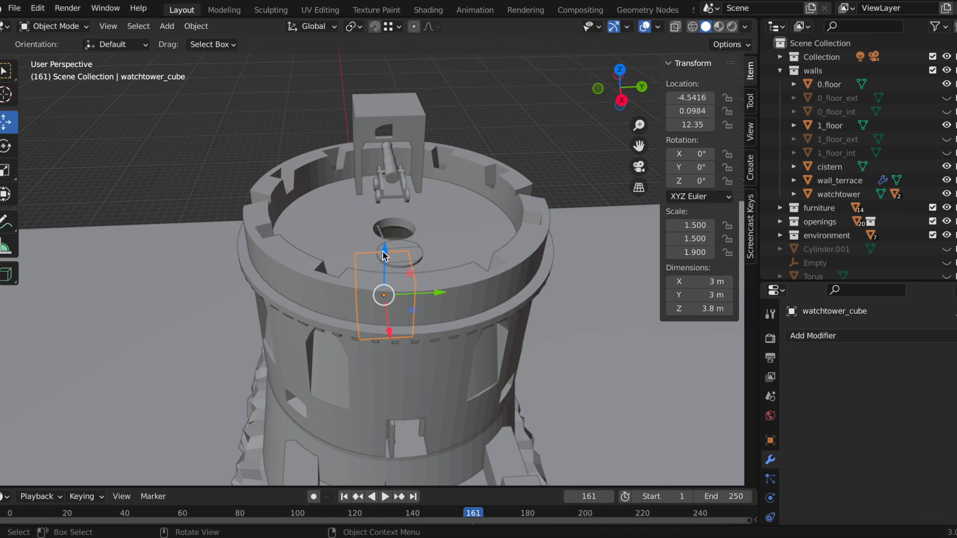
scroll(875, 182, "down", 3)
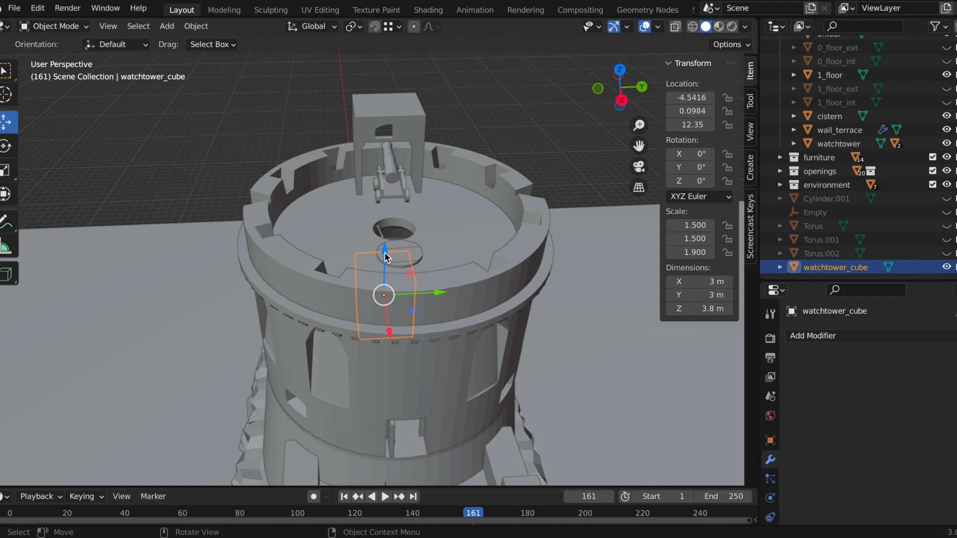
left_click_drag(385, 256, 381, 69)
key("g")
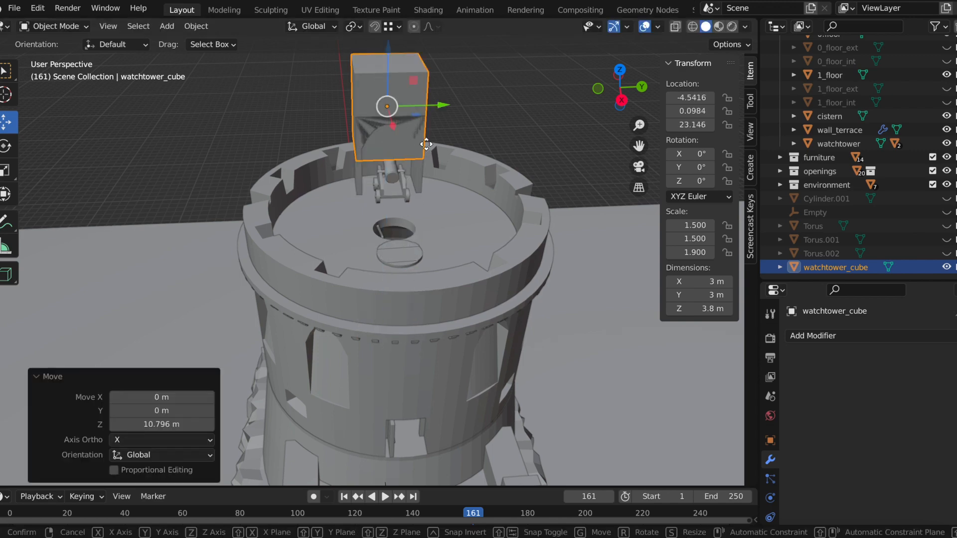
key("z")
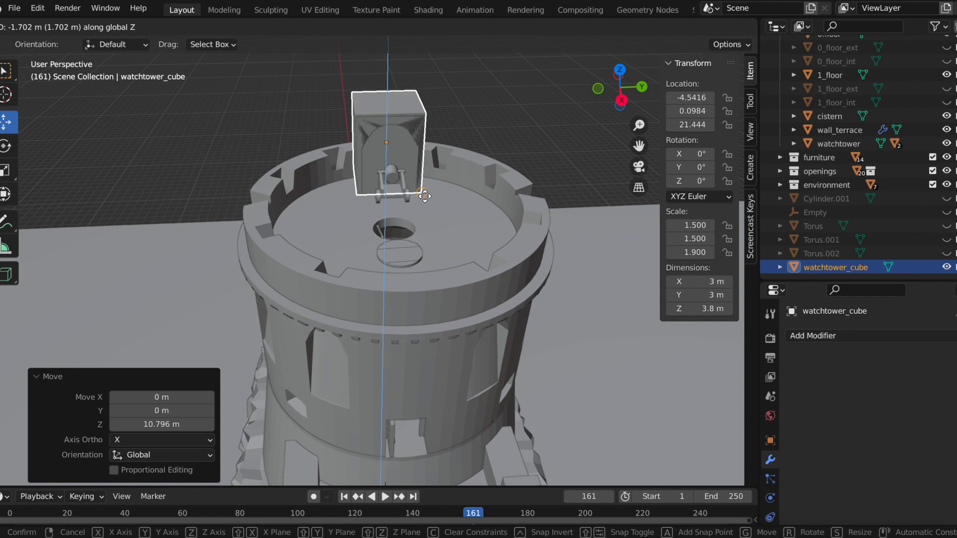
left_click(424, 196)
- Lower watchtower_cube along Z by about 0.31 m so it sits inside the watchtower, and hide it
scroll(428, 123, "up", 1)
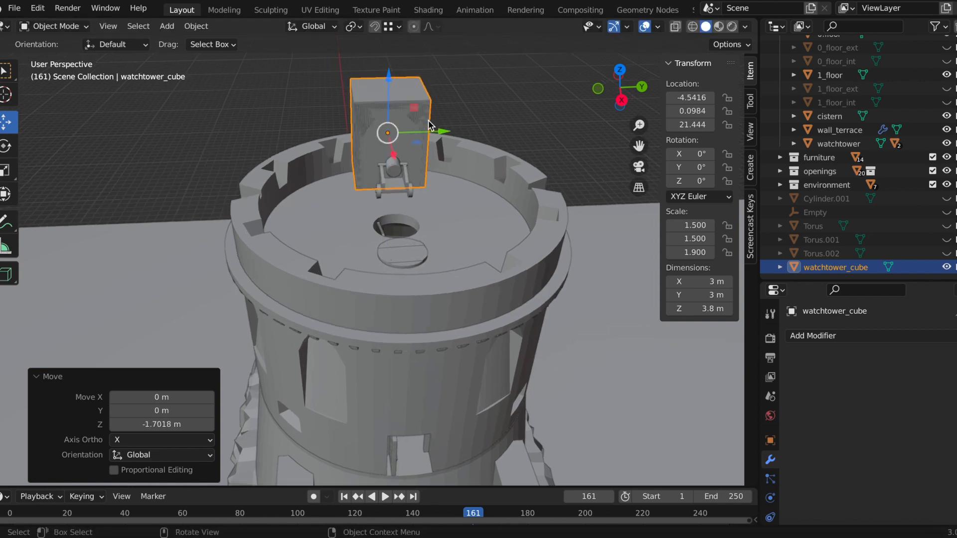
scroll(424, 119, "up", 1)
left_click_drag(391, 71, 392, 81)
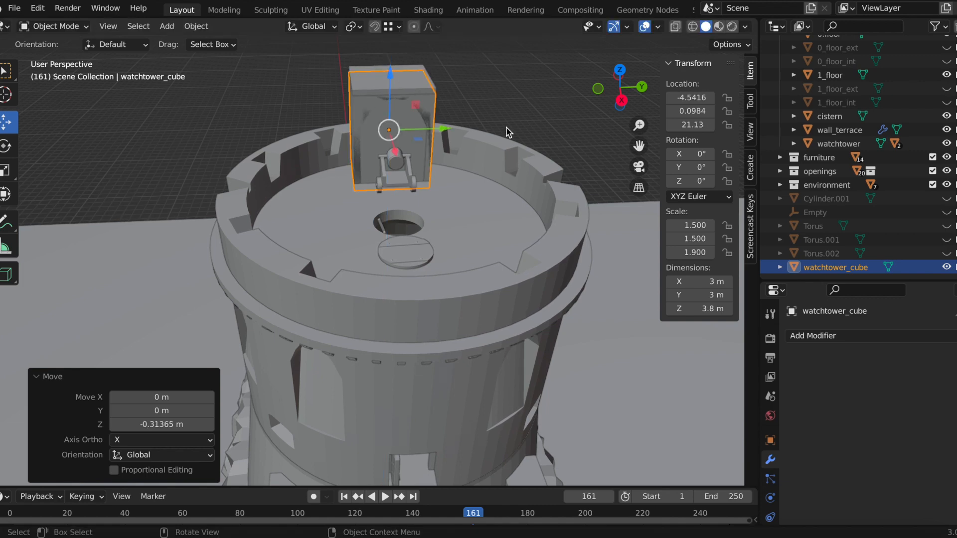
left_click(946, 267)
- Apply the Boolean Difference modifier on wall_terrace, the crenellated parapet around the tower's roof
scroll(439, 154, "up", 2)
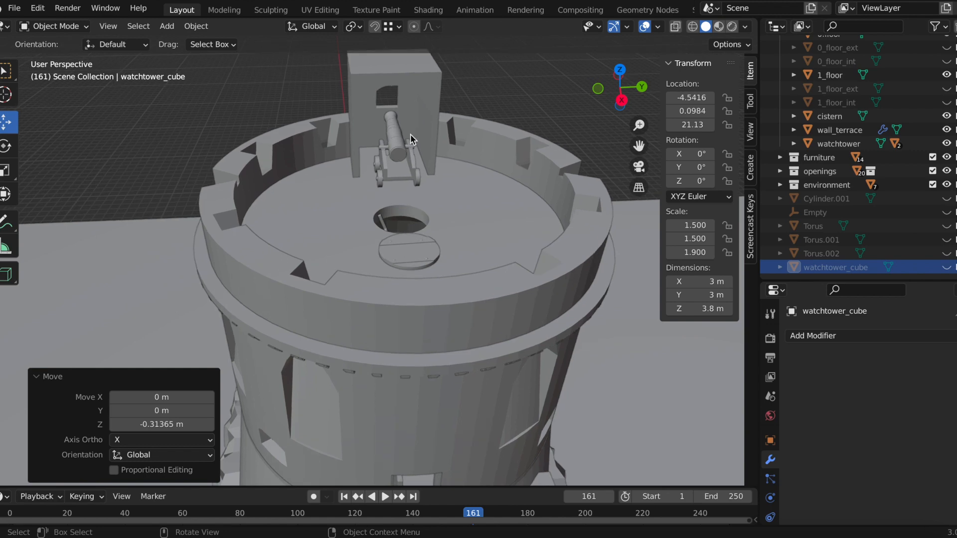
left_click(504, 148)
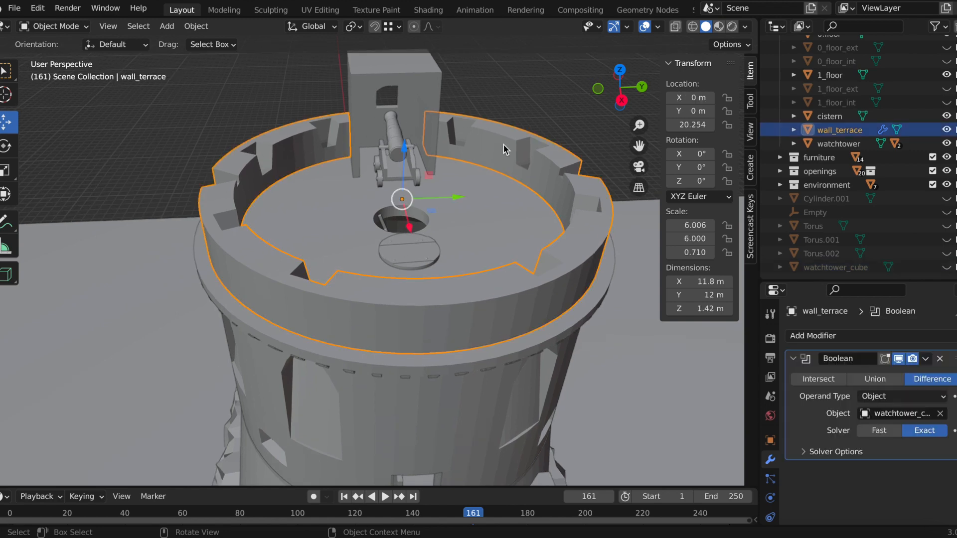
left_click(926, 362)
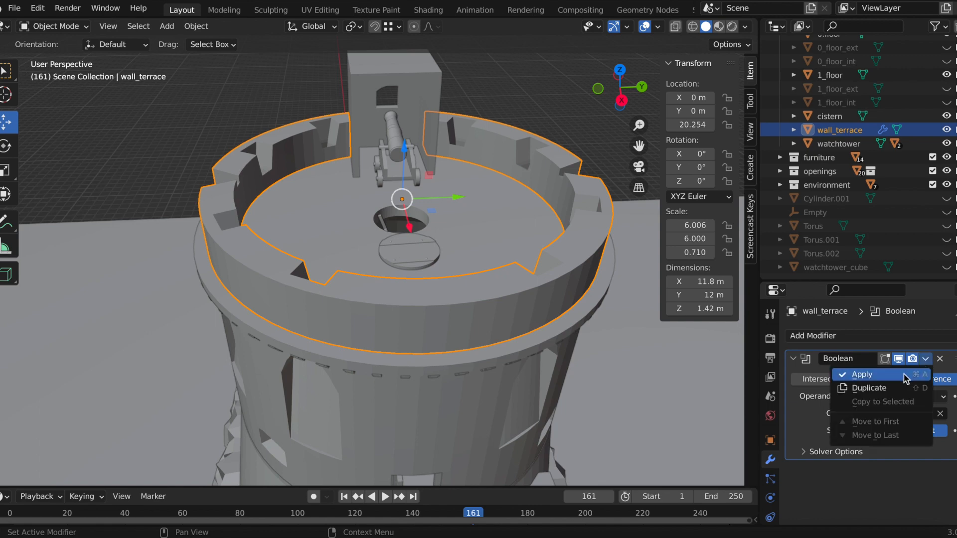
left_click(908, 377)
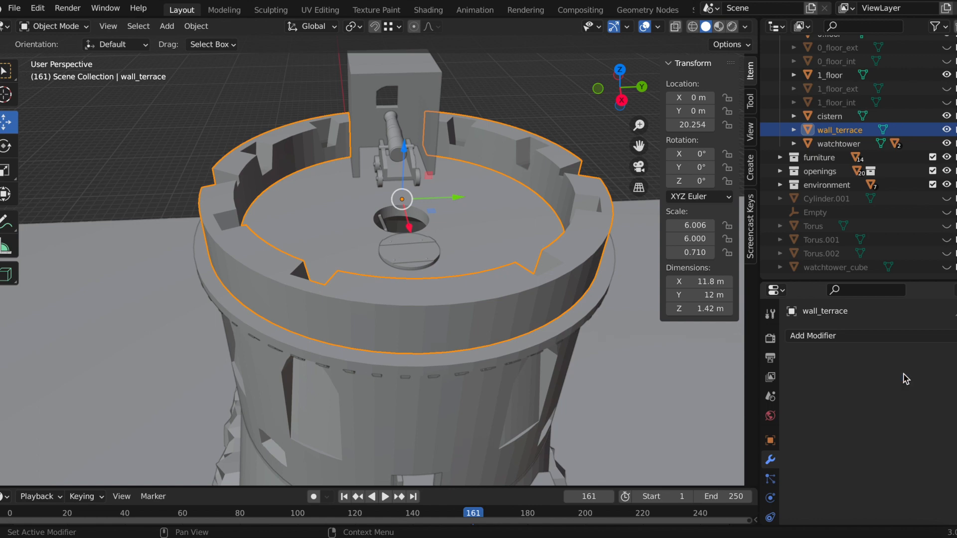
- Move the hidden watchtower_cube into the walls collection and collapse that collection in the outliner
left_click(818, 269)
left_click_drag(817, 271, 827, 145)
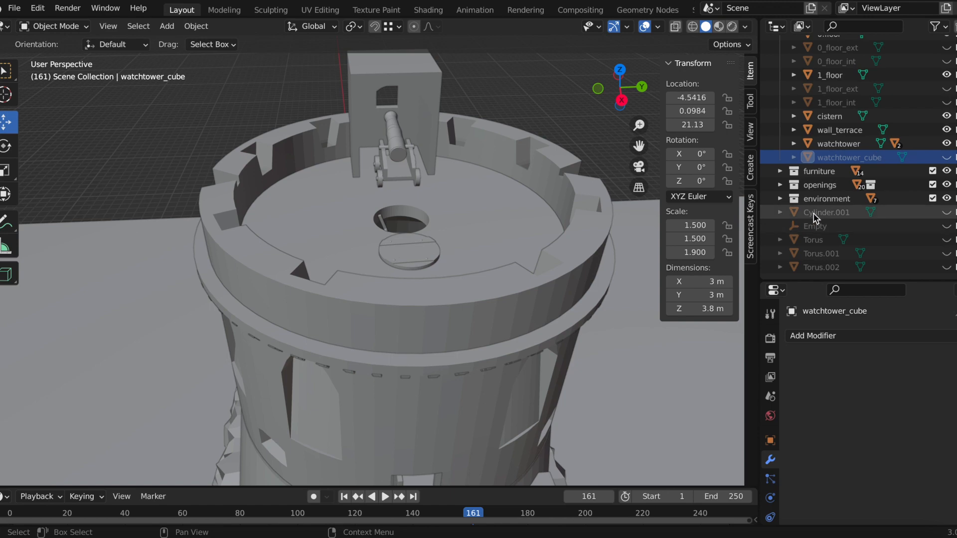
scroll(813, 213, "up", 5)
left_click(781, 70)
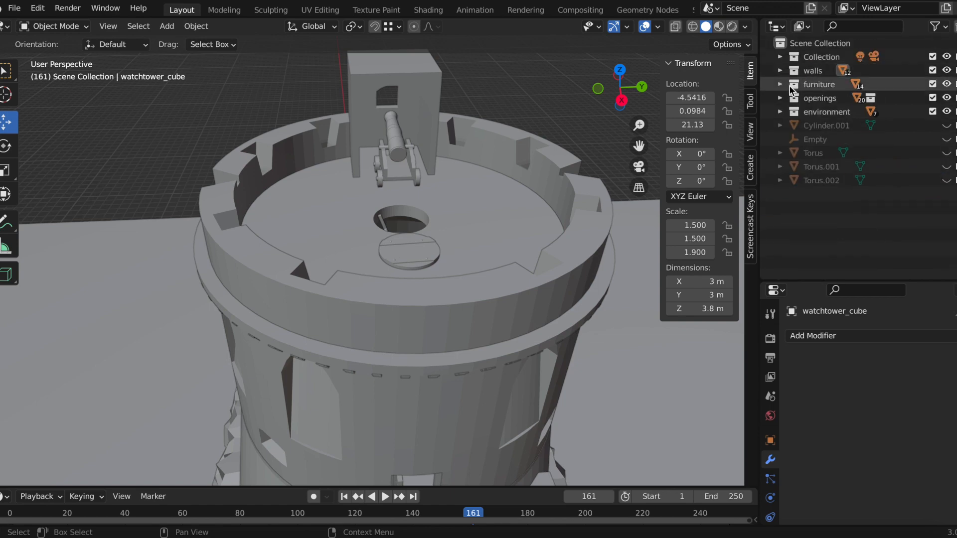
- Unhide Cylinder.001, Torus and Torus.001, and select Cylinder.001
left_click(946, 126)
left_click(947, 153)
left_click(946, 166)
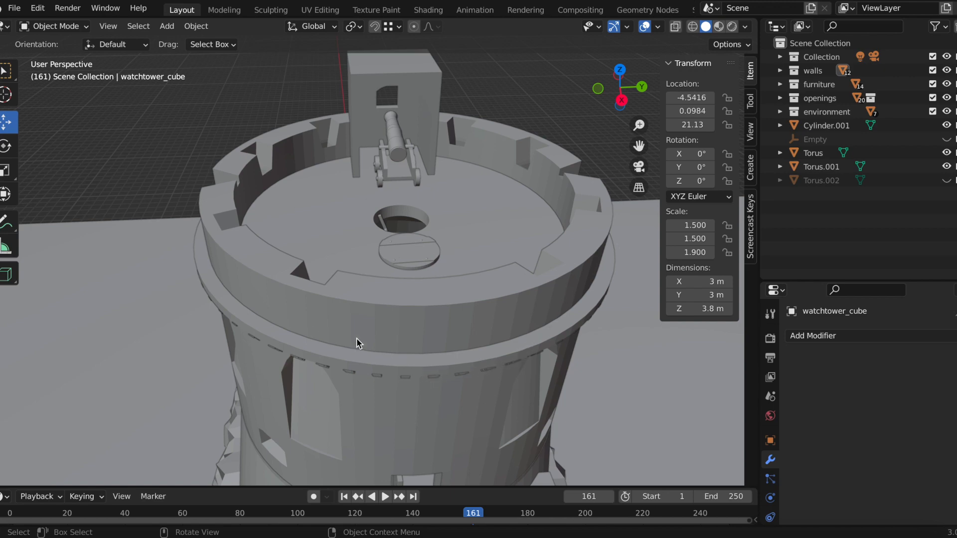
middle_click_drag(506, 331, 489, 251)
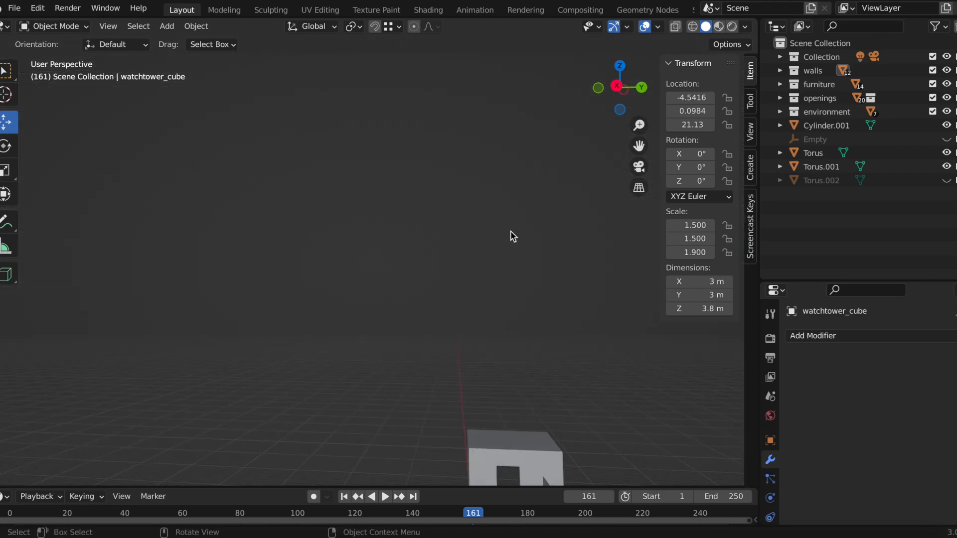
left_click_drag(635, 144, 579, 11)
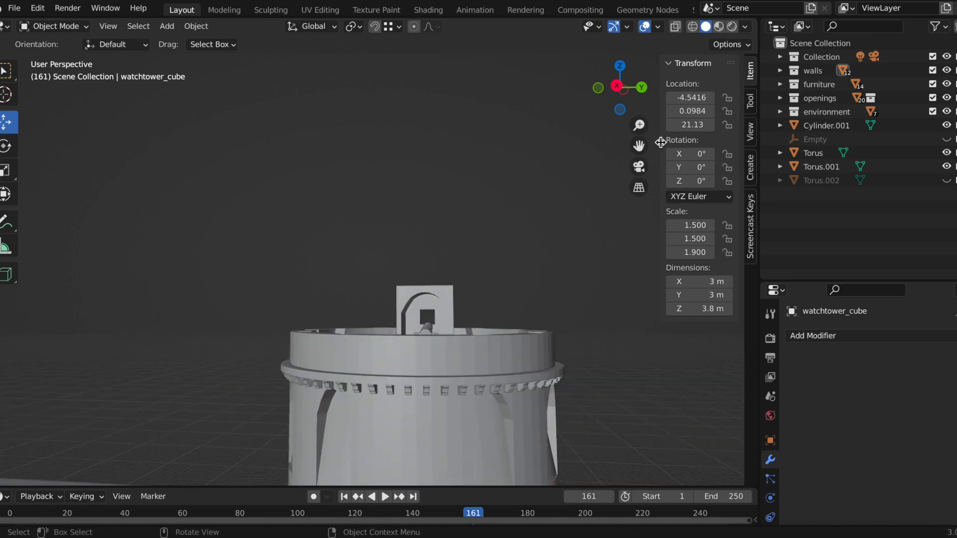
left_click_drag(639, 146, 561, 50)
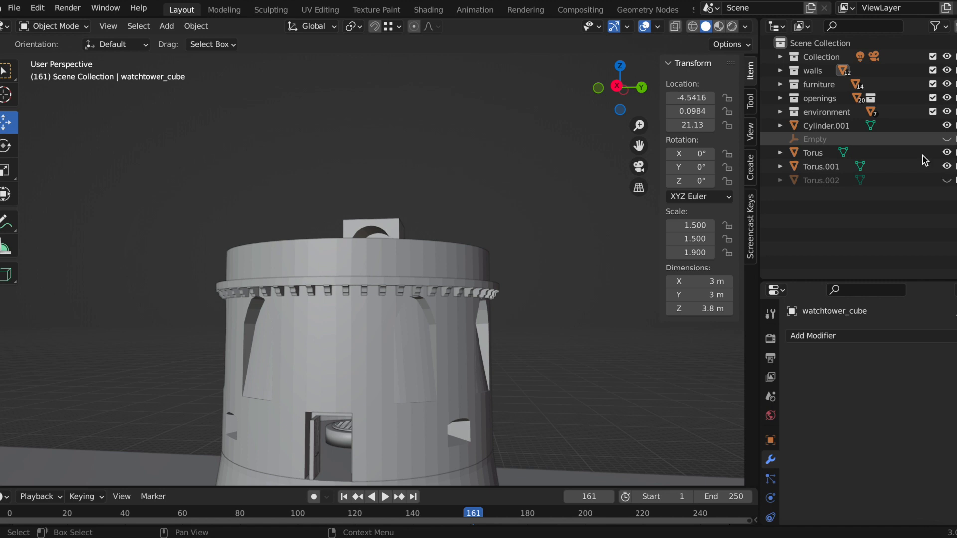
middle_click_drag(455, 207, 533, 289)
scroll(533, 287, "up", 3)
left_click_drag(639, 146, 746, 235)
left_click(820, 129)
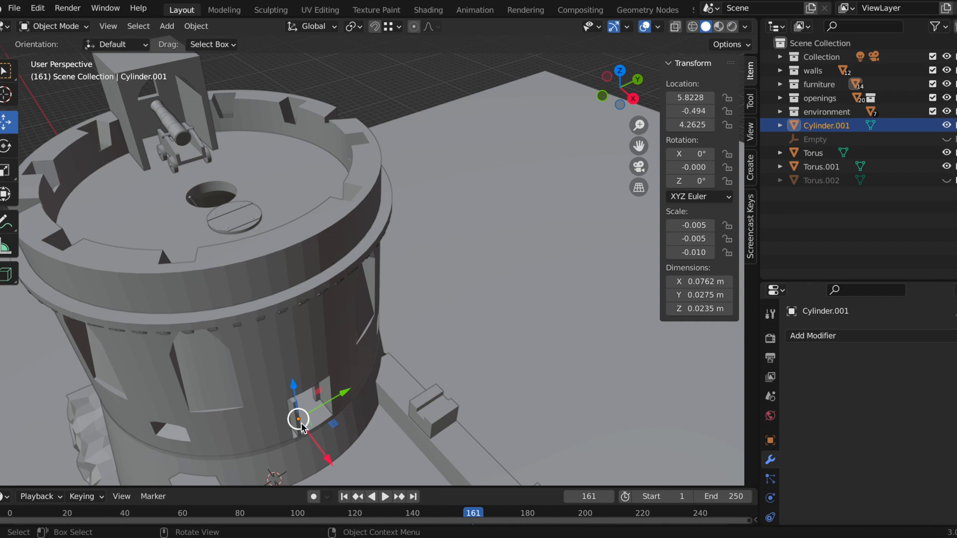
- Examine Cylinder.001 at the tower's entrance door from several angles and distances to identify which part it is
middle_click_drag(383, 417, 295, 390)
left_click_drag(638, 146, 672, 294)
scroll(421, 150, "up", 5)
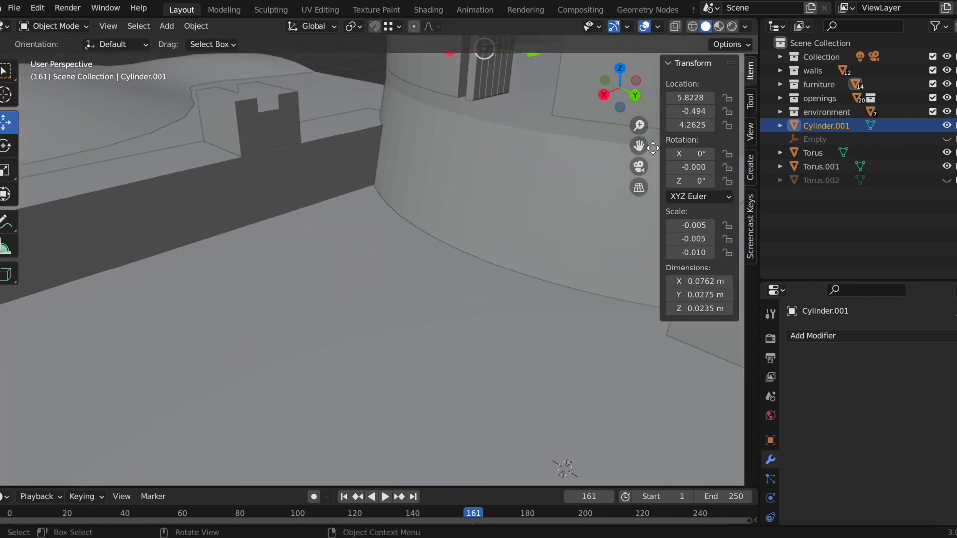
left_click_drag(638, 146, 538, 338)
middle_click_drag(496, 137, 502, 160)
left_click_drag(639, 145, 669, 255)
scroll(355, 121, "up", 2)
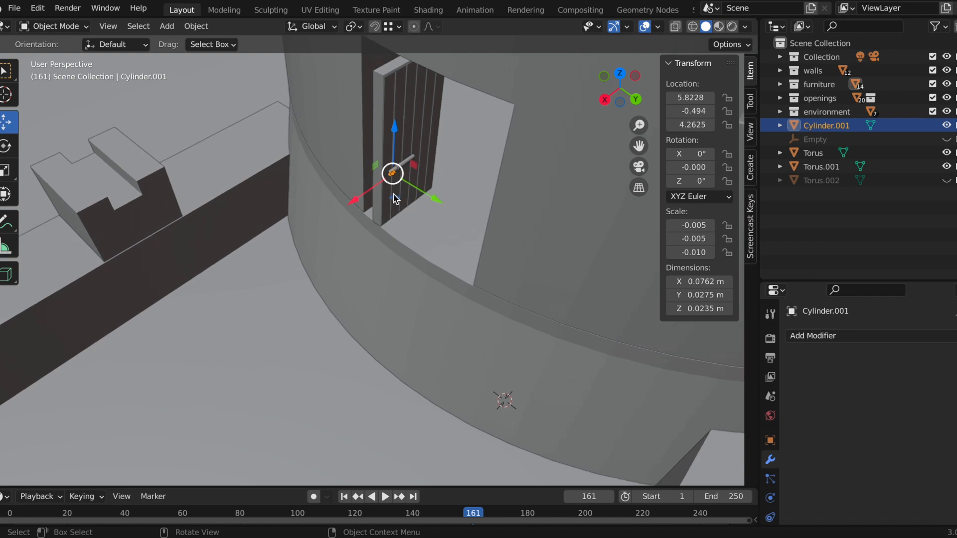
scroll(416, 124, "down", 6)
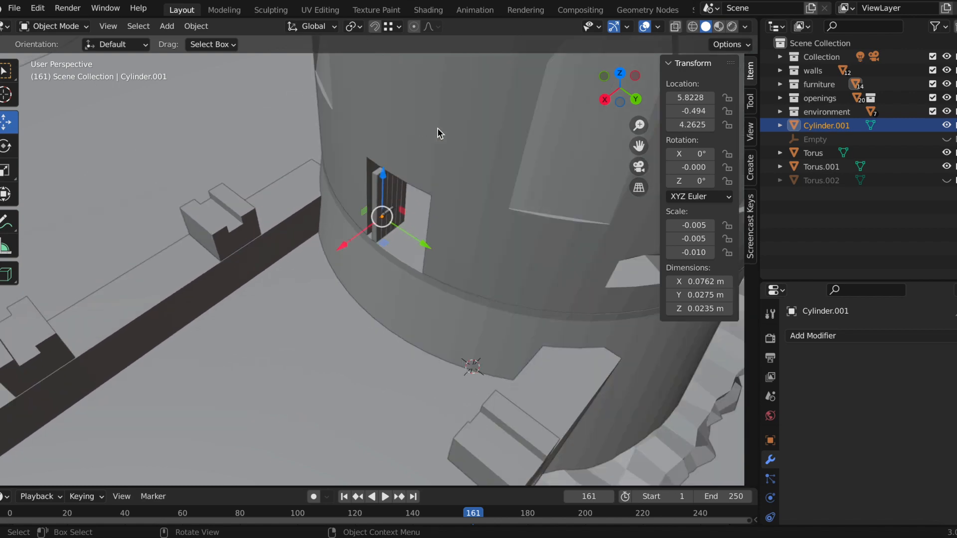
middle_click_drag(474, 170, 472, 118)
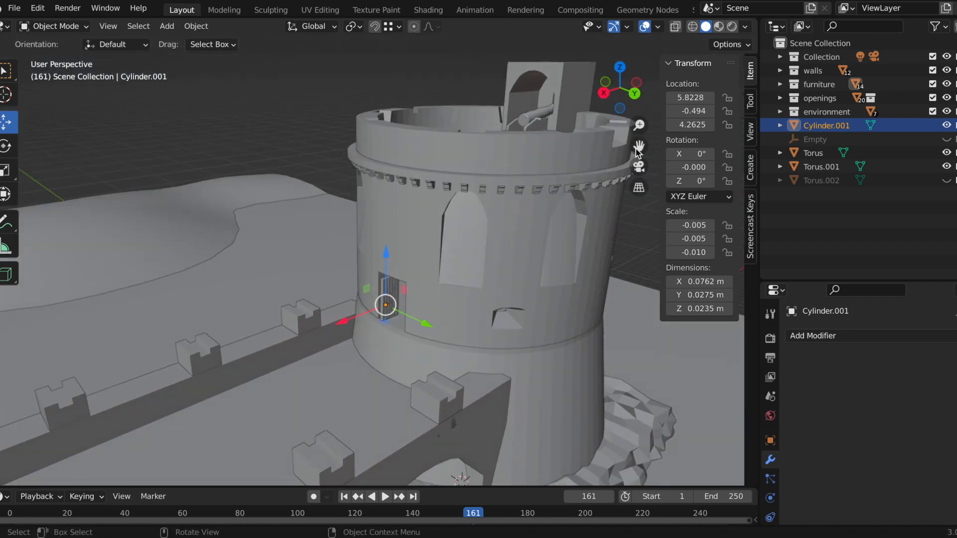
left_click_drag(640, 147, 529, 150)
middle_click_drag(529, 154, 549, 202)
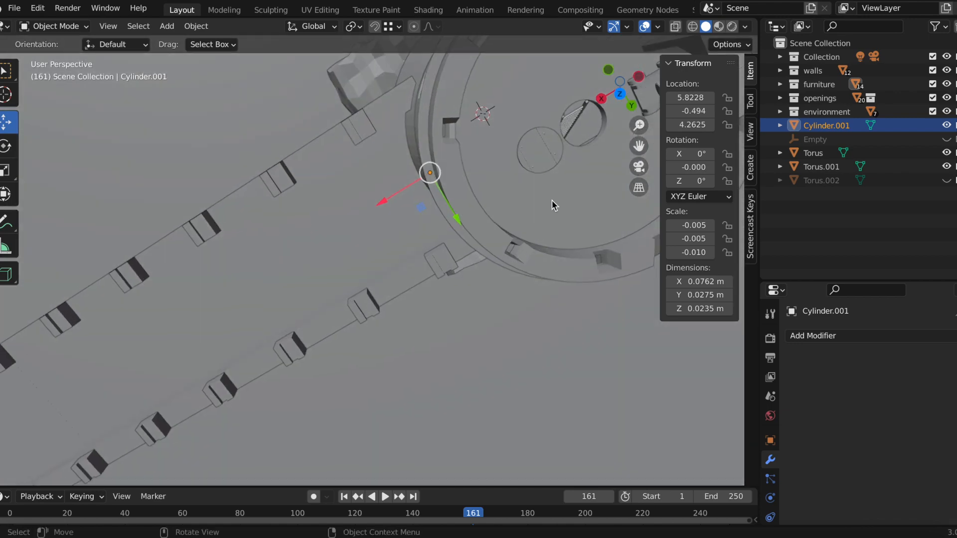
middle_click_drag(531, 145, 614, 122)
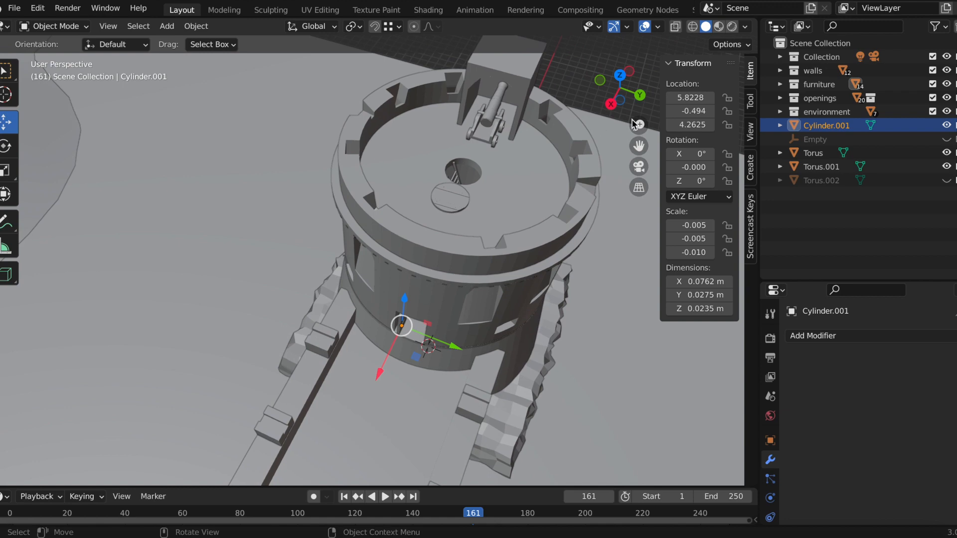
left_click_drag(639, 146, 626, 90)
scroll(408, 298, "up", 4)
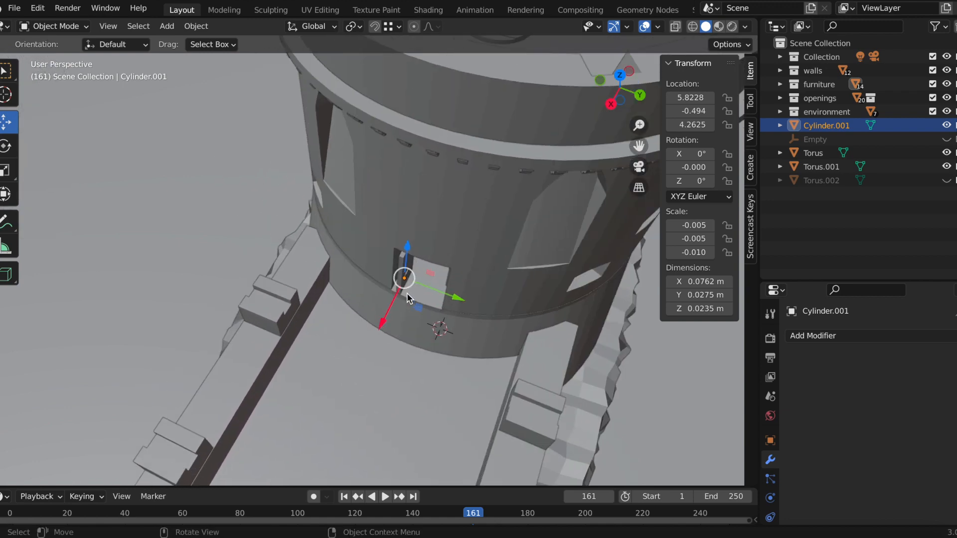
left_click_drag(638, 146, 618, 23)
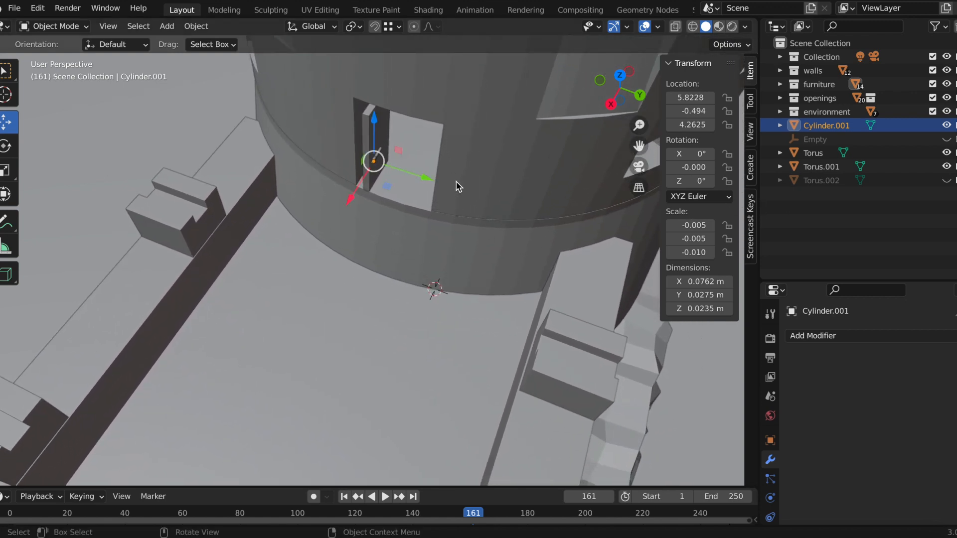
scroll(394, 173, "down", 2)
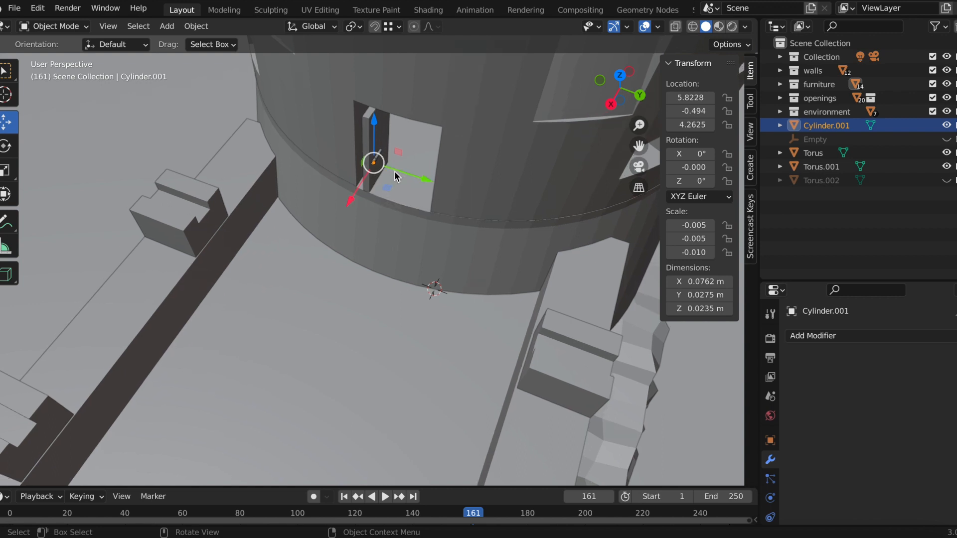
scroll(520, 211, "down", 3)
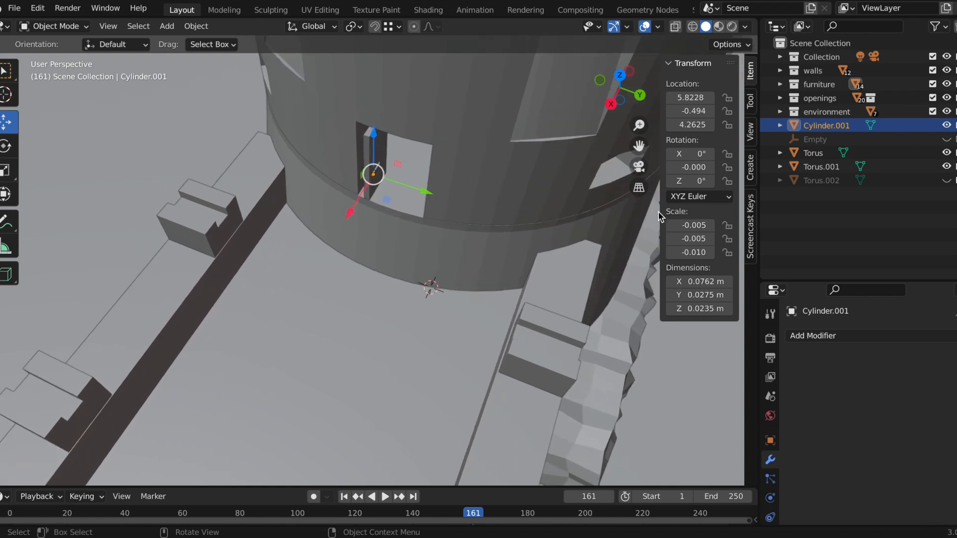
- Rename Cylinder.001, the small part on the entrance door, as lock
double_click(828, 126)
key("BackSpace")
key("Return")
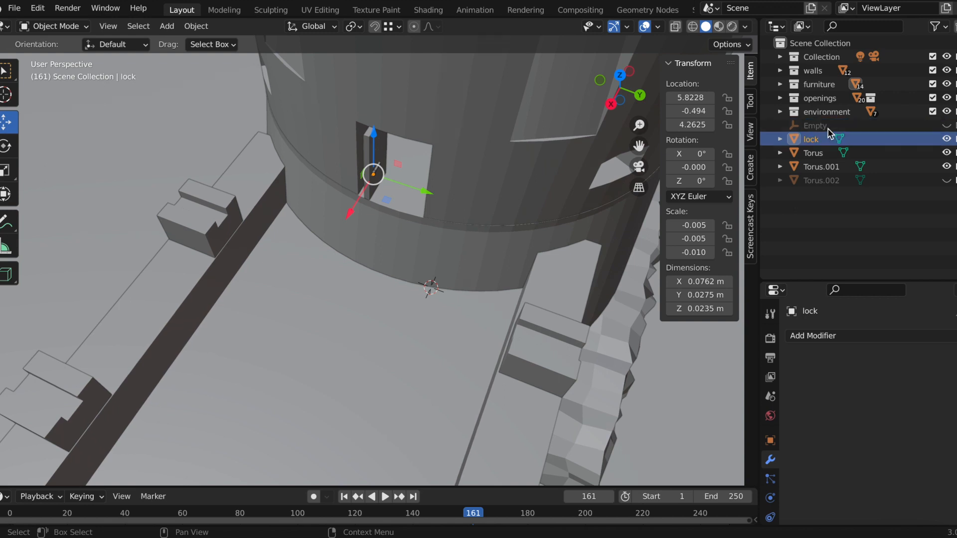
- Check the locations of Torus and Torus.001, and unhide and select Torus.002
left_click(810, 155)
left_click(819, 167)
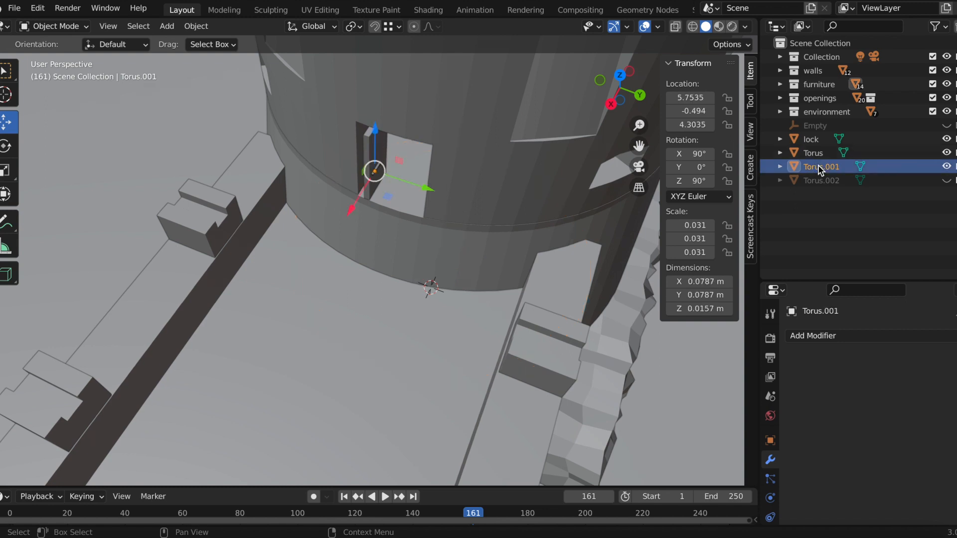
left_click(946, 180)
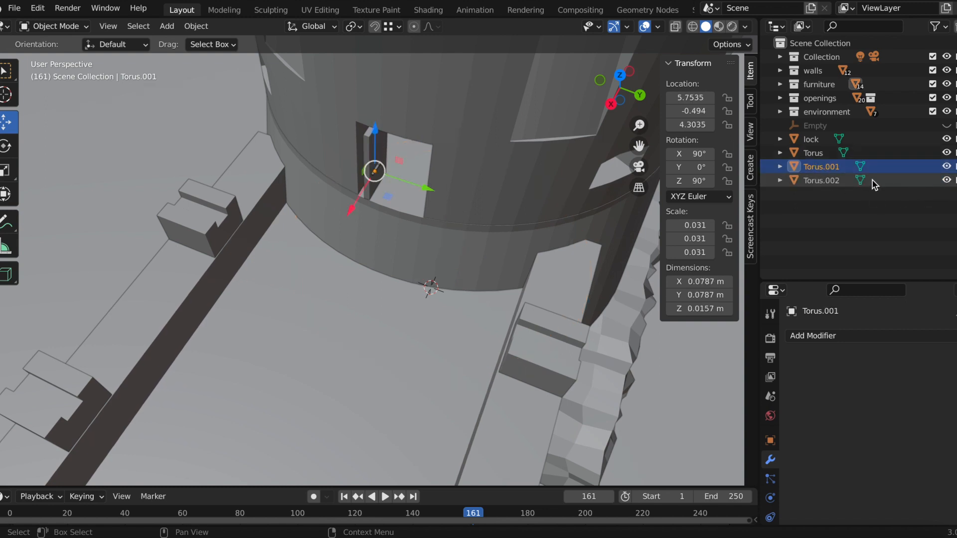
left_click(827, 181)
- Examine Torus.002 and Torus.001 close up at the tower's entrance door to identify which parts they are
scroll(516, 197, "down", 6)
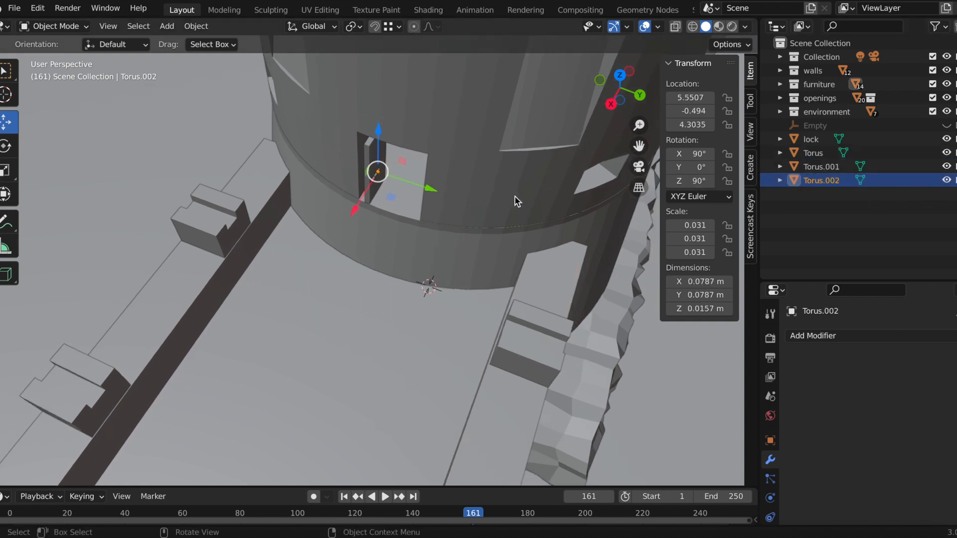
middle_click_drag(513, 217, 453, 135)
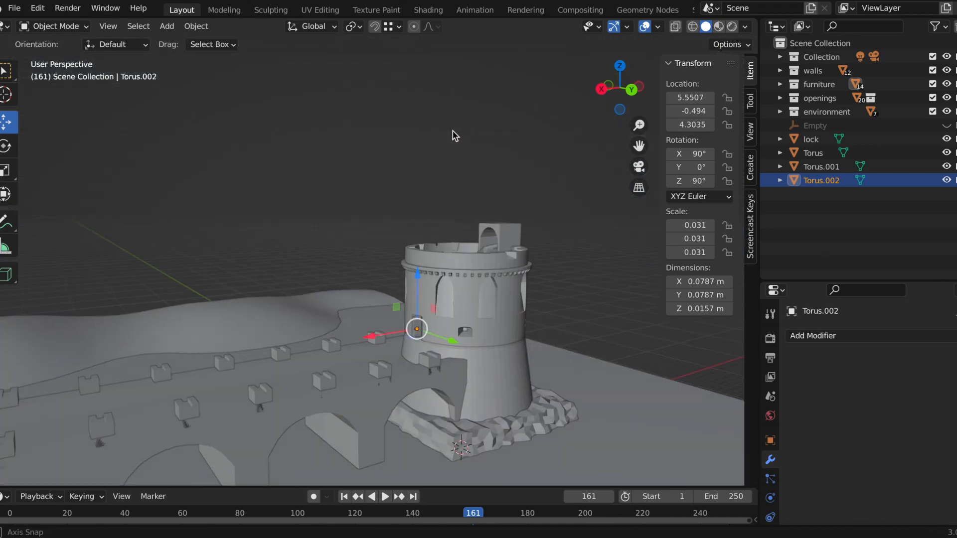
left_click_drag(639, 146, 668, 65)
scroll(416, 258, "up", 8)
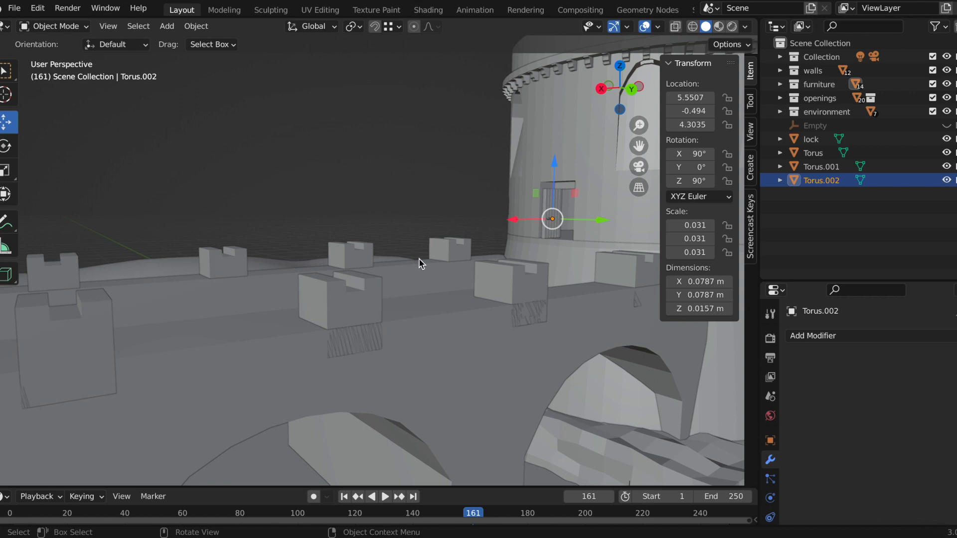
left_click_drag(638, 147, 609, 181)
scroll(552, 169, "up", 3)
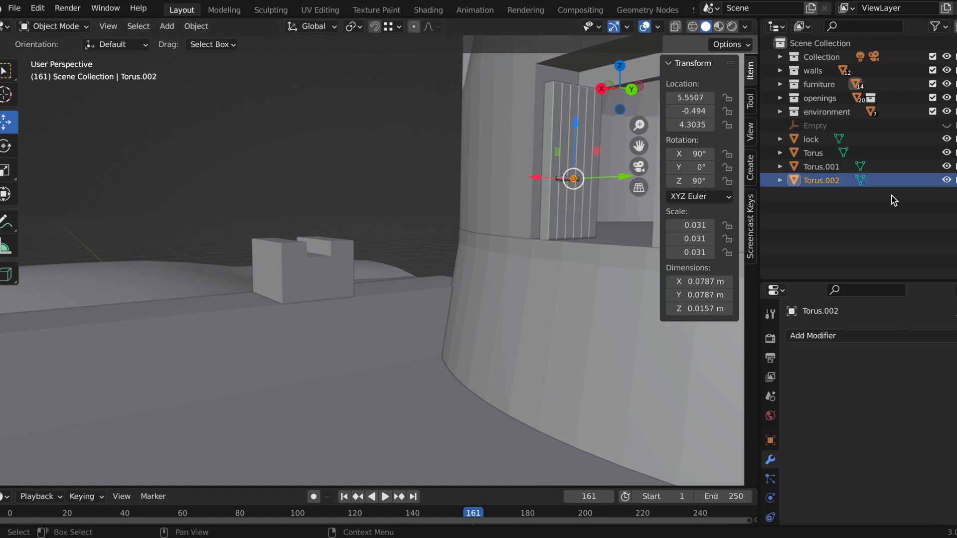
left_click(908, 166)
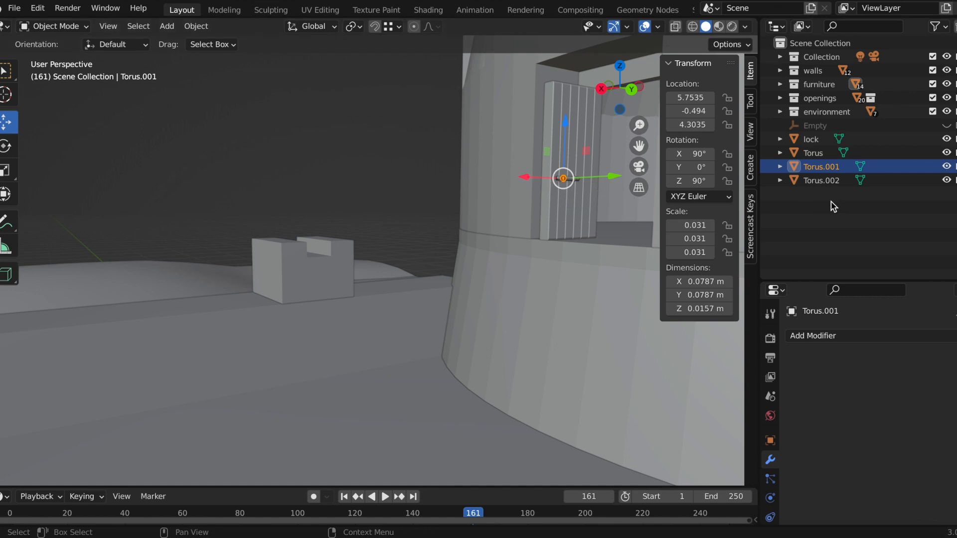
- Rename both small rings on the entrance door, Torus.001 and Torus.002, as lock_torus
double_click(821, 167)
type("lo")
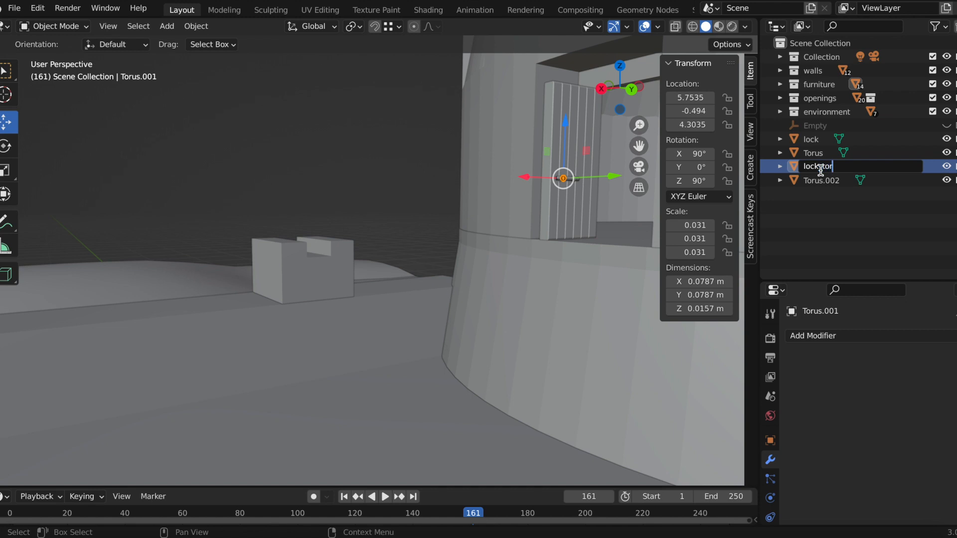
type("ck_torus")
key("Return")
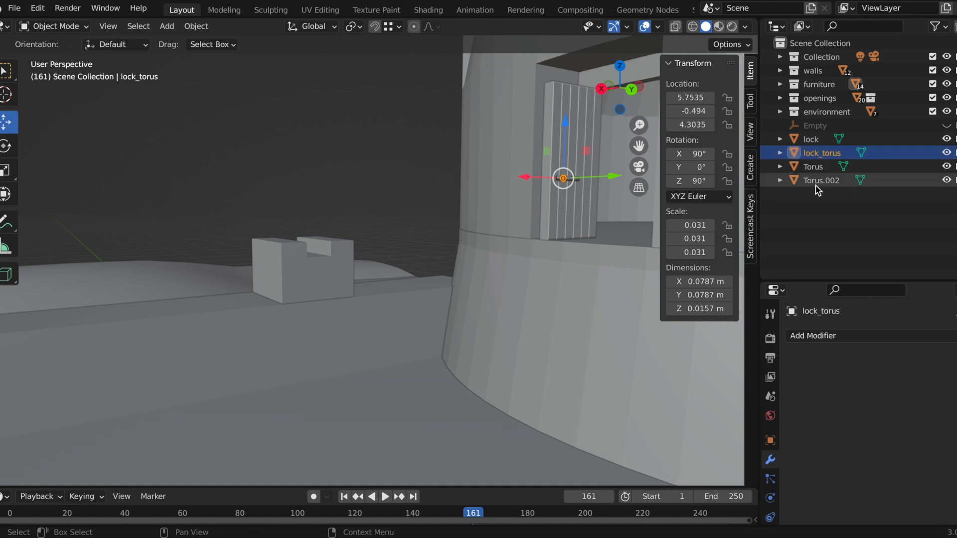
double_click(816, 180)
type("lock")
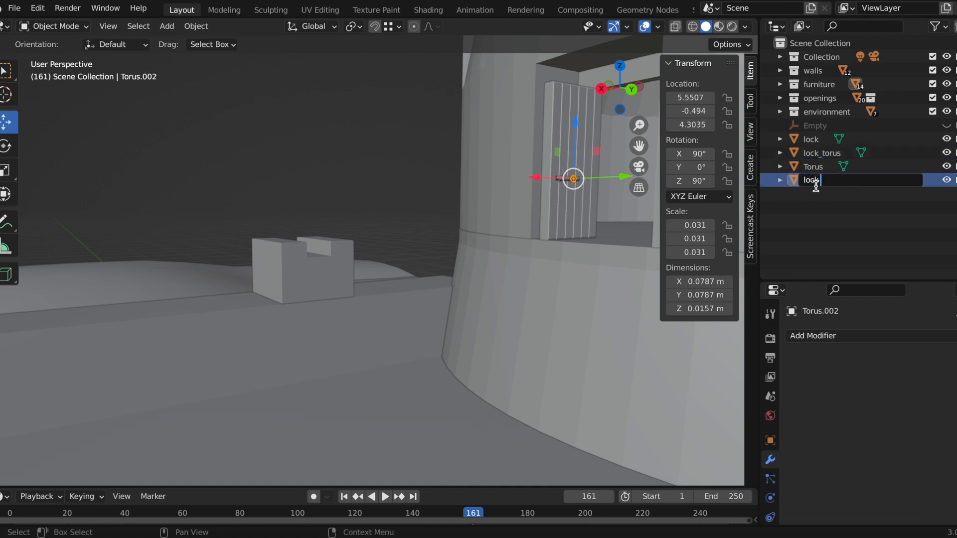
type("_torus")
key("Return")
- Move lock, lock_torus and lock_torus.001 together into the furniture collection, where their parent key is stored
left_click(816, 153)
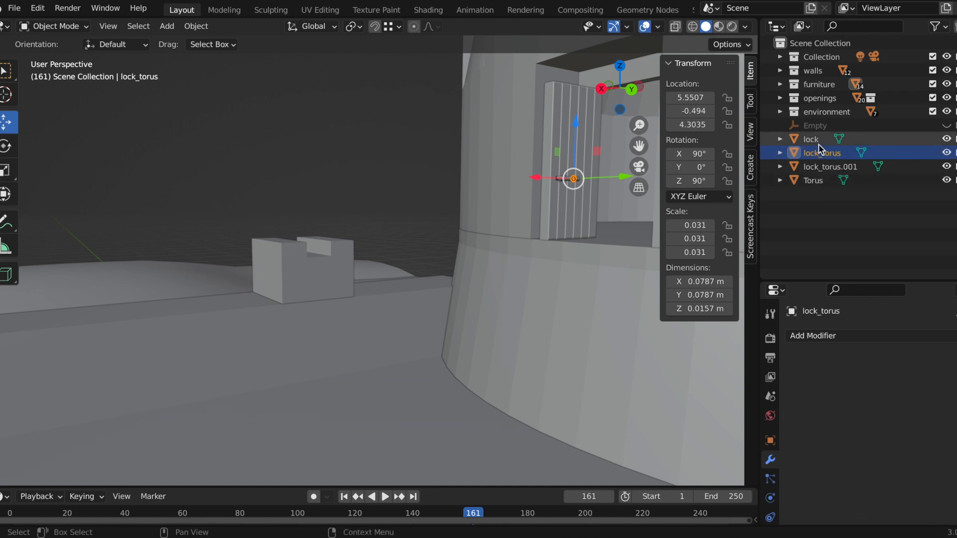
left_click(812, 139)
left_click(811, 167, "shift")
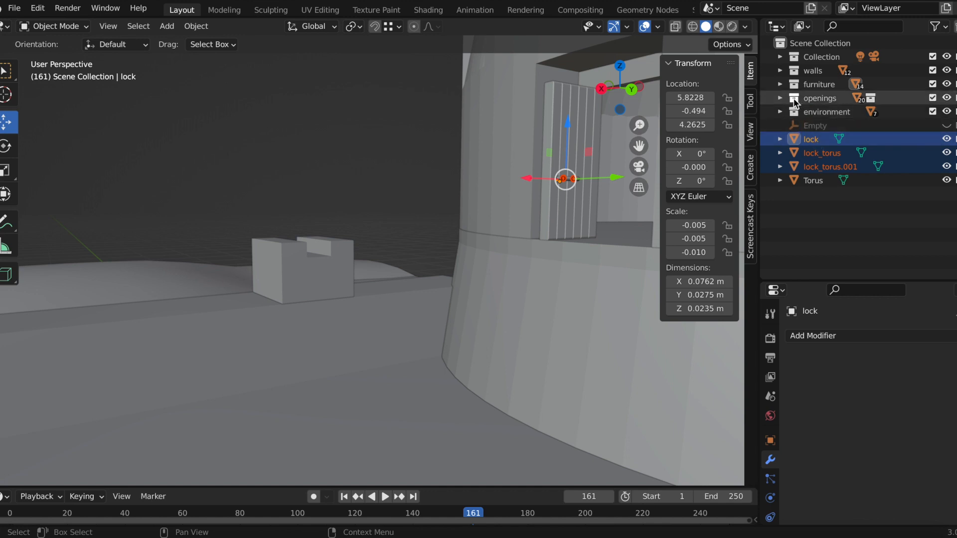
left_click(780, 84)
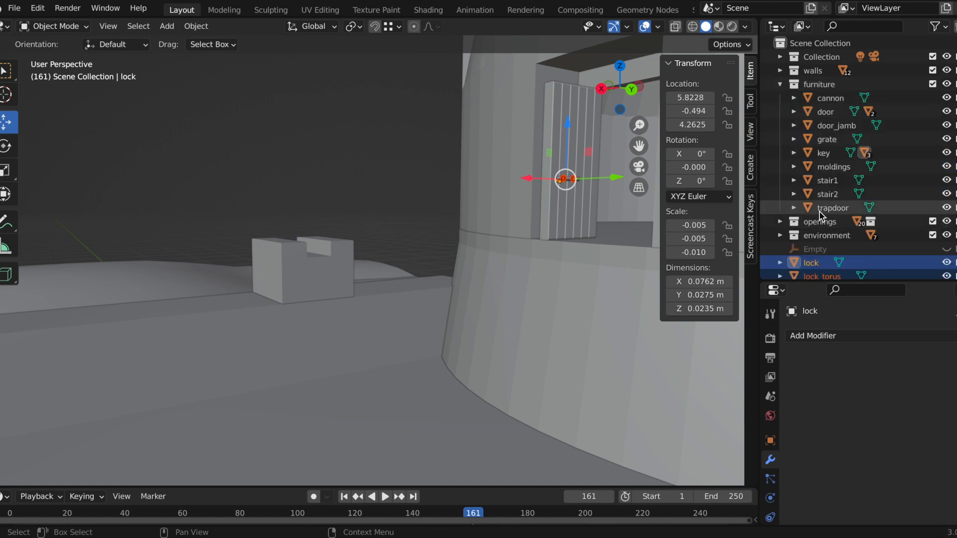
left_click(798, 154)
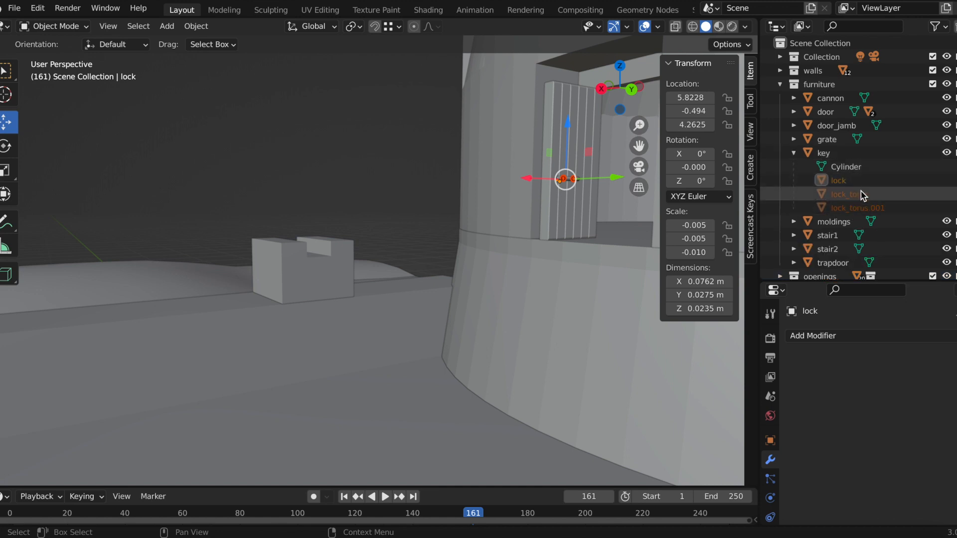
scroll(864, 195, "down", 4)
left_click_drag(810, 233, 815, 86)
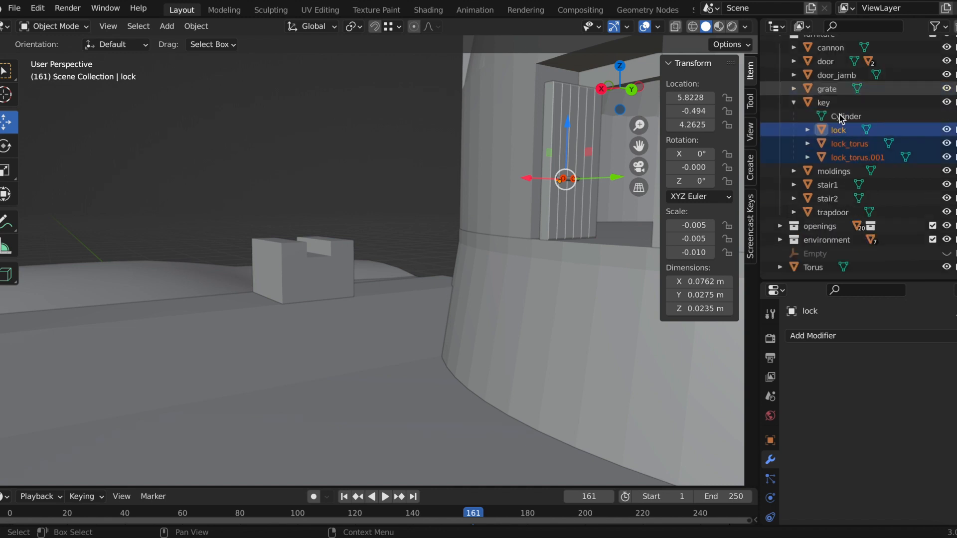
left_click(794, 103)
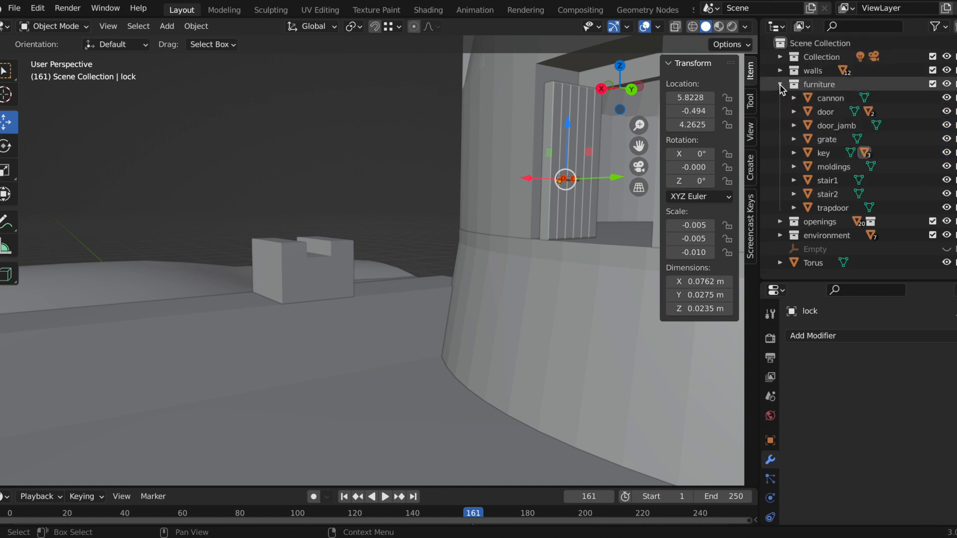
left_click(780, 85)
- Raise the large Torus ring about 8.77 m along Z to just below the tower's entrance door
left_click(815, 169)
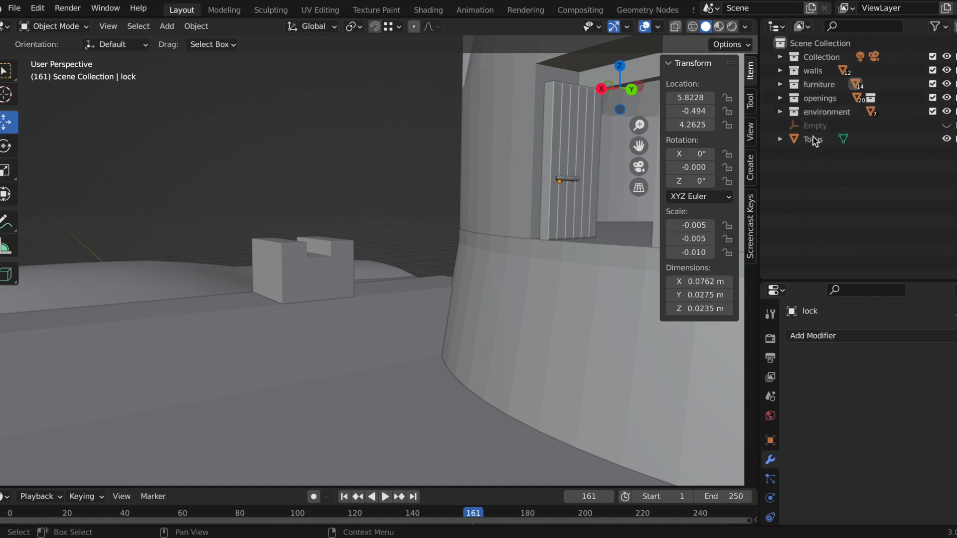
left_click(814, 141)
middle_click_drag(413, 248, 428, 244)
scroll(427, 244, "down", 8)
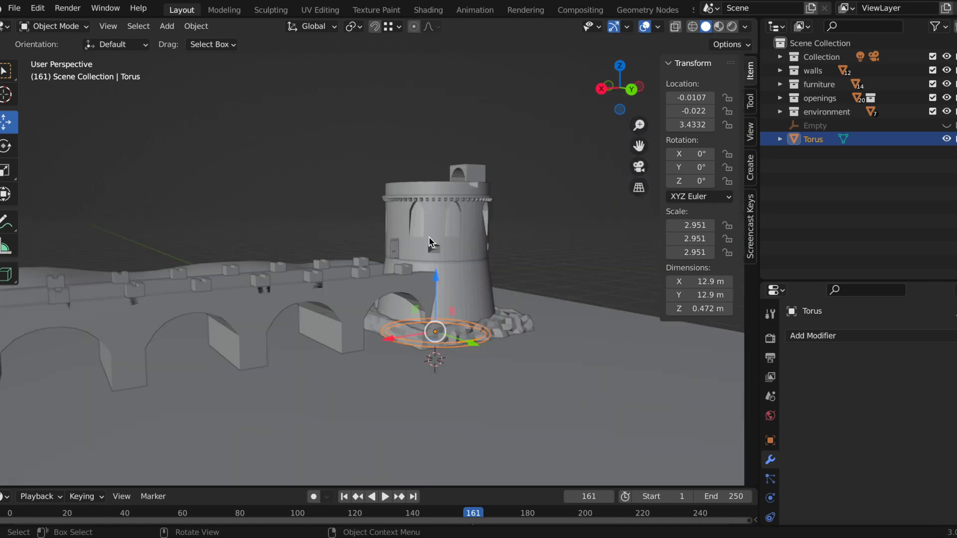
middle_click_drag(399, 305, 453, 309)
scroll(403, 277, "up", 4)
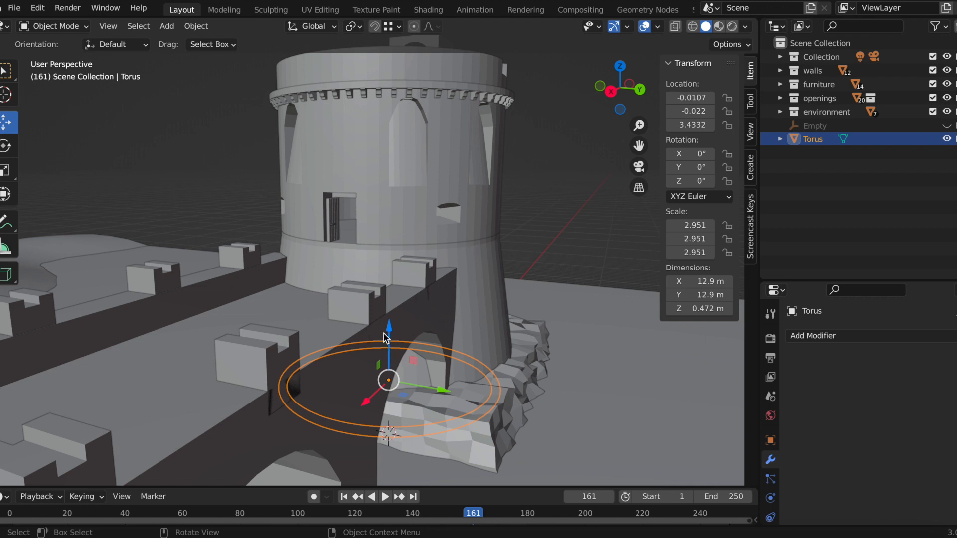
left_click_drag(389, 327, 406, 179)
scroll(421, 271, "up", 5)
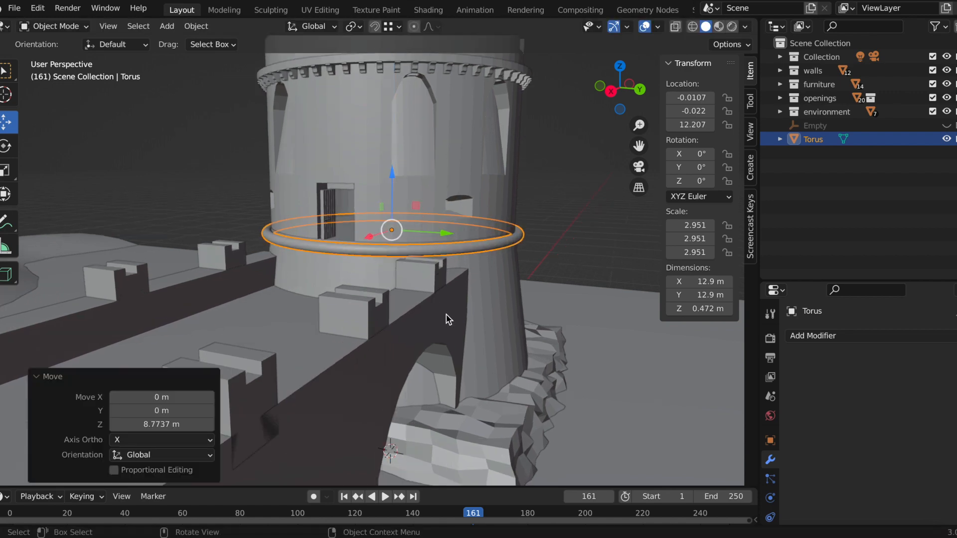
- Nudge the ring slightly upward to a Z location of about 12.242 m, near the door's threshold, and deselect it
middle_click_drag(340, 271, 314, 142)
middle_click_drag(357, 225, 352, 199)
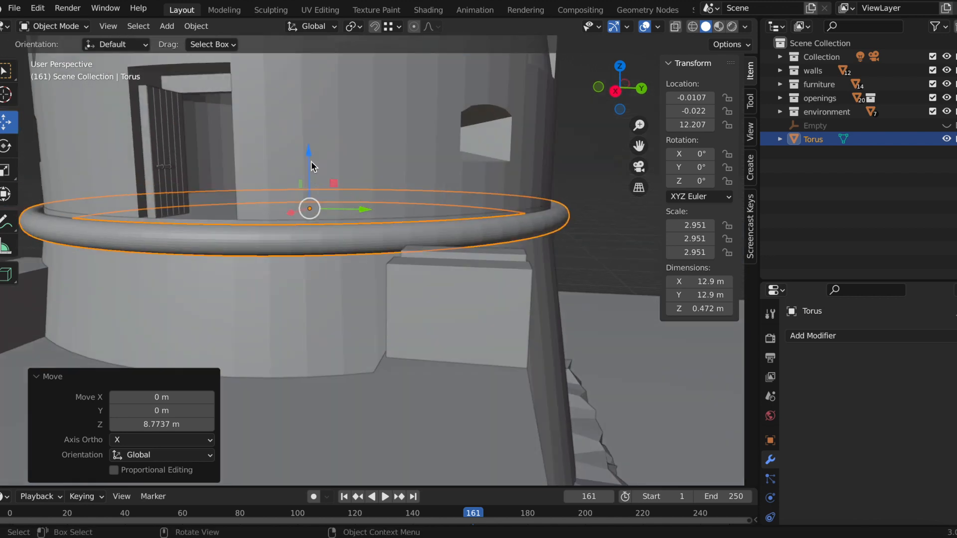
left_click_drag(310, 155, 312, 150)
left_click(576, 204)
middle_click_drag(573, 206, 463, 195)
scroll(536, 286, "down", 5)
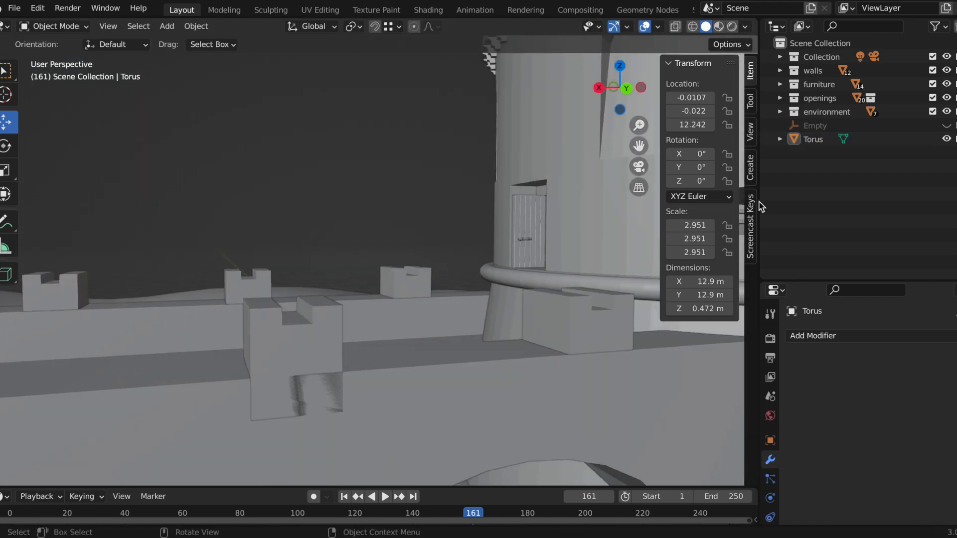
- Rename the large Torus ring as Torus_tower and move it into the furniture collection
left_click(811, 145)
double_click(812, 142)
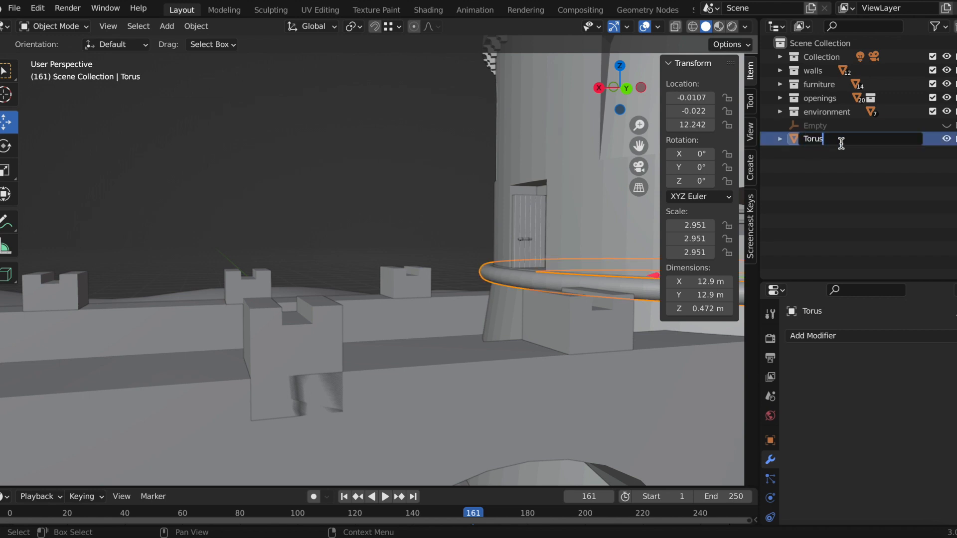
type("_tower")
key("Return")
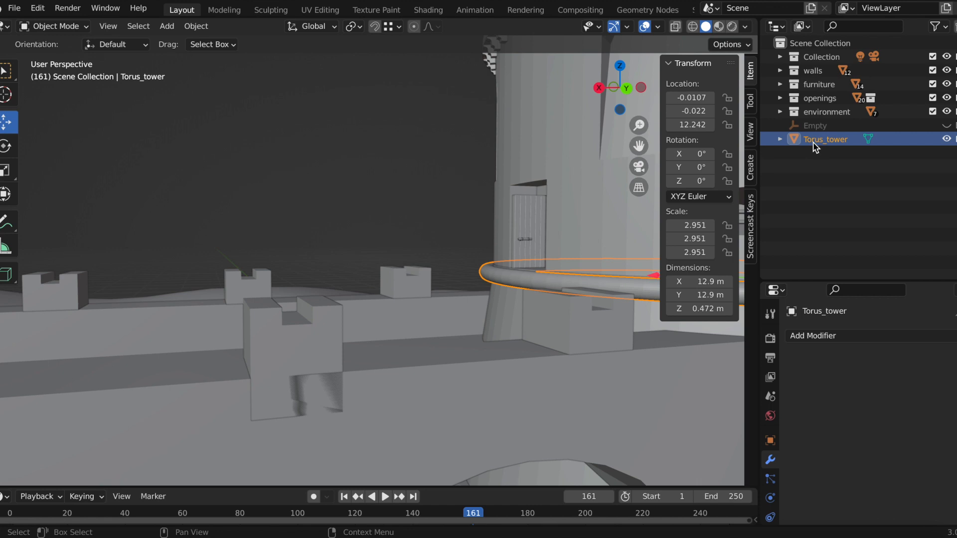
left_click(780, 84)
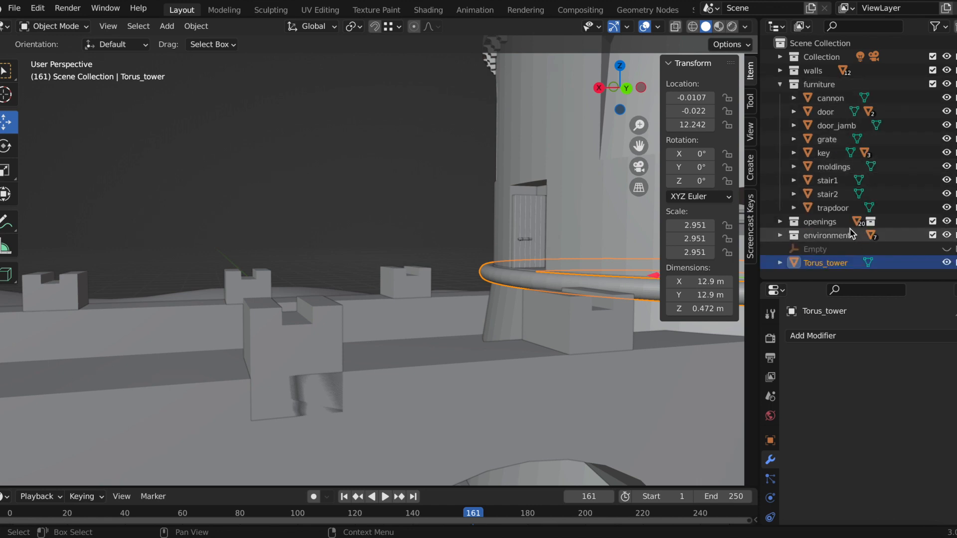
left_click_drag(831, 264, 831, 209)
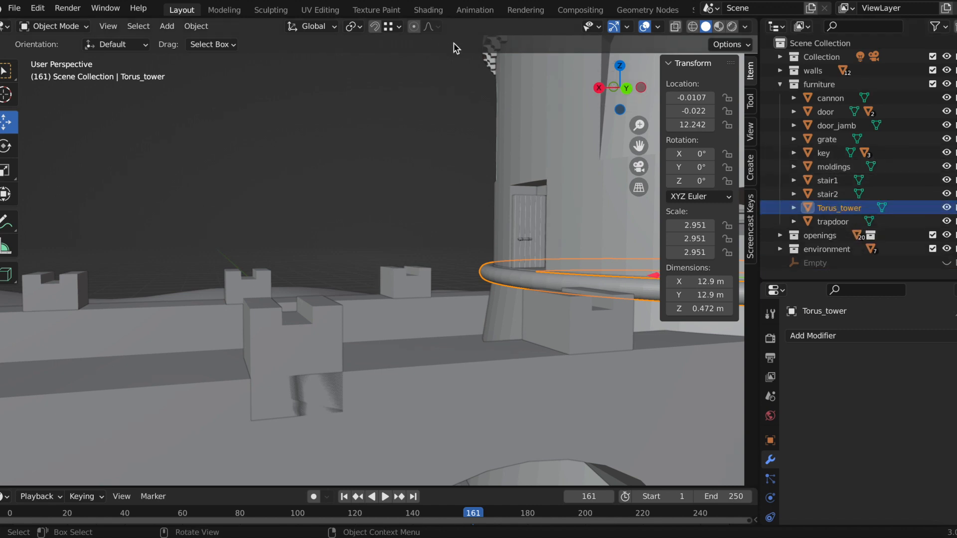
- Check which object the toothed ring around the upper tower is, and save the file with the furniture collection collapsed
left_click(489, 60)
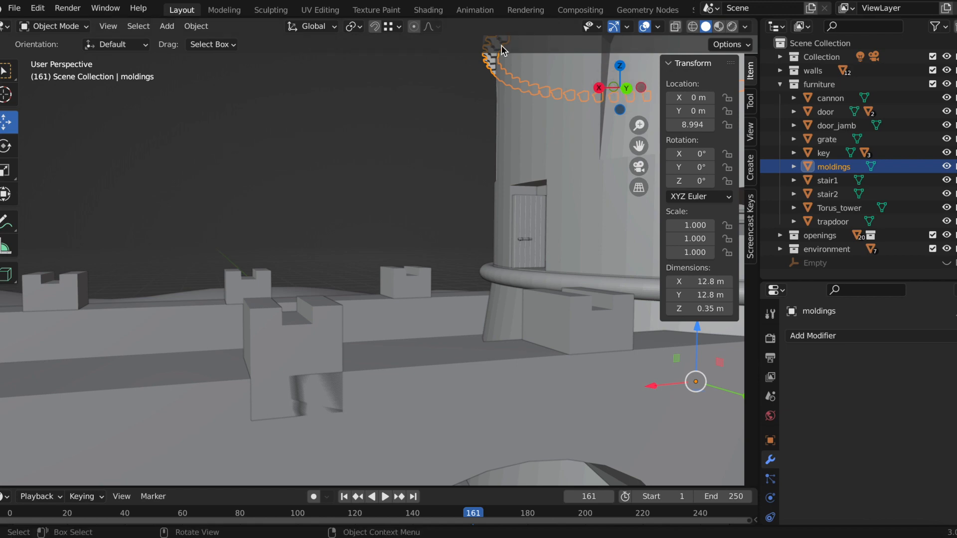
scroll(522, 116, "down", 5)
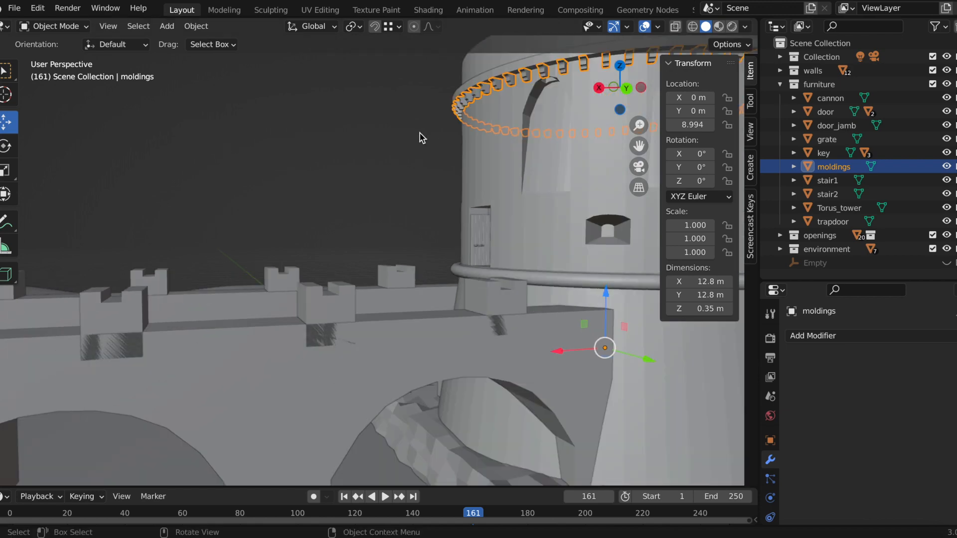
left_click(421, 136)
middle_click_drag(377, 154, 377, 154)
middle_click_drag(435, 166, 549, 176)
left_click(780, 85)
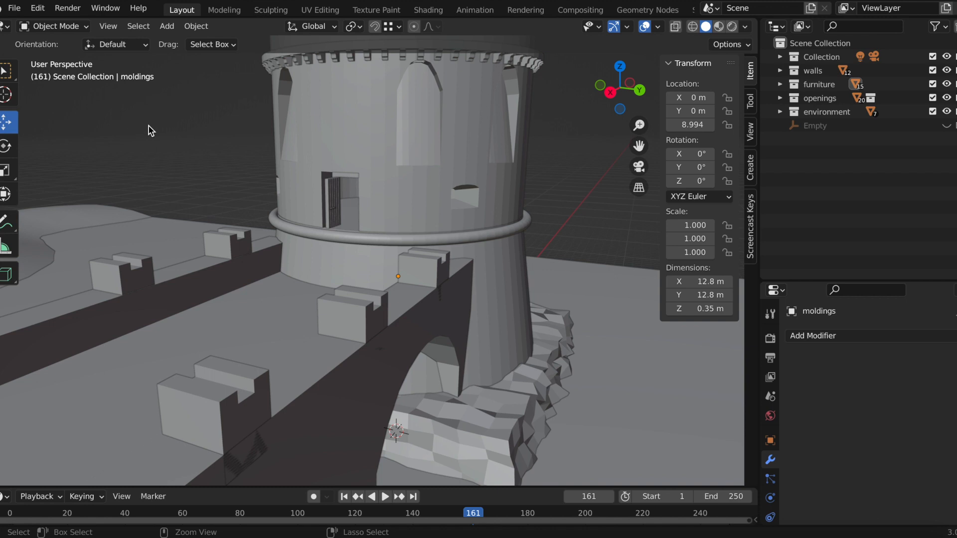
key("ctrl+s")
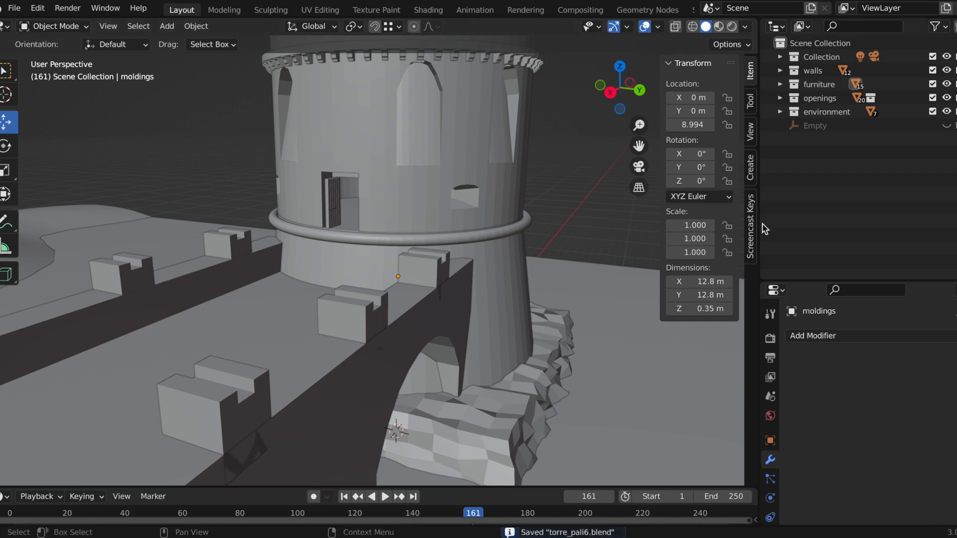
- Enable the Screencast Keys display and return to the object's transform properties
left_click(751, 230)
left_click(677, 63)
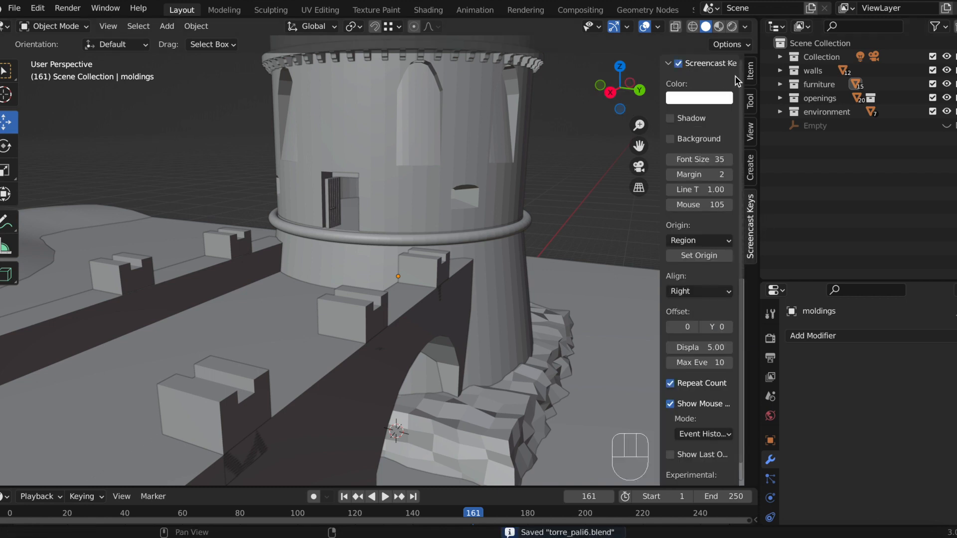
left_click(750, 73)
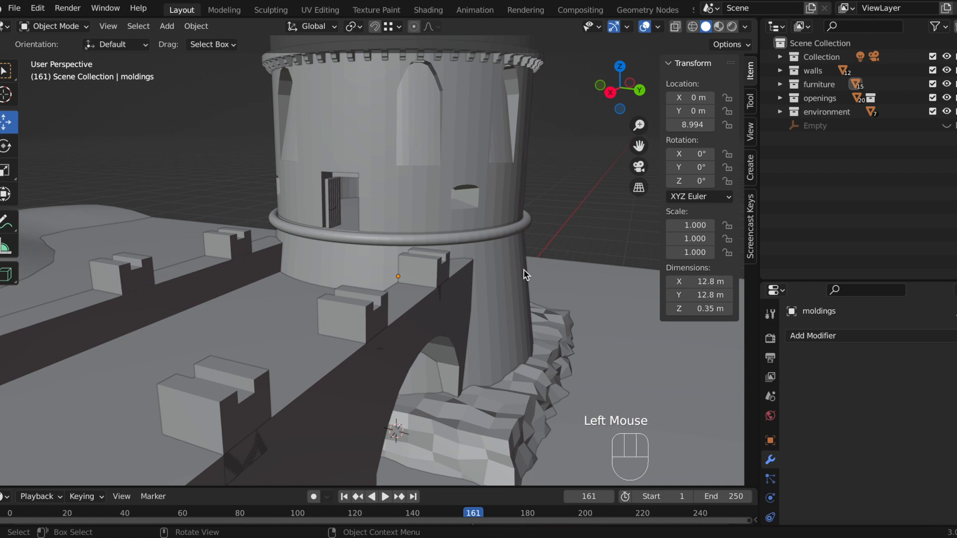
- Examine the bridge, its arches and its battlements from several angles and distances
scroll(413, 257, "down", 3)
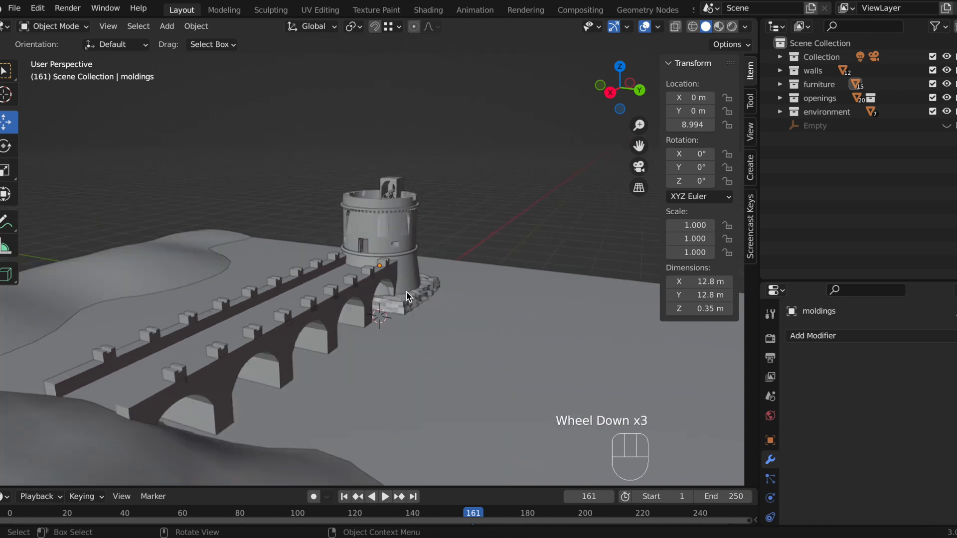
middle_click_drag(382, 296, 364, 313)
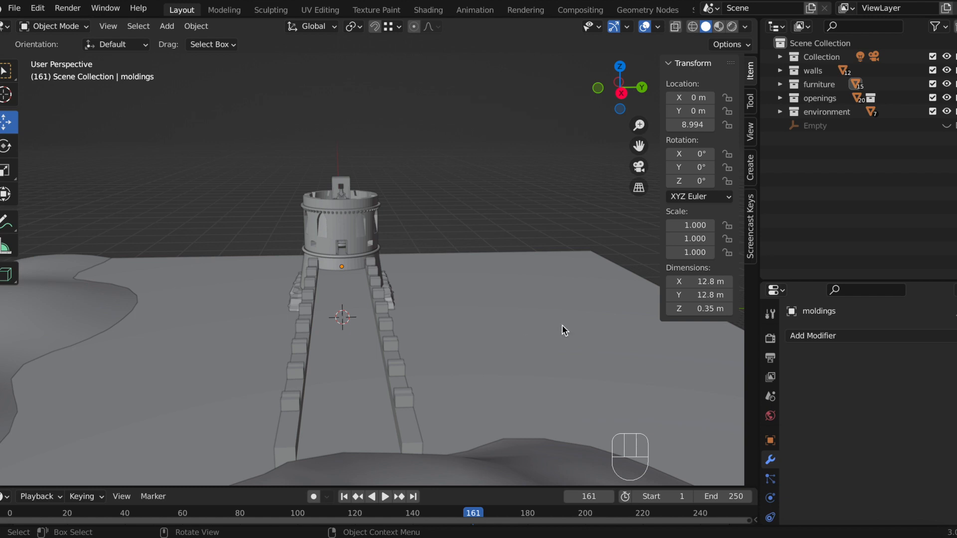
left_click_drag(638, 146, 512, 177)
mouse_move(392, 212)
middle_mouse_down()
mouse_move(414, 209)
mouse_move(388, 205)
middle_mouse_up()
scroll(390, 210, "up", 2)
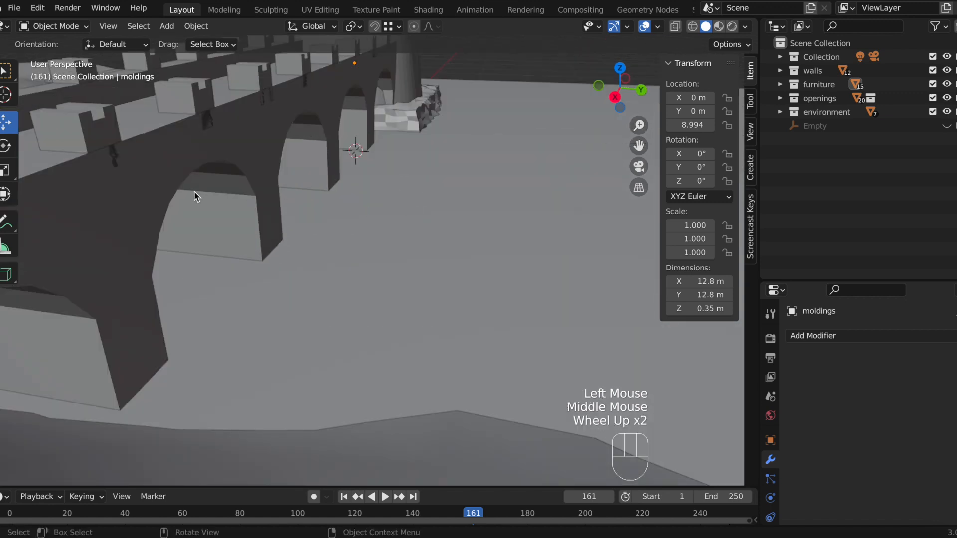
left_click_drag(638, 146, 777, 157)
left_click_drag(260, 344, 268, 298)
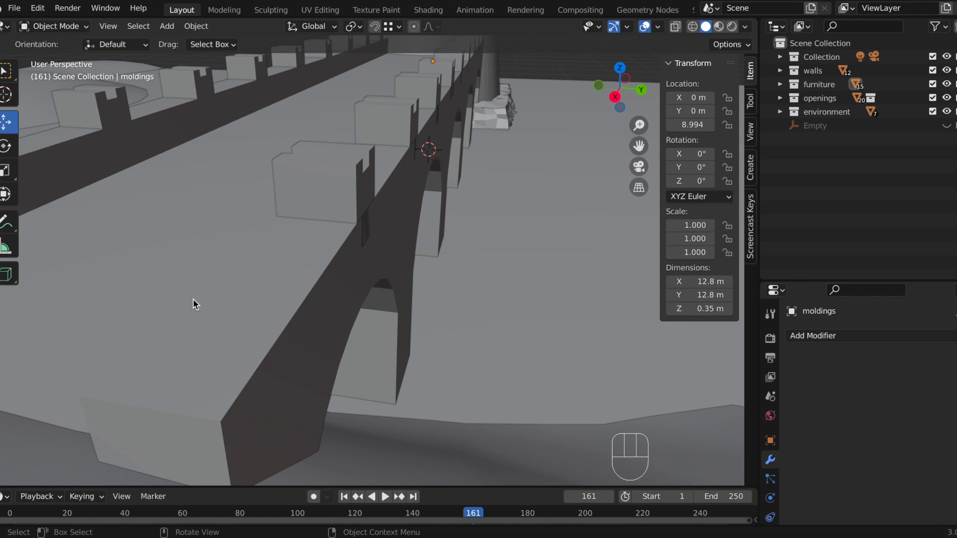
scroll(199, 302, "up", 1)
scroll(199, 302, "down", 2)
middle_click_drag(319, 275, 313, 283)
scroll(329, 293, "up", 1)
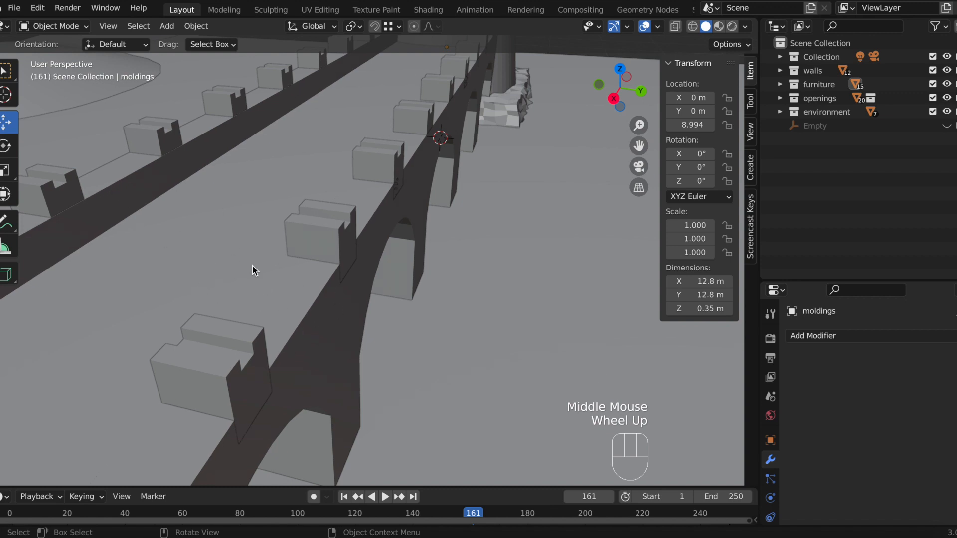
- Apply the Array modifier on the bridge object
left_click(319, 317)
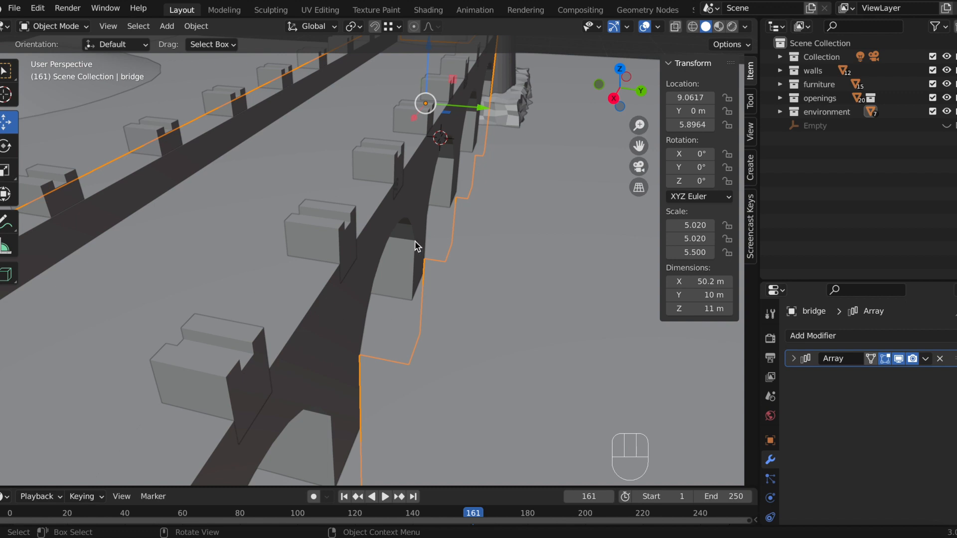
scroll(417, 246, "down", 2)
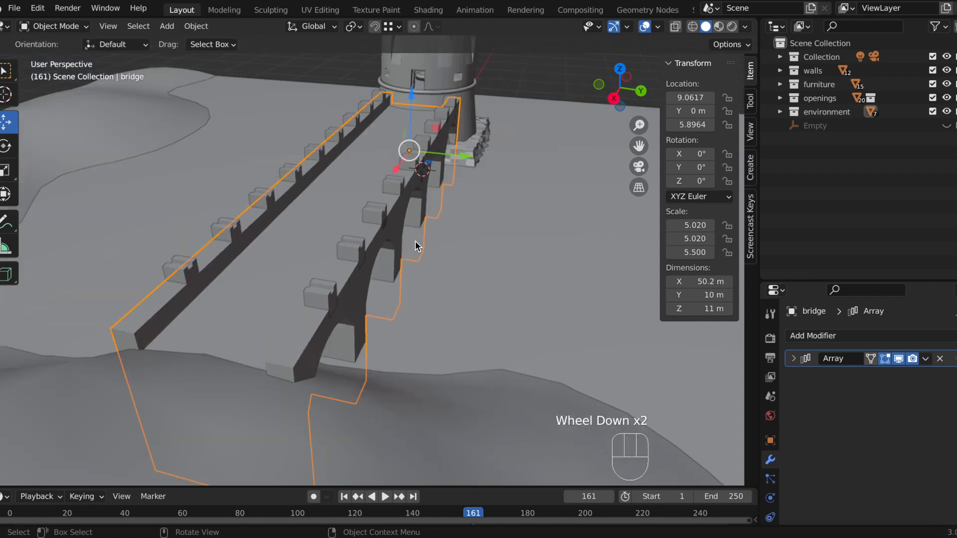
left_click(927, 361)
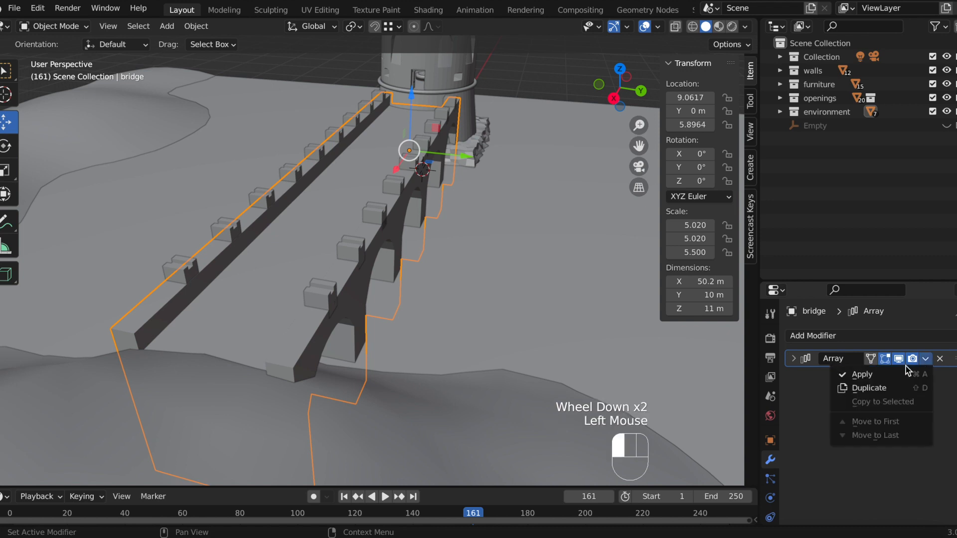
left_click(873, 379)
scroll(367, 245, "up", 2)
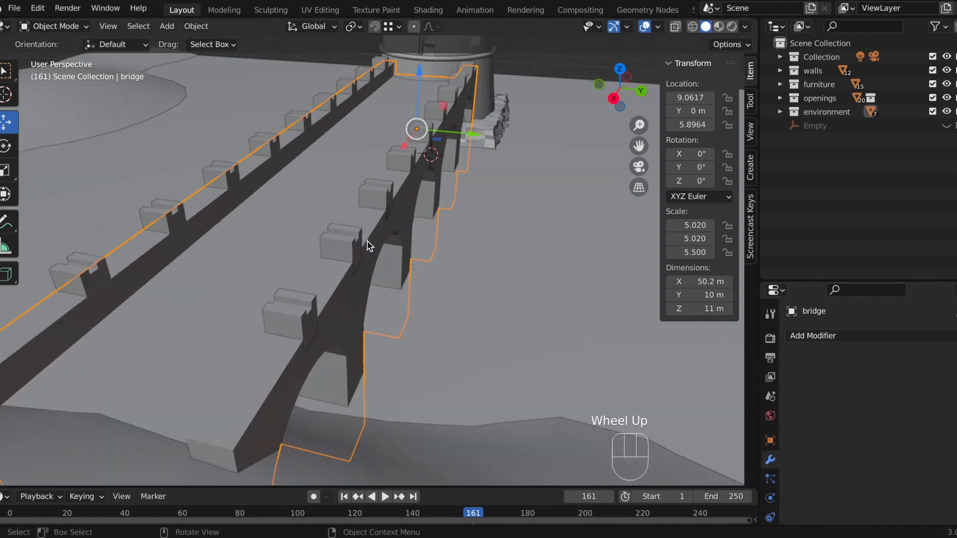
scroll(367, 245, "up", 1)
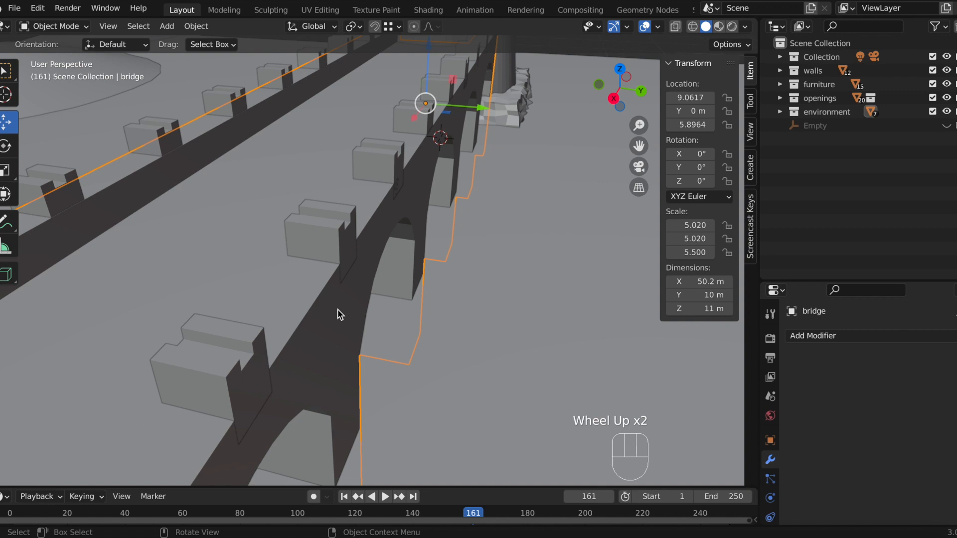
- Edit the bridge mesh in edge selection mode and pick the outer top edge of the positive-Y parapet at its shore end
key("Tab")
left_click(315, 300)
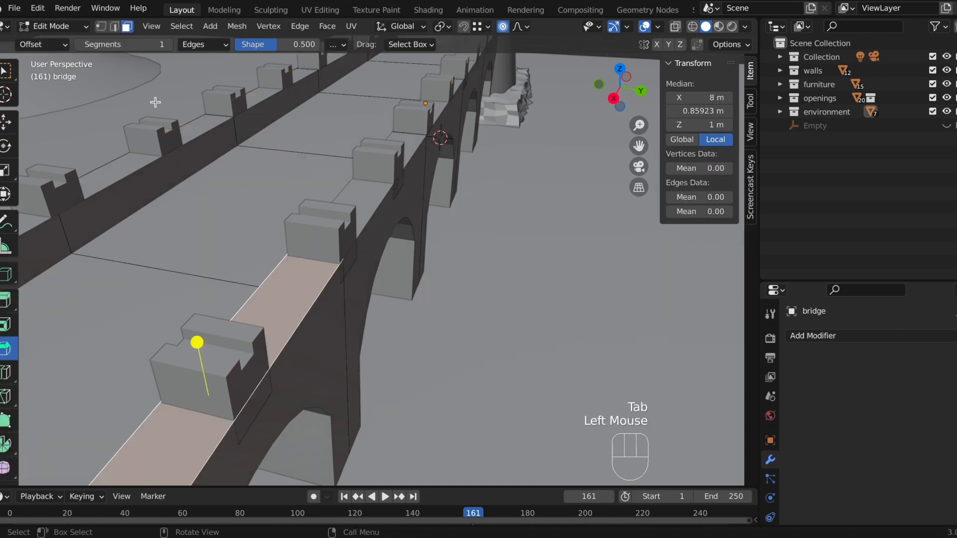
left_click(114, 26)
left_click(328, 282)
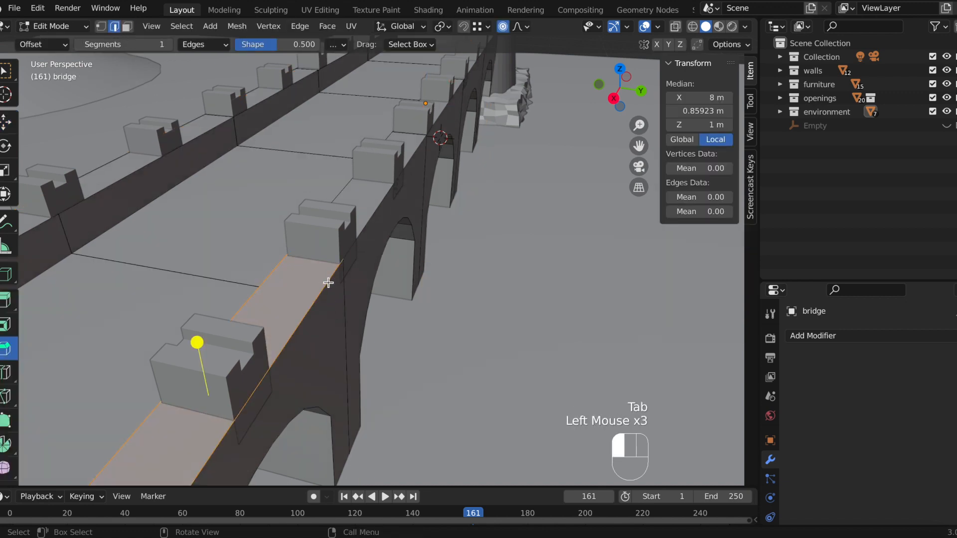
left_click(365, 226, "alt")
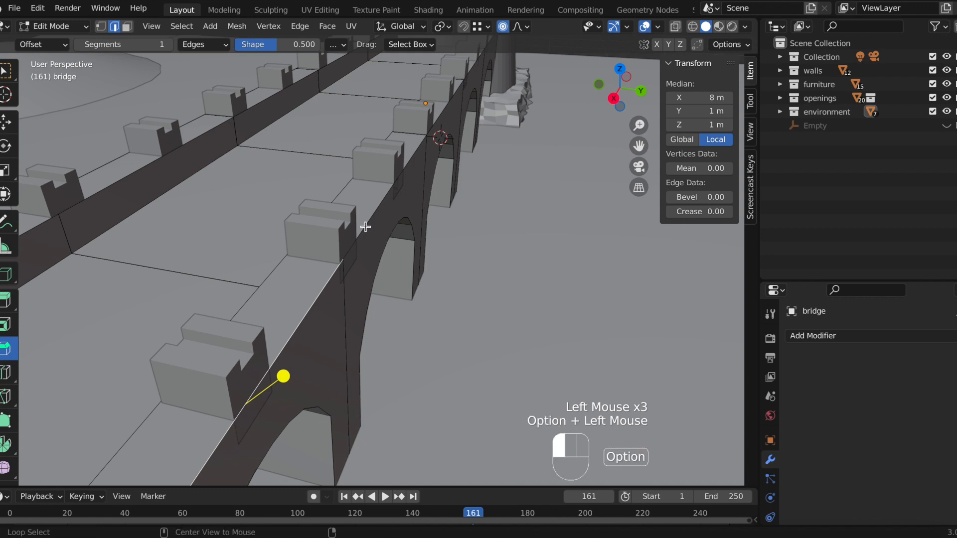
left_click(310, 305)
- Extend the selection along the positive-Y parapet's entire outer top edge and bevel it about 0.03 m with 3 segments
scroll(309, 304, "down", 3)
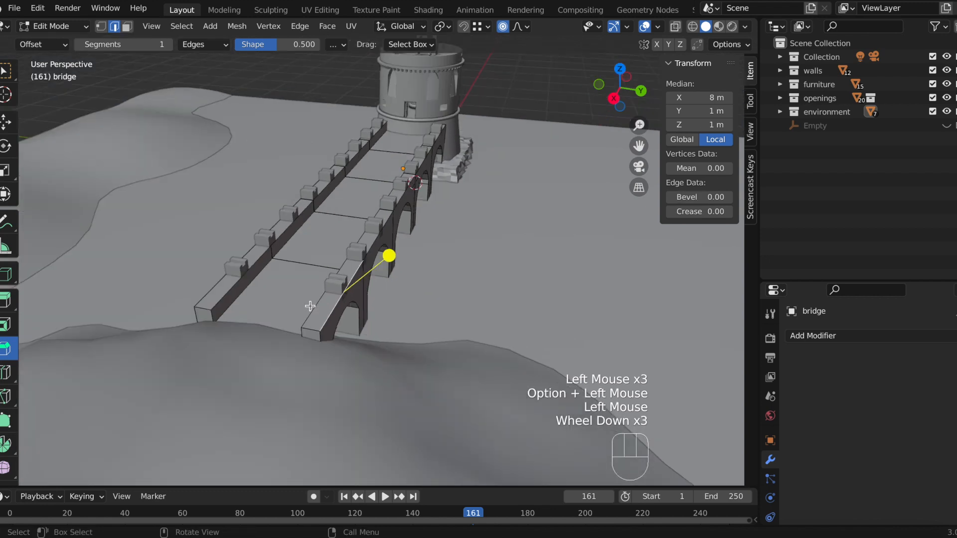
scroll(376, 273, "up", 1)
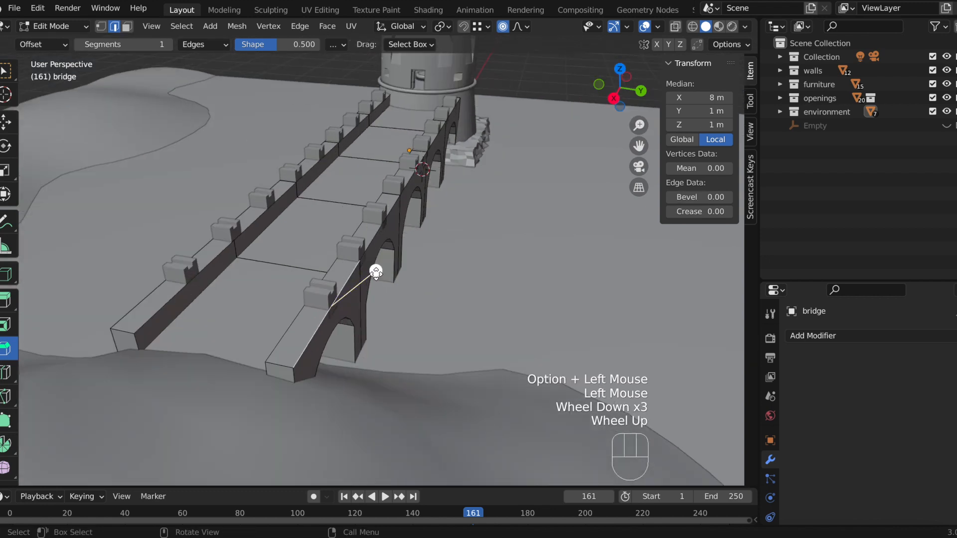
left_click(382, 225, "shift")
left_click(434, 145, "shift")
left_click(438, 139, "shift")
left_click(448, 117, "shift")
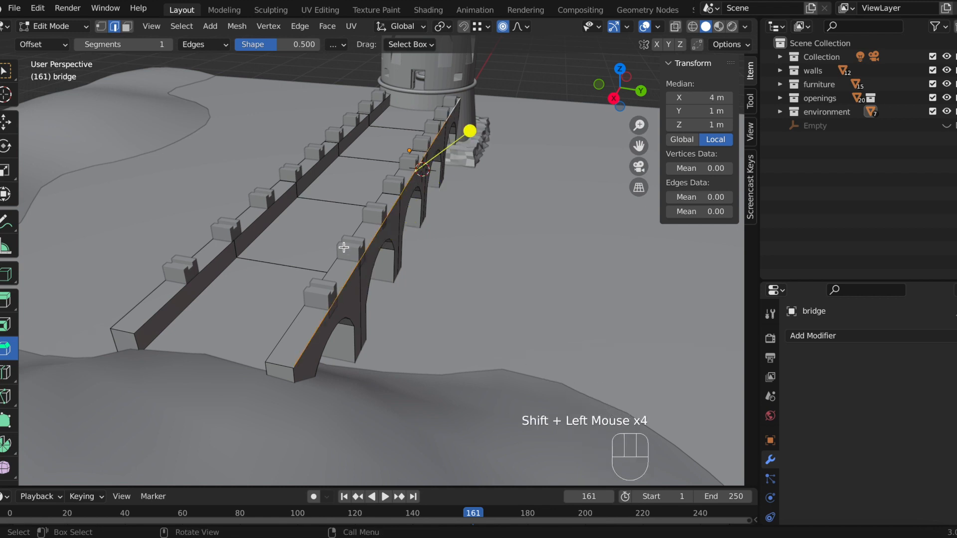
scroll(344, 246, "up", 2)
scroll(344, 246, "down", 1)
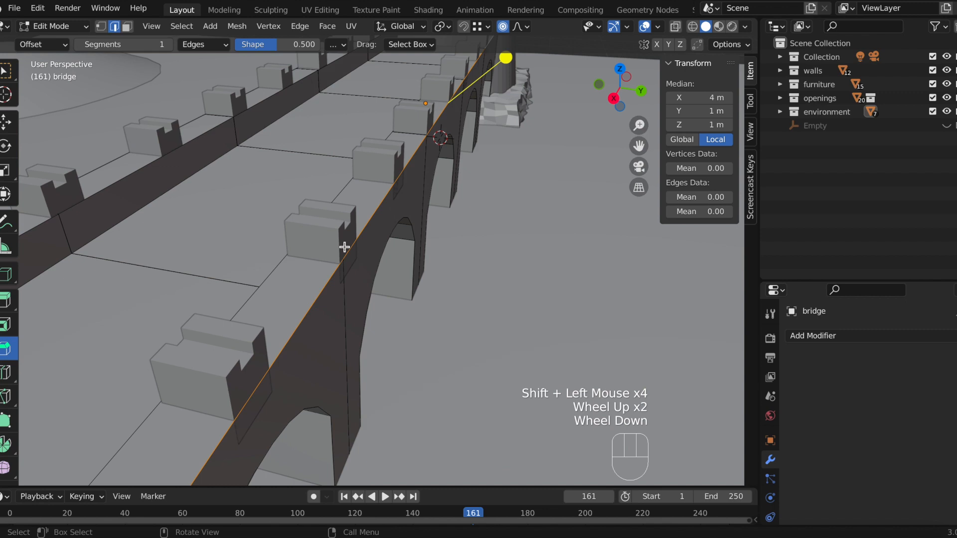
key("ctrl+b")
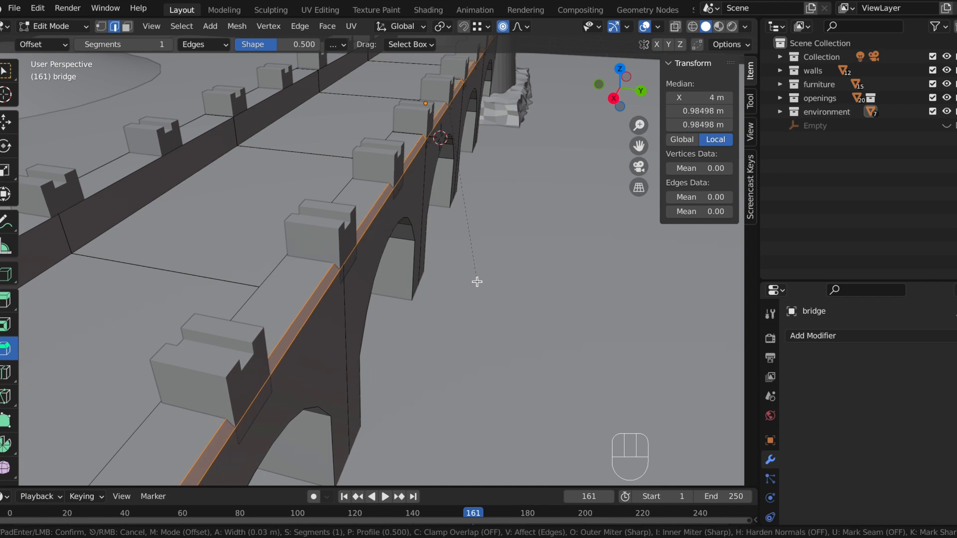
scroll(477, 281, "up", 1)
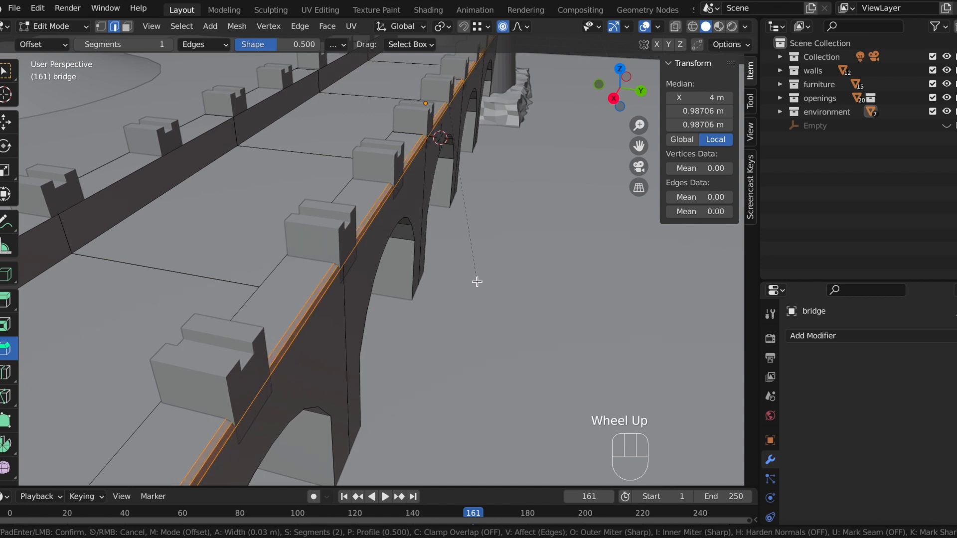
scroll(477, 281, "up", 1)
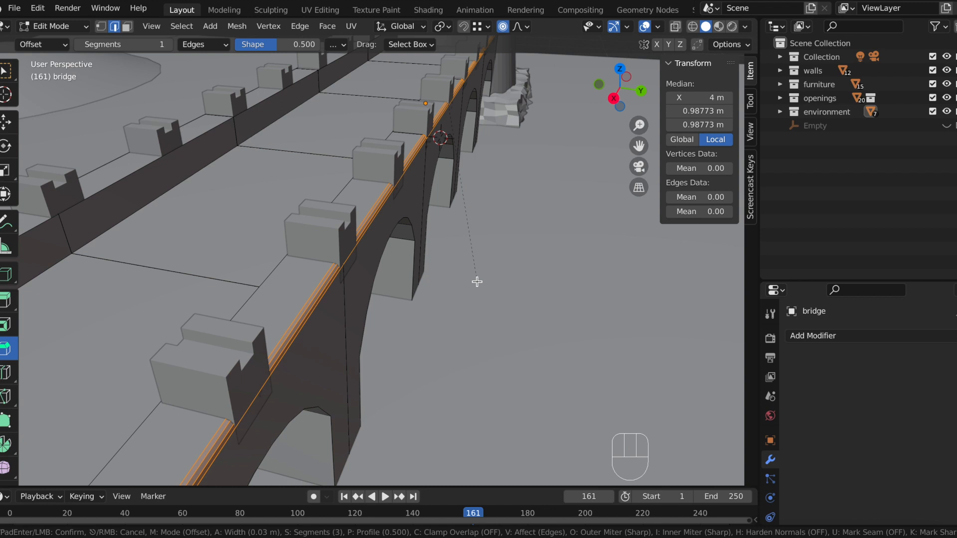
left_click(477, 282)
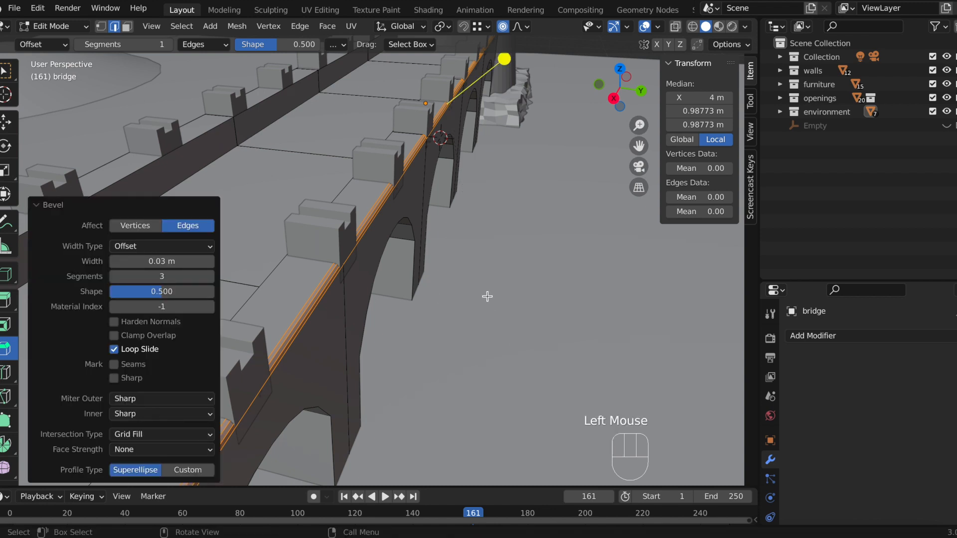
key("Tab")
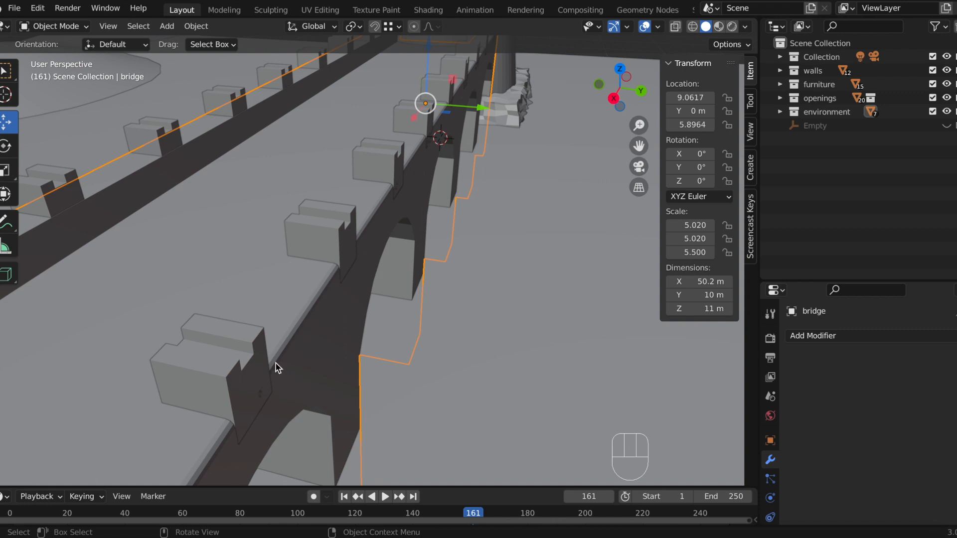
- Bevel all inner top edge segments of the positive-Y parapet about 0.0388 m with 3 segments, and view the result in Object Mode
middle_click_drag(321, 263, 355, 267)
key("Tab")
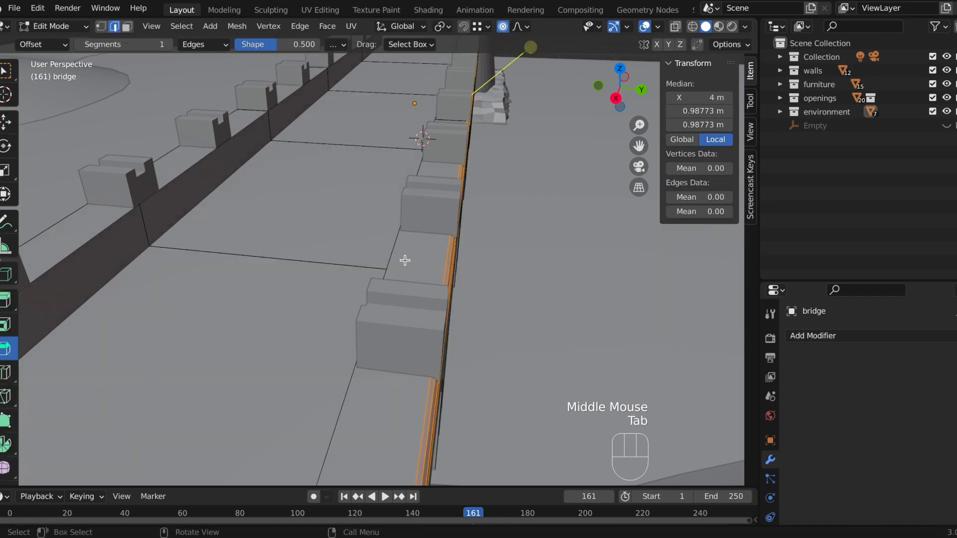
left_click(391, 258)
scroll(401, 271, "down", 2)
middle_click_drag(401, 272, 476, 270)
scroll(476, 271, "up", 2)
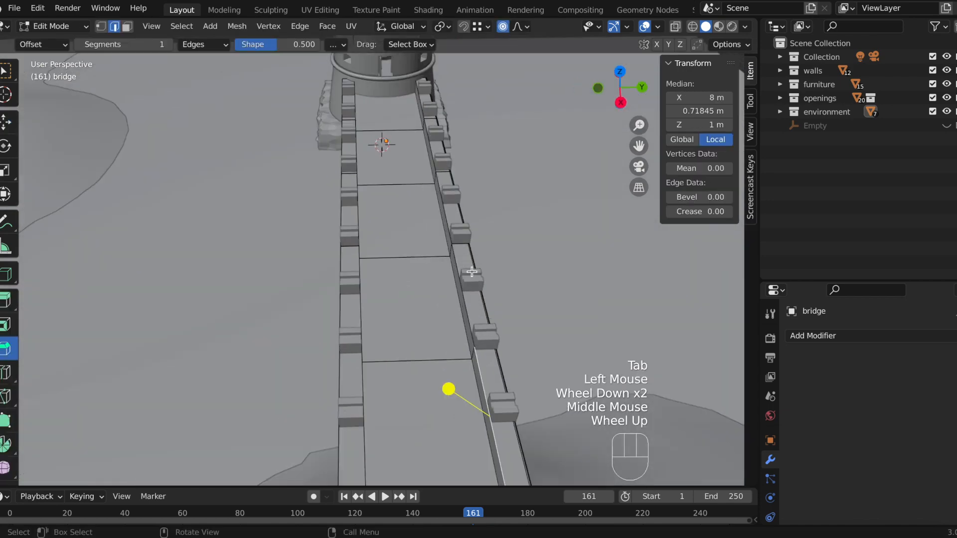
left_click(499, 313, "shift")
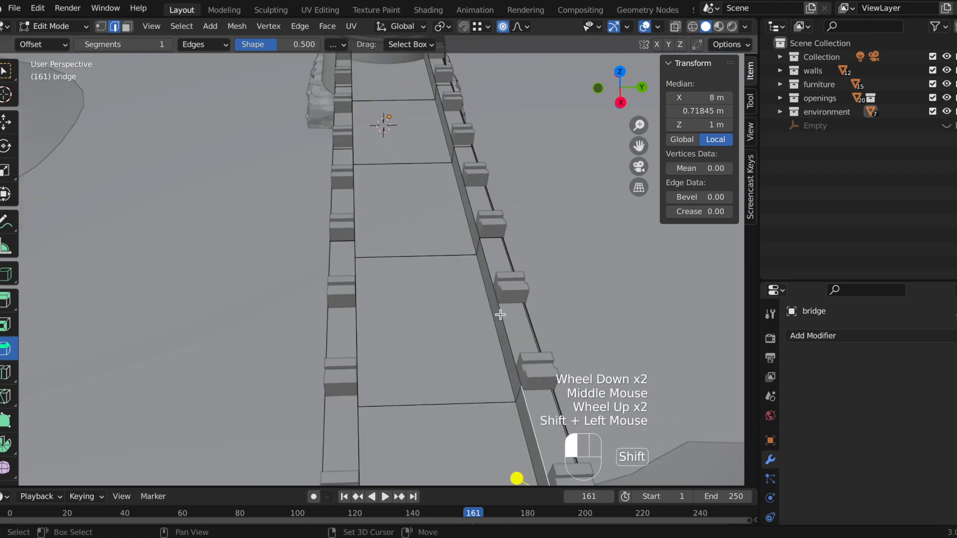
left_click(445, 139, "shift")
left_click(446, 138, "shift")
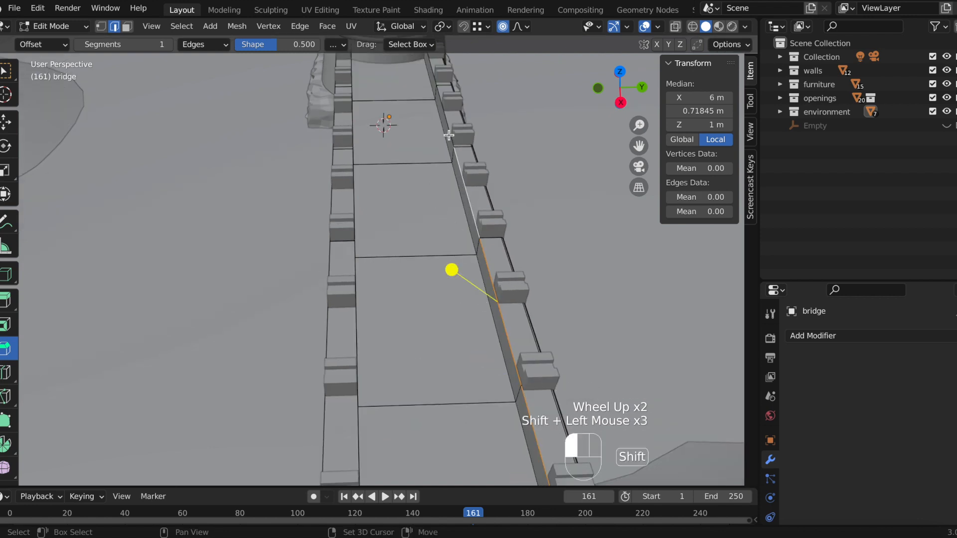
left_click(432, 78, "shift")
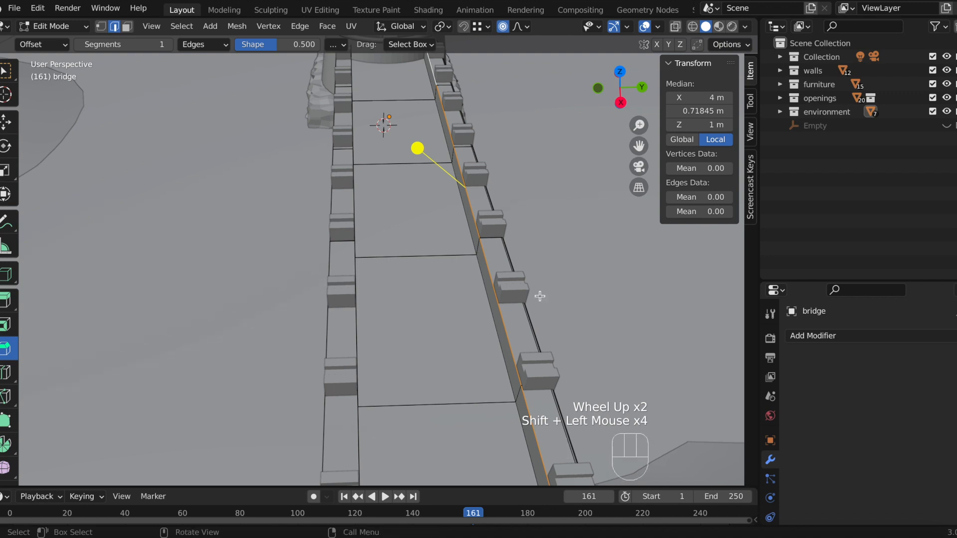
scroll(518, 314, "up", 1)
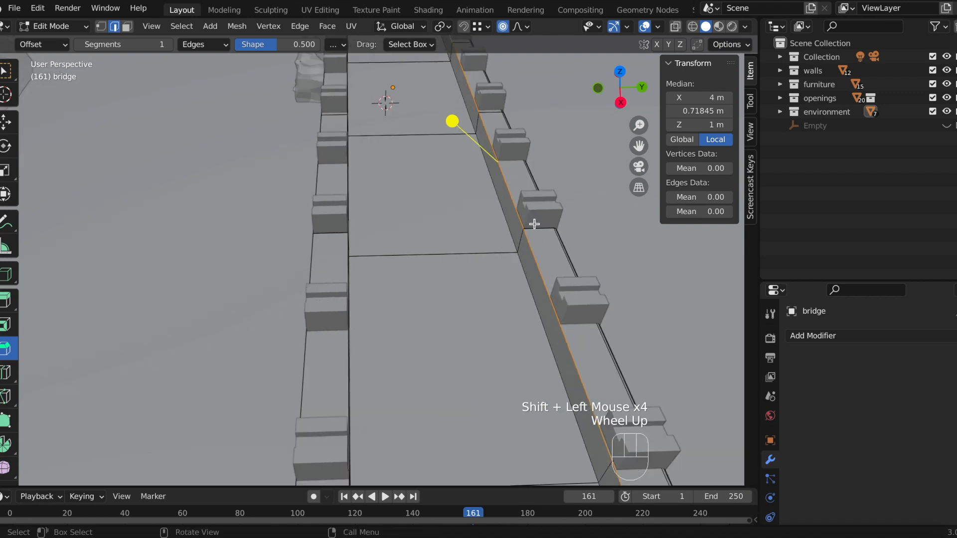
key("ctrl+b")
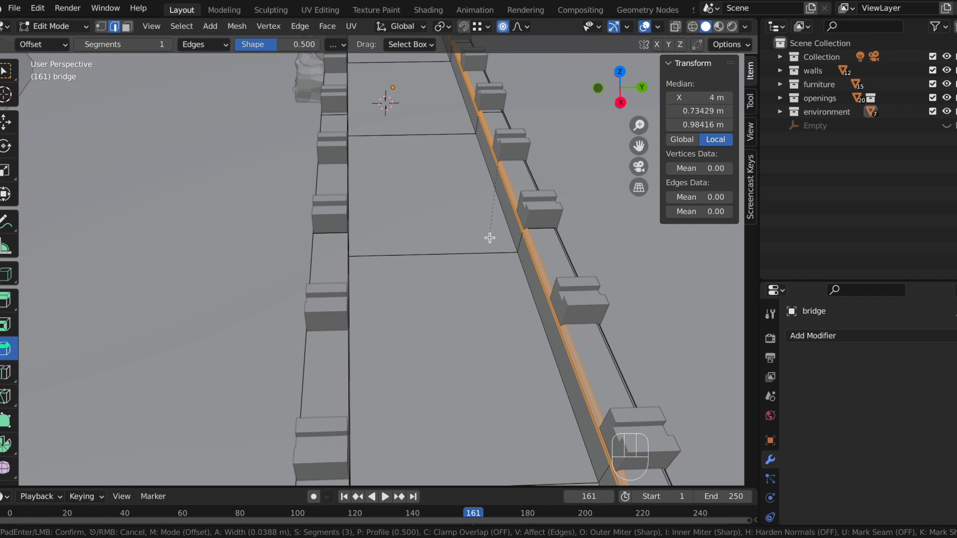
left_click(489, 238)
scroll(527, 242, "up", 2)
middle_click_drag(591, 255, 575, 257)
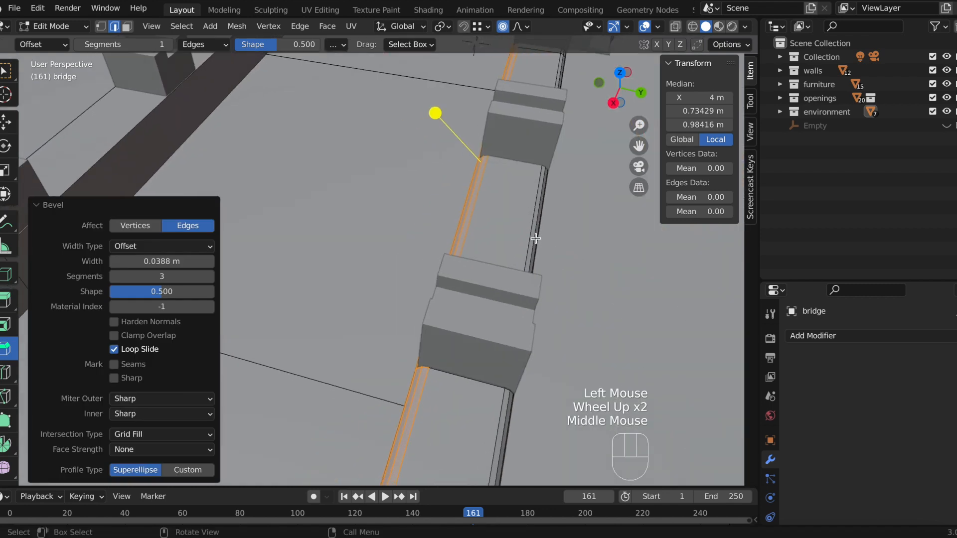
key("Tab")
middle_click_drag(536, 240, 575, 285)
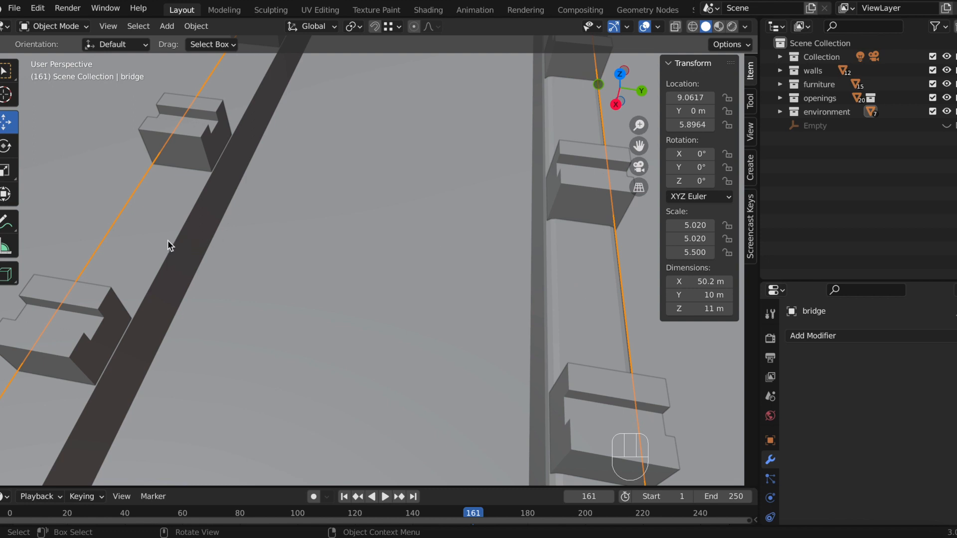
- Bevel all outer top edge segments of the negative-Y parapet about 0.027 m with 3 segments
middle_click_drag(378, 297, 405, 275)
scroll(405, 274, "down", 2)
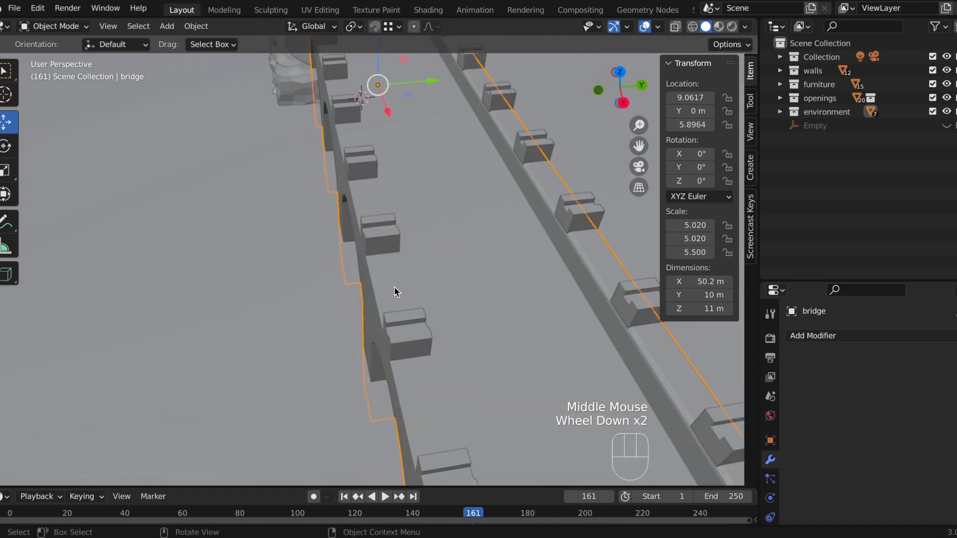
key("Tab")
scroll(383, 291, "down", 2)
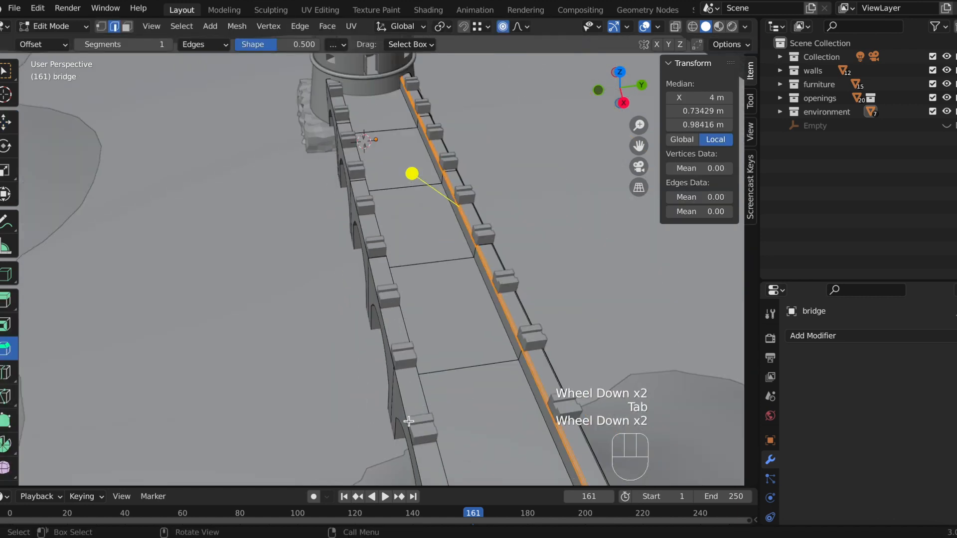
scroll(408, 421, "down", 1)
left_click(387, 355)
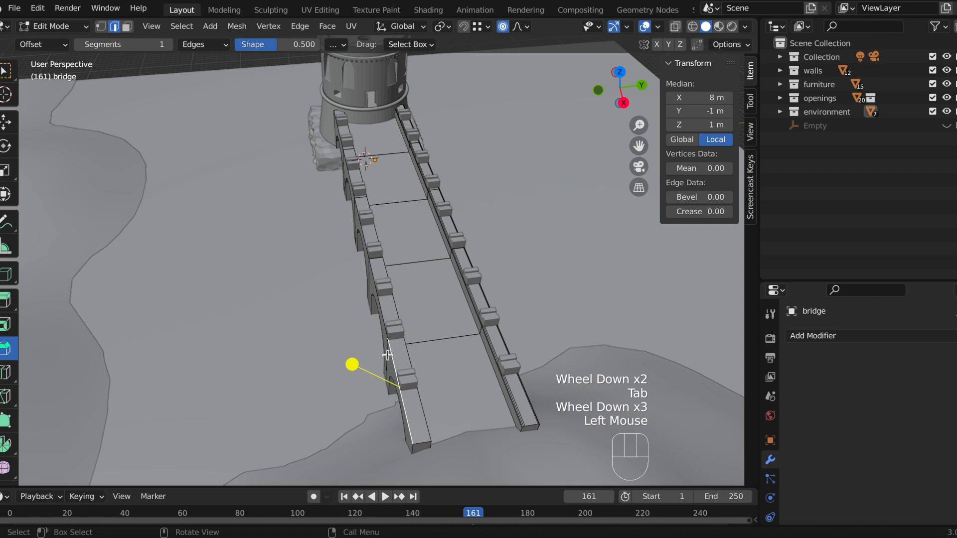
left_click(383, 312, "shift")
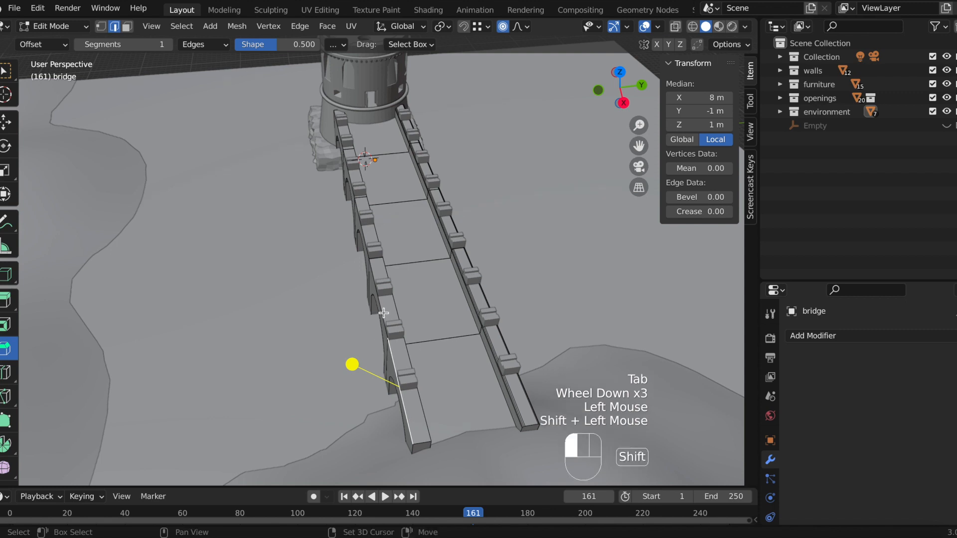
left_click(359, 212, "shift")
left_click(353, 191, "shift")
left_click(344, 141, "shift")
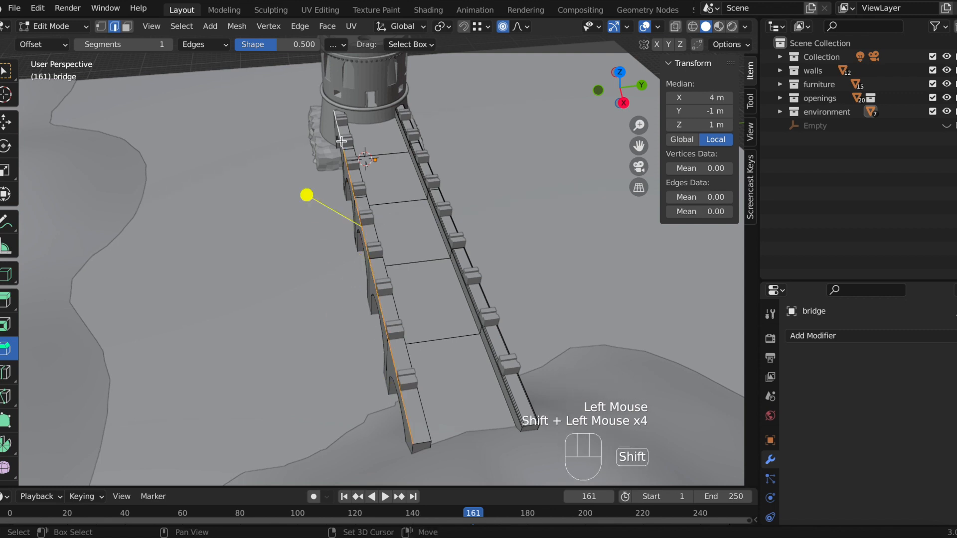
scroll(397, 241, "up", 2)
scroll(398, 244, "up", 2)
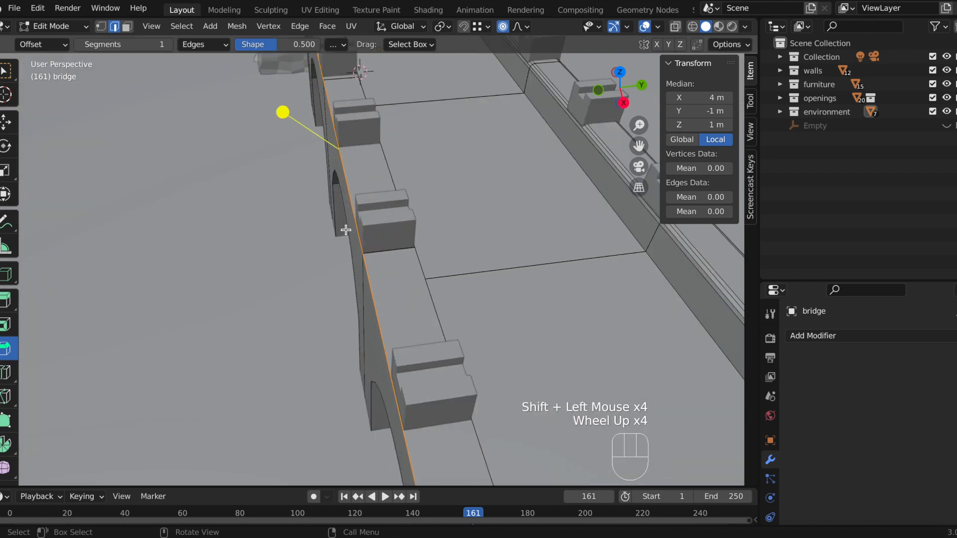
key("ctrl+b")
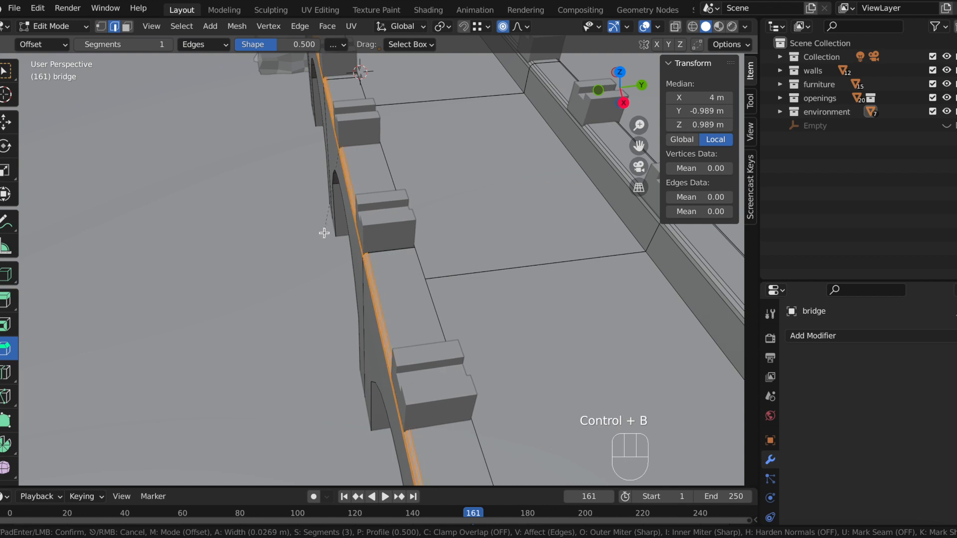
left_click(324, 233)
middle_click_drag(419, 241, 321, 299)
left_click(317, 302)
scroll(319, 307, "down", 4)
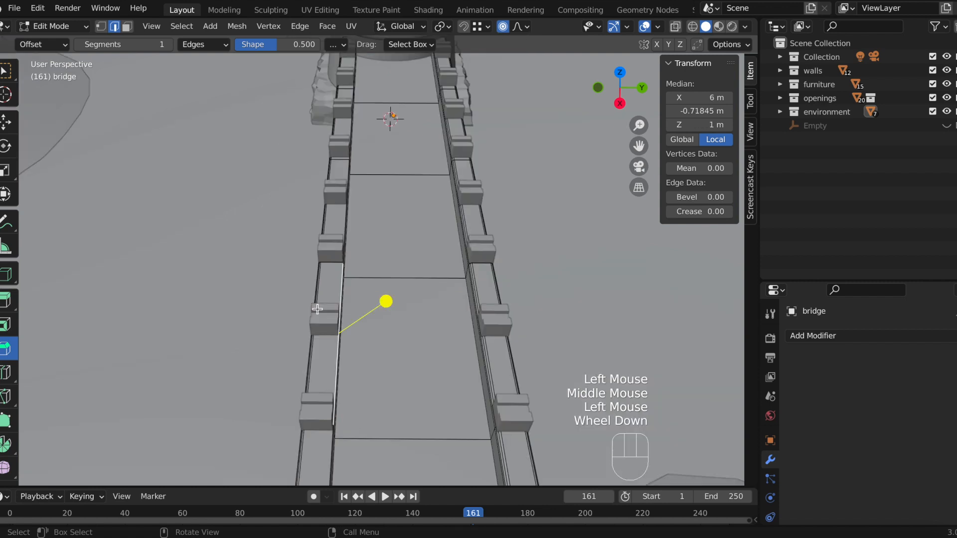
scroll(324, 429, "down", 3)
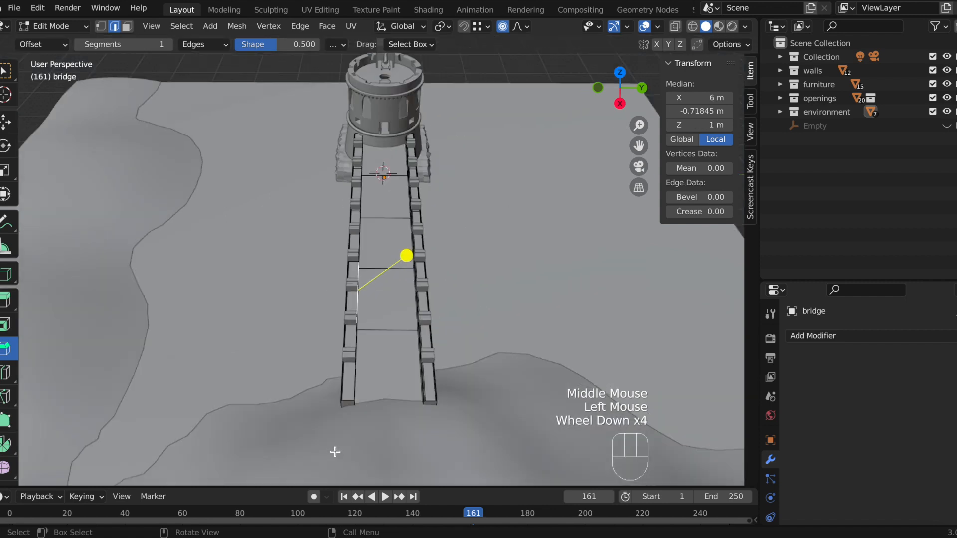
left_click(356, 349, "shift")
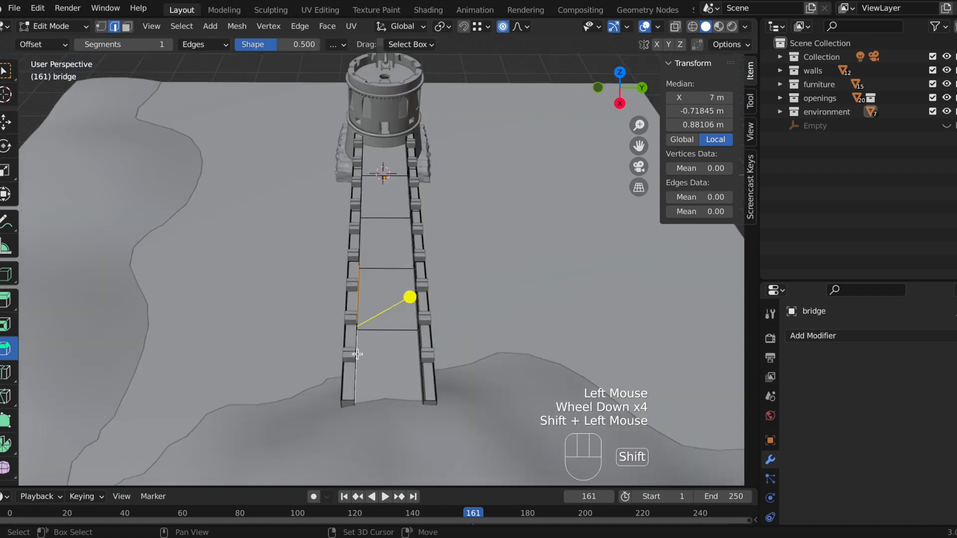
left_click(359, 244, "shift")
left_click(362, 193, "shift")
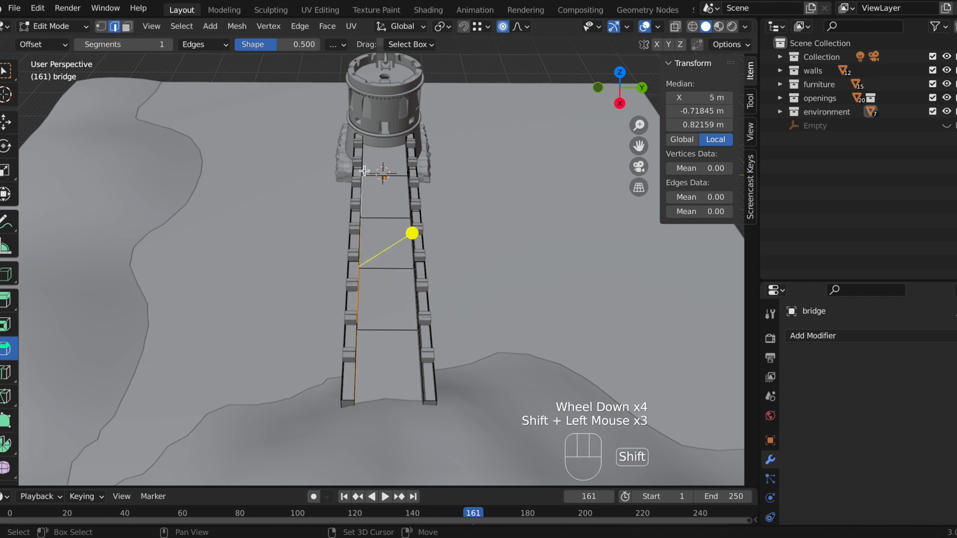
left_click(364, 163, "shift")
scroll(364, 172, "up", 2)
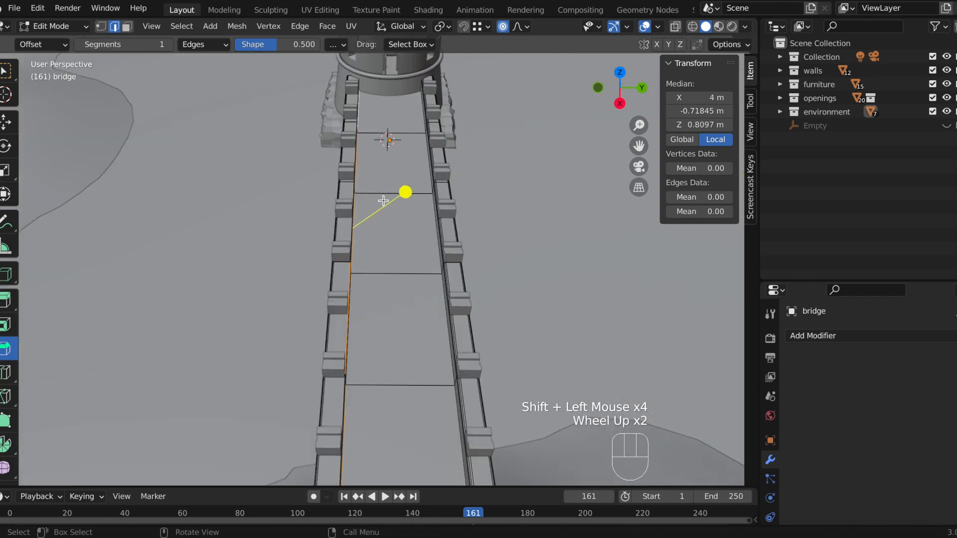
- Bevel all inner top edge segments of the negative-Y parapet about 0.021 m with 3 segments, and return to Object Mode
middle_click_drag(383, 200, 354, 197)
left_click(225, 378)
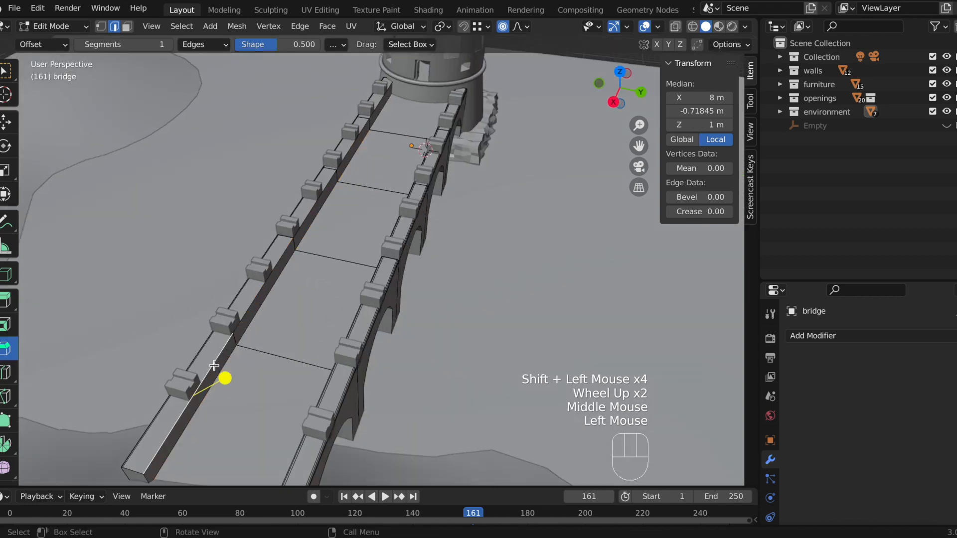
left_click(245, 311, "shift")
left_click(317, 202, "shift")
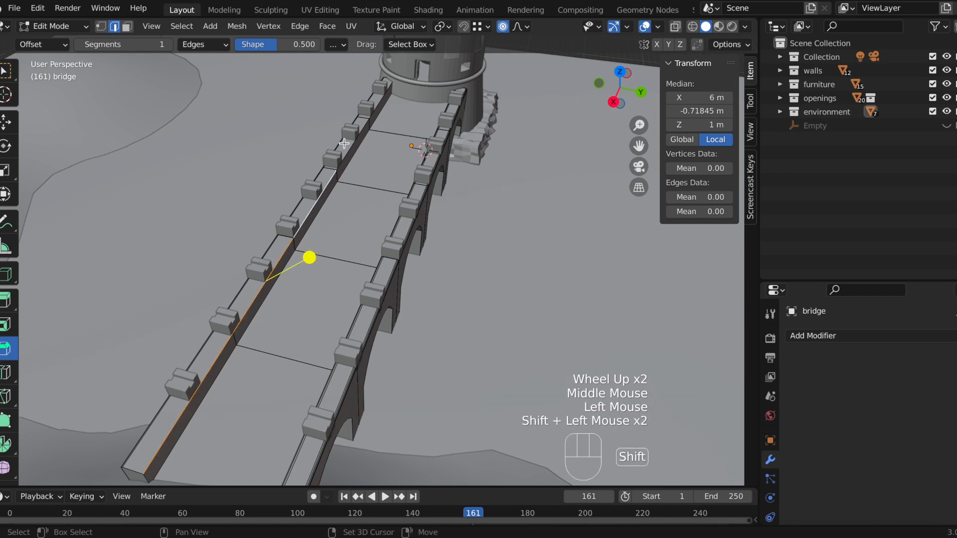
left_click(355, 141, "shift")
left_click(377, 111, "shift")
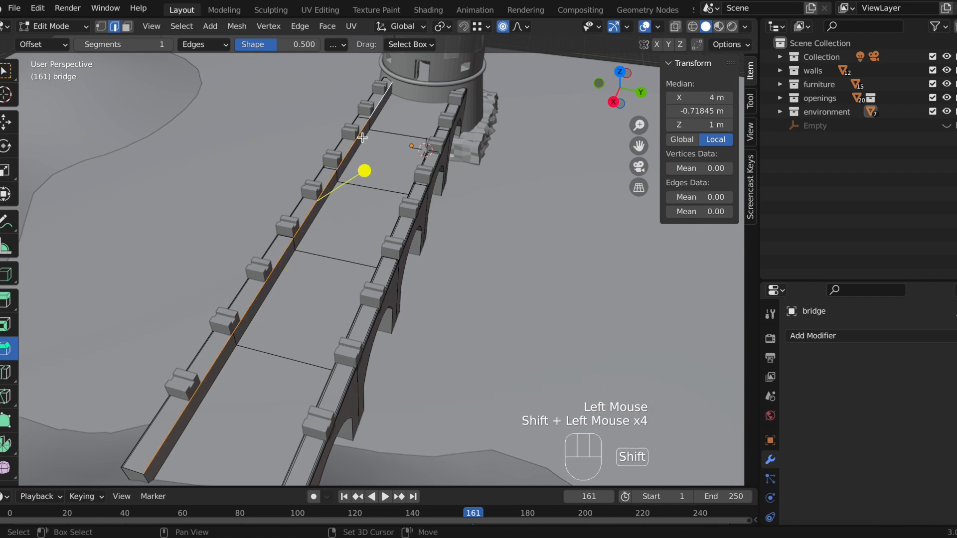
key("ctrl+b")
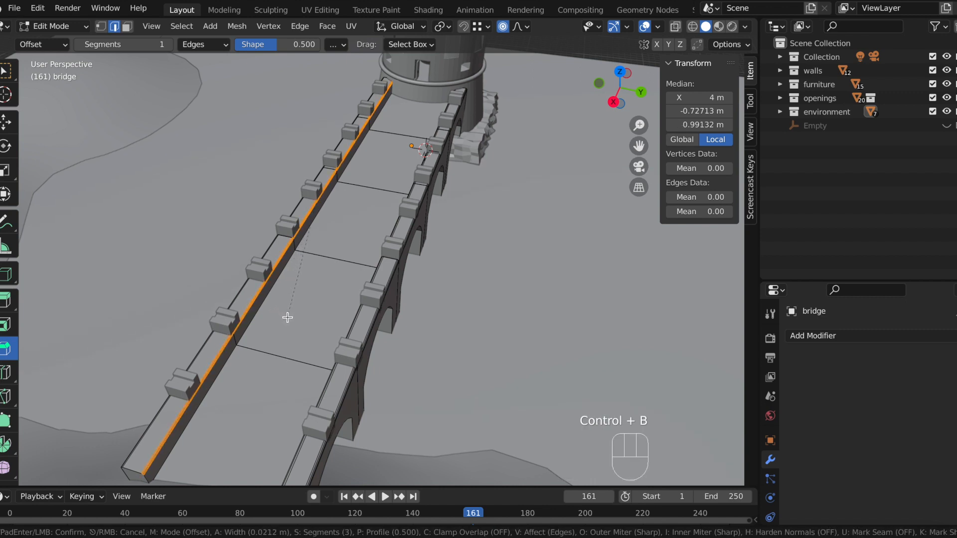
left_click(289, 318)
key("Tab")
- Add a Bevel modifier to the deco_bridge blocks along the bridge's parapets
middle_click_drag(342, 335, 377, 309)
scroll(436, 318, "up", 3)
middle_click_drag(436, 317, 410, 373)
middle_click_drag(429, 317, 384, 282)
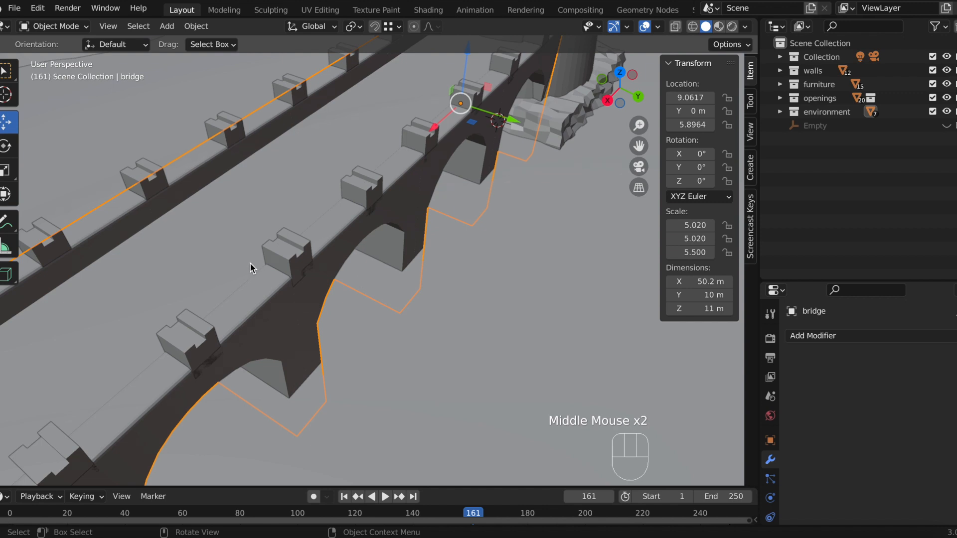
middle_click_drag(228, 304, 234, 285)
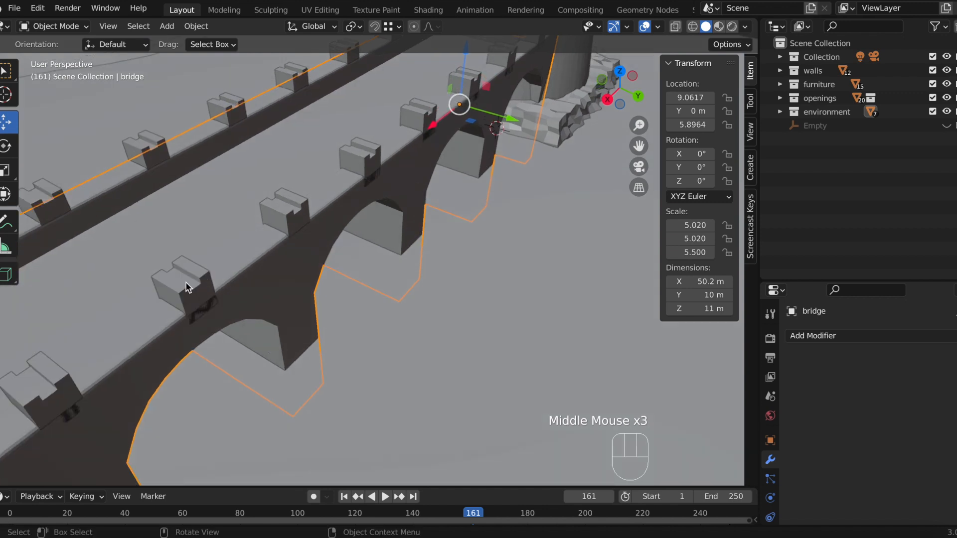
left_click(185, 287)
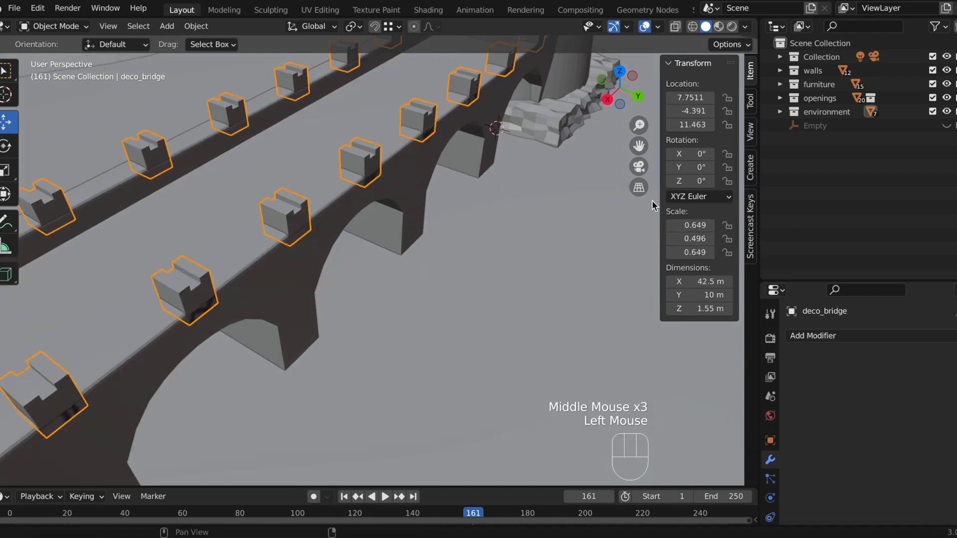
left_click(639, 146)
left_click_drag(639, 146, 394, 250)
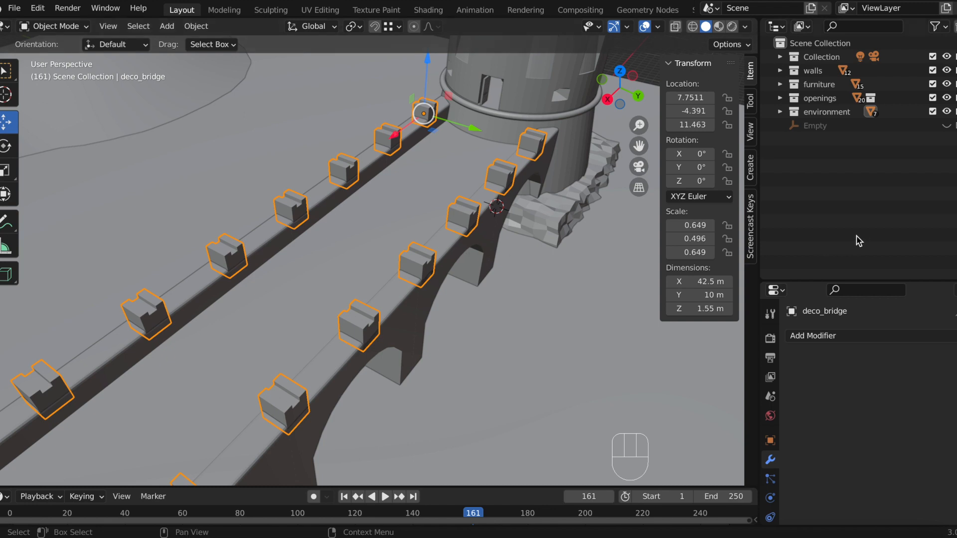
left_click_drag(806, 282, 812, 201)
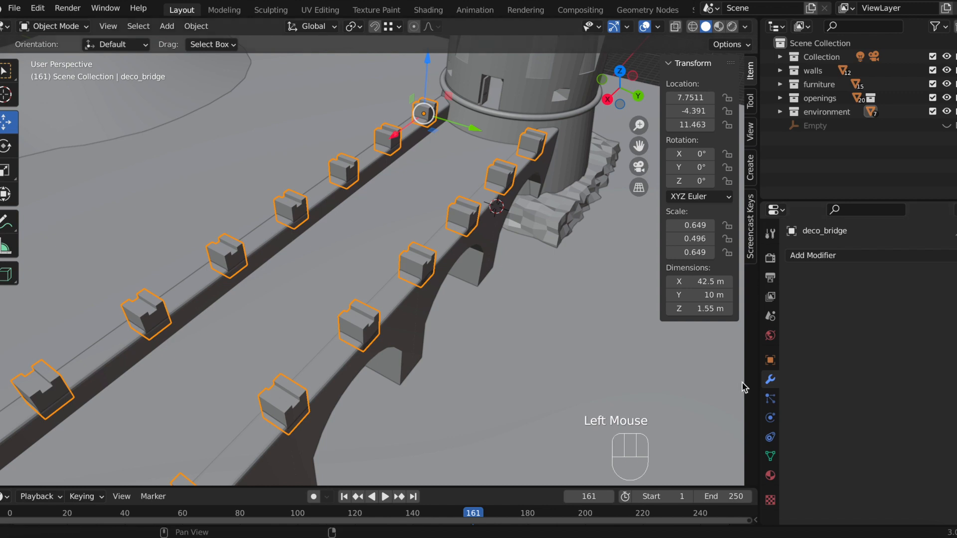
left_click(834, 256)
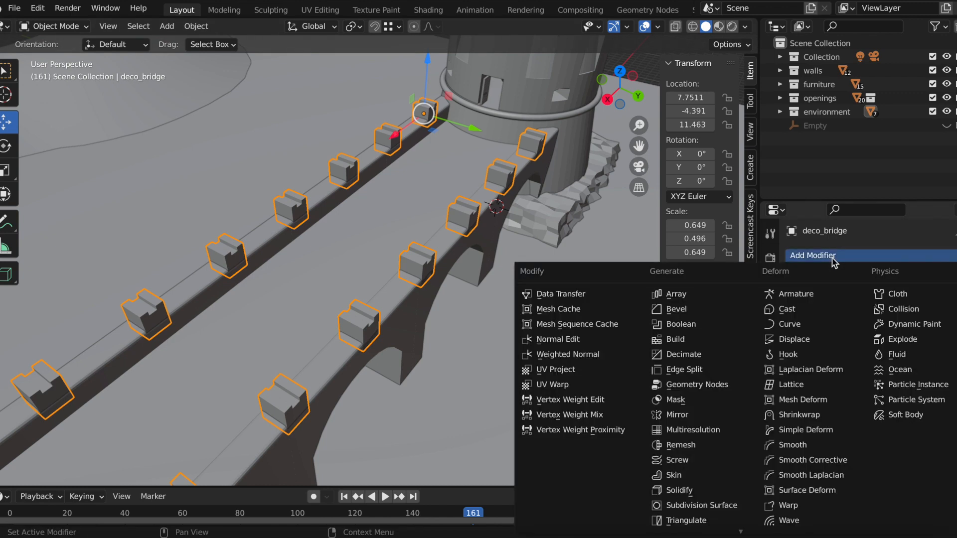
left_click(707, 309)
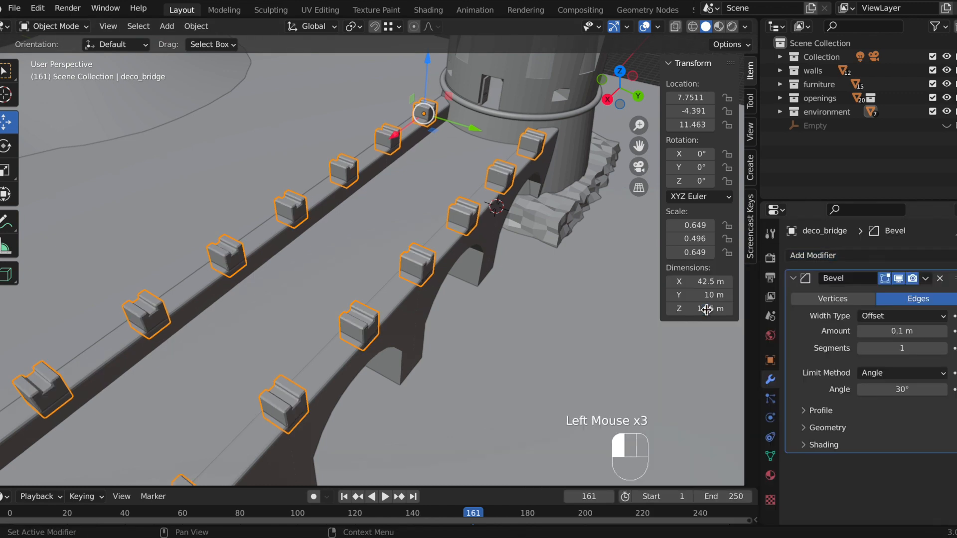
- Set the deco_bridge Bevel modifier to 3 segments
scroll(472, 313, "up", 4)
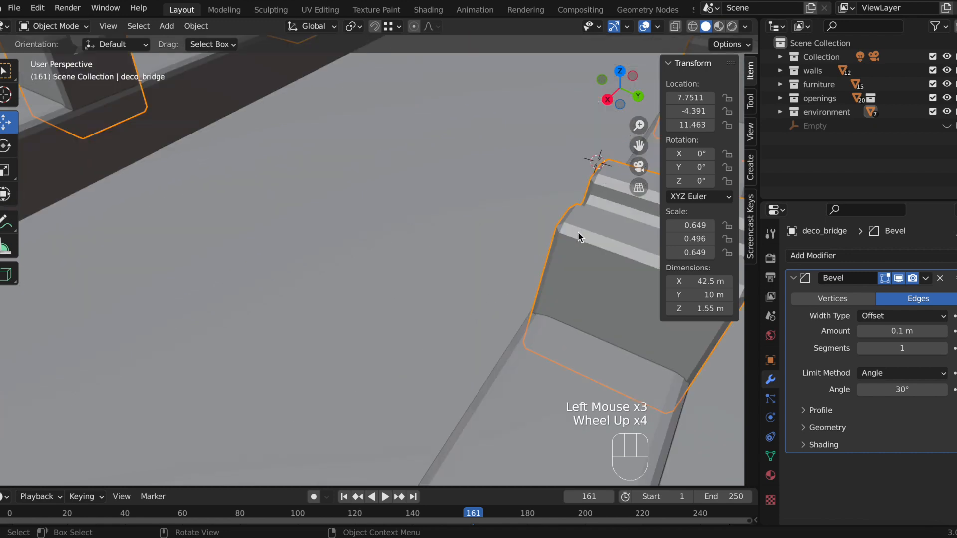
scroll(582, 236, "down", 1)
left_click_drag(640, 146, 623, 58)
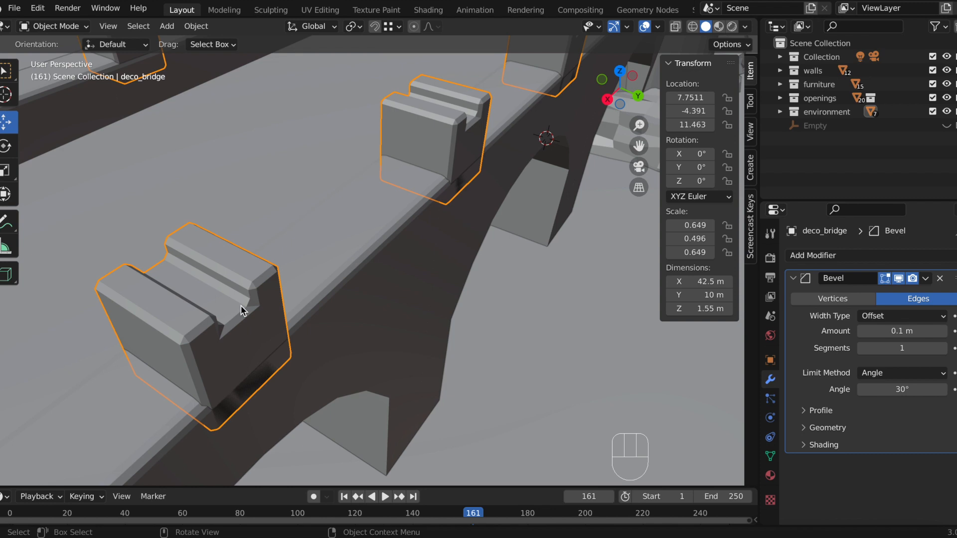
left_click(884, 351)
left_click_drag(884, 351, 917, 351)
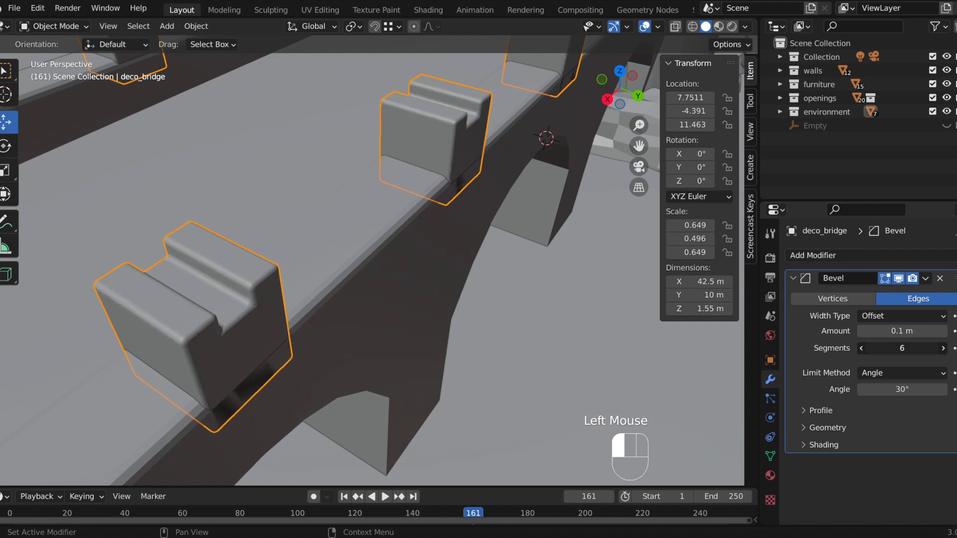
left_click_drag(901, 347, 905, 348)
left_click_drag(905, 347, 880, 348)
left_click(879, 347)
type("3")
key("Return")
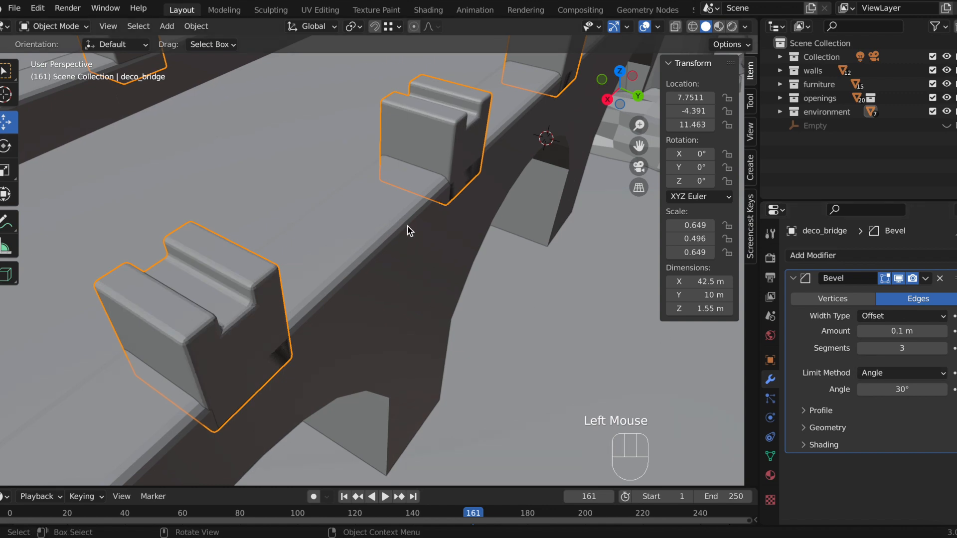
- Examine the bevelled parapet blocks and the bridge arches from both sides of the bridge
key("Tab")
middle_click_drag(320, 235, 286, 225)
key("Tab")
scroll(366, 243, "down", 2)
left_click(369, 262)
scroll(215, 182, "up", 1)
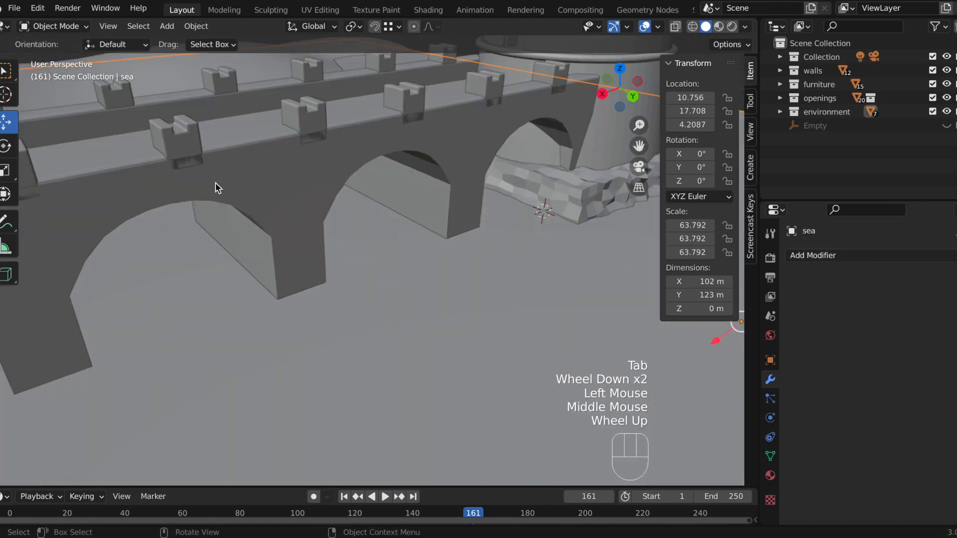
middle_click_drag(155, 162, 297, 196)
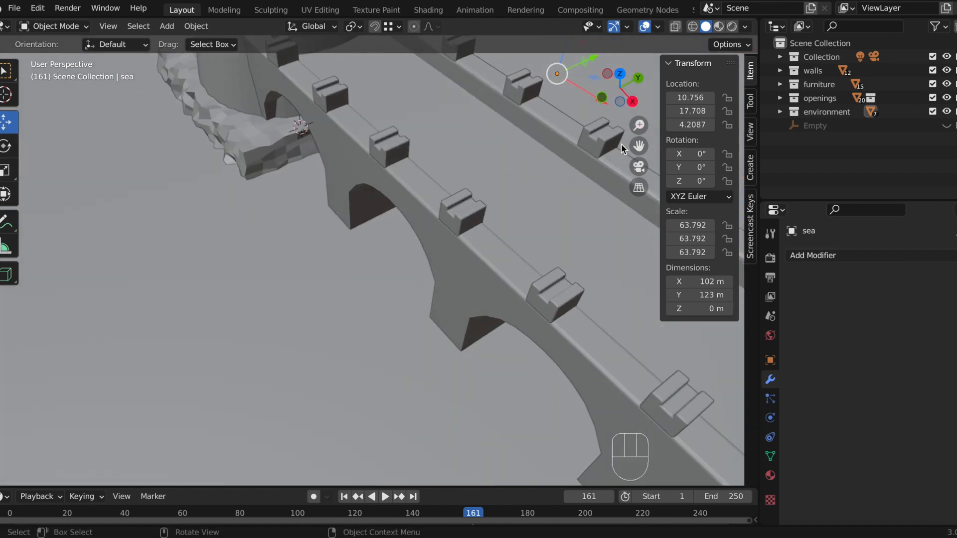
left_click_drag(638, 146, 640, 148)
middle_click_drag(218, 140, 165, 95)
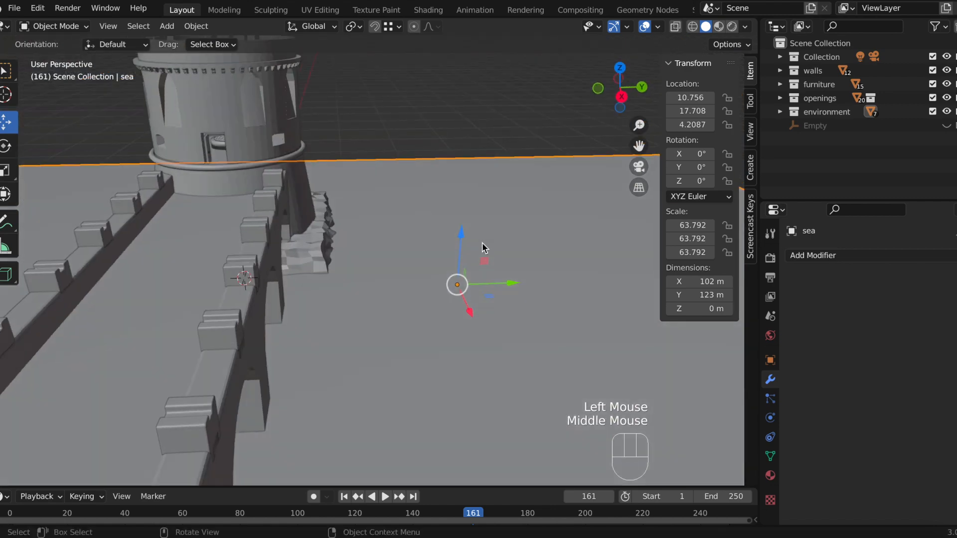
- Examine the tower's roof and its entrance doorway for parts with sharp edges
left_click_drag(635, 155, 501, 161)
scroll(502, 160, "up", 2)
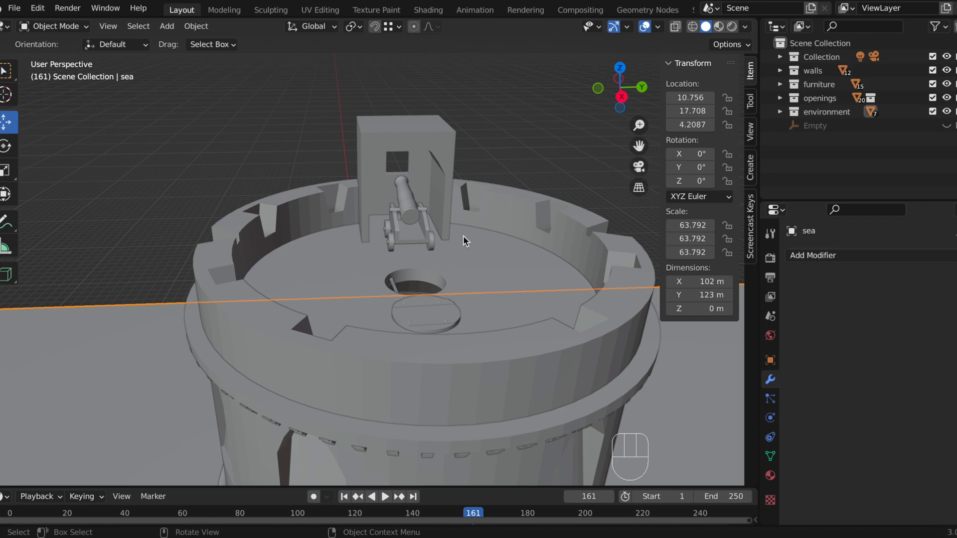
left_click_drag(638, 149, 647, 7)
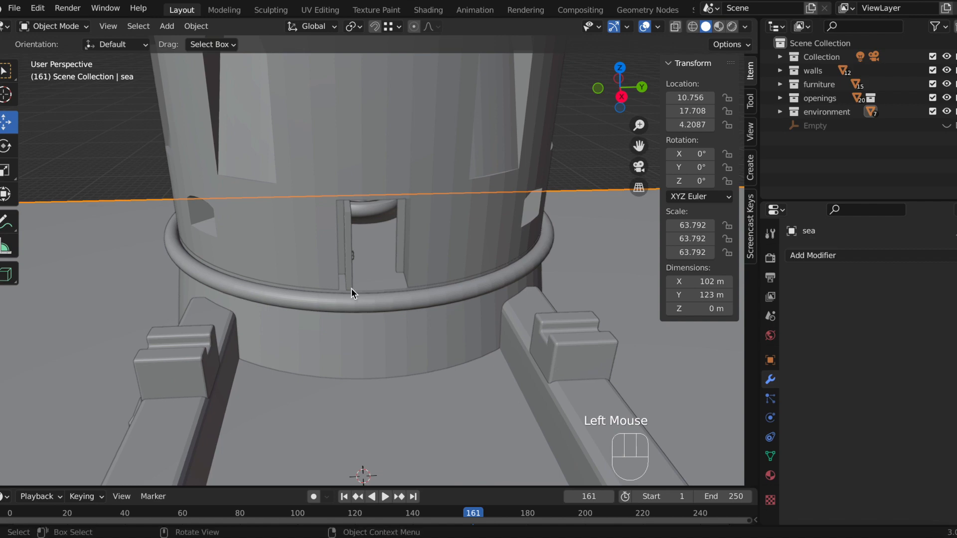
scroll(351, 288, "up", 2)
scroll(350, 288, "up", 4)
middle_click_drag(337, 291, 474, 230)
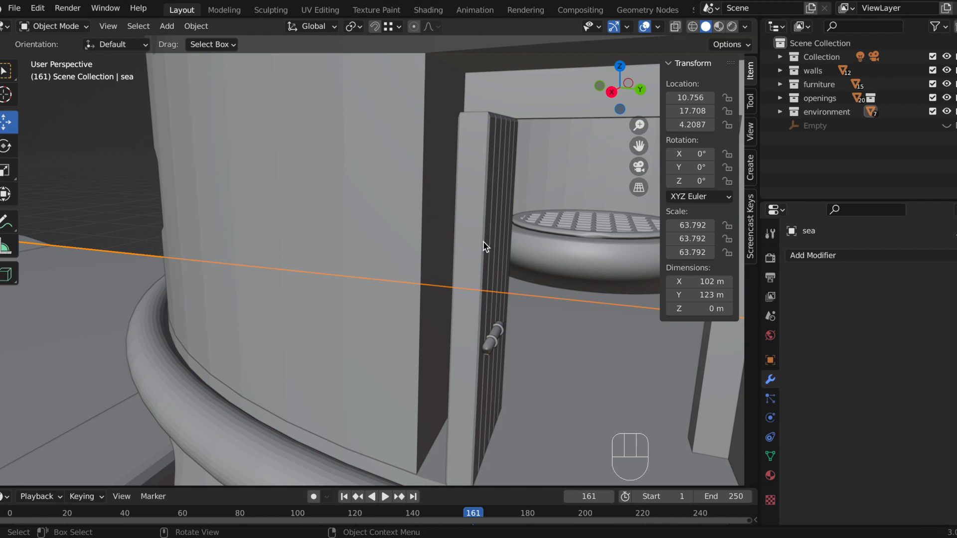
scroll(590, 244, "down", 2)
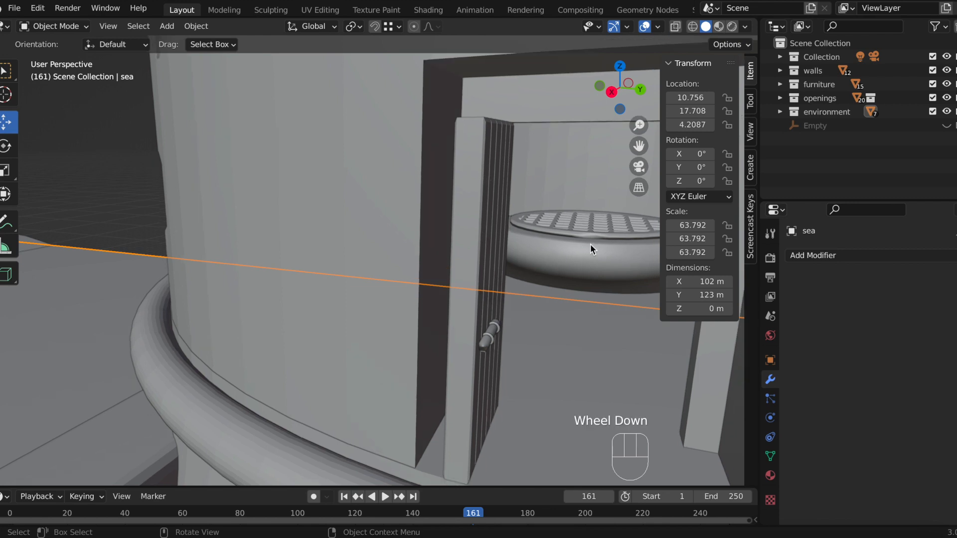
left_click_drag(639, 146, 462, 171)
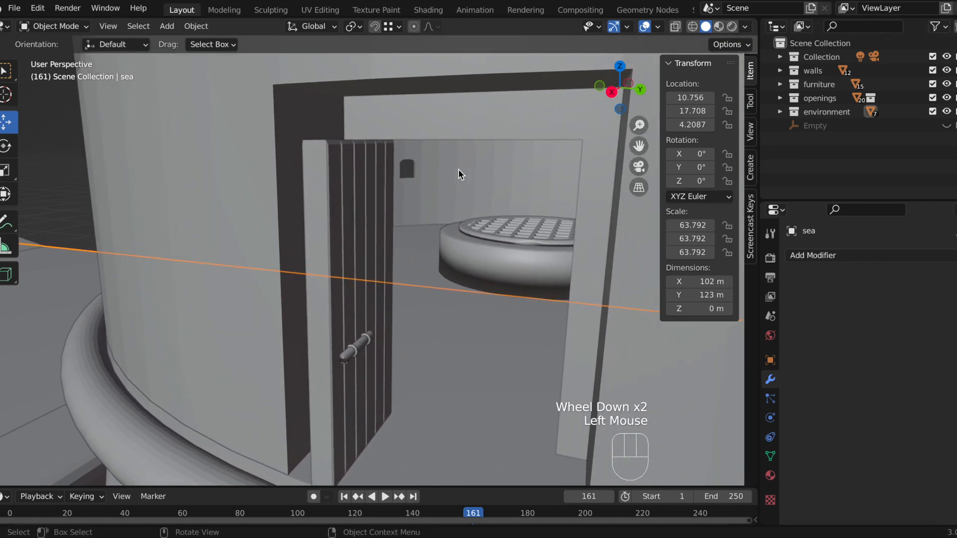
scroll(455, 171, "down", 2)
scroll(392, 331, "up", 6)
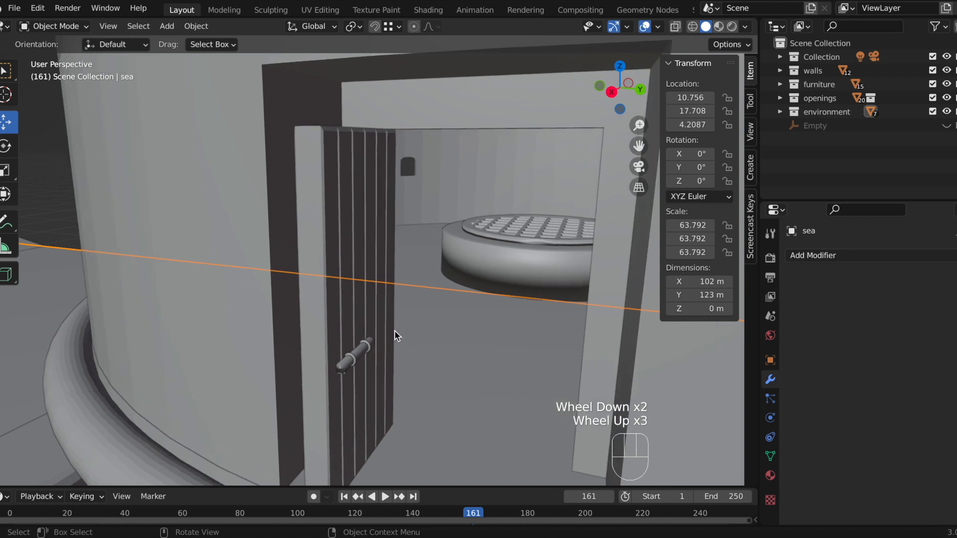
scroll(438, 169, "down", 2)
left_click(465, 104)
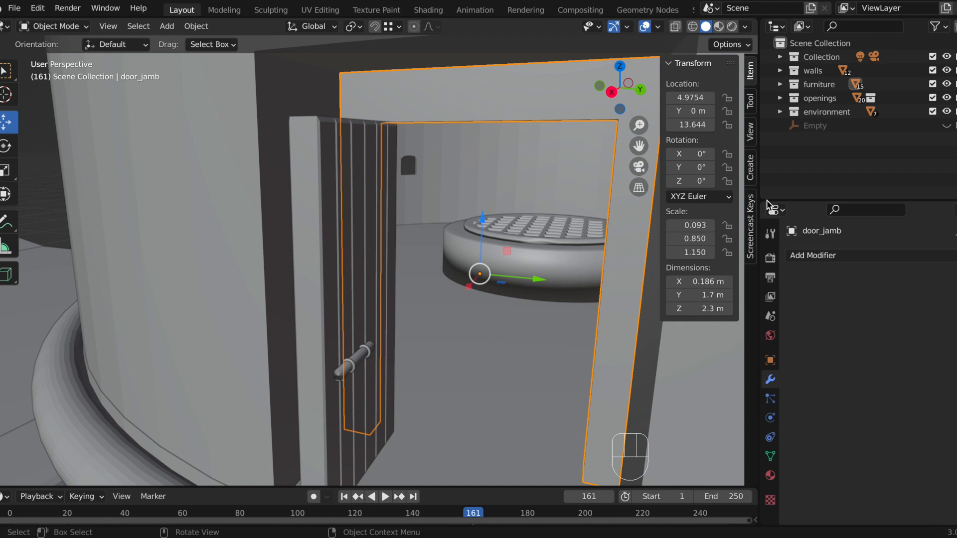
left_click(837, 255)
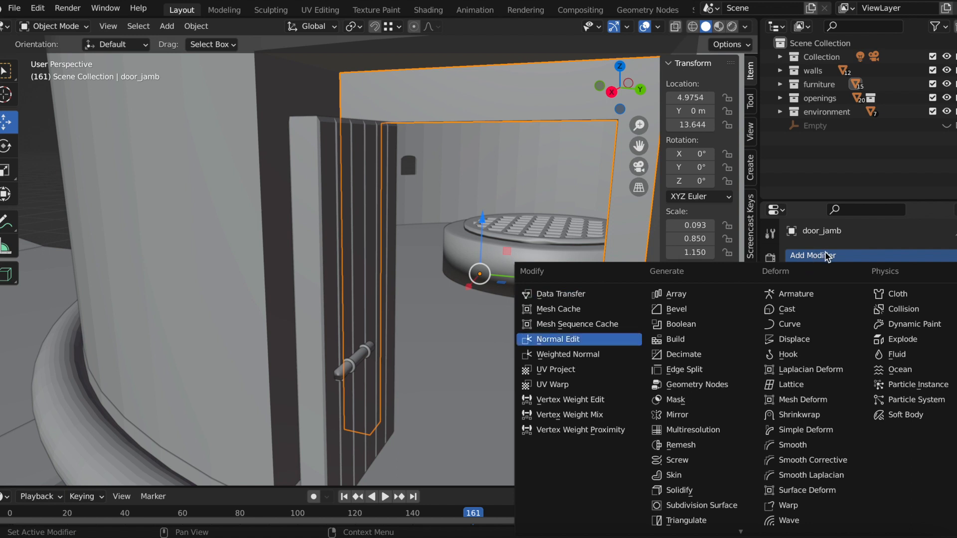
key("Tab")
scroll(533, 198, "down", 2)
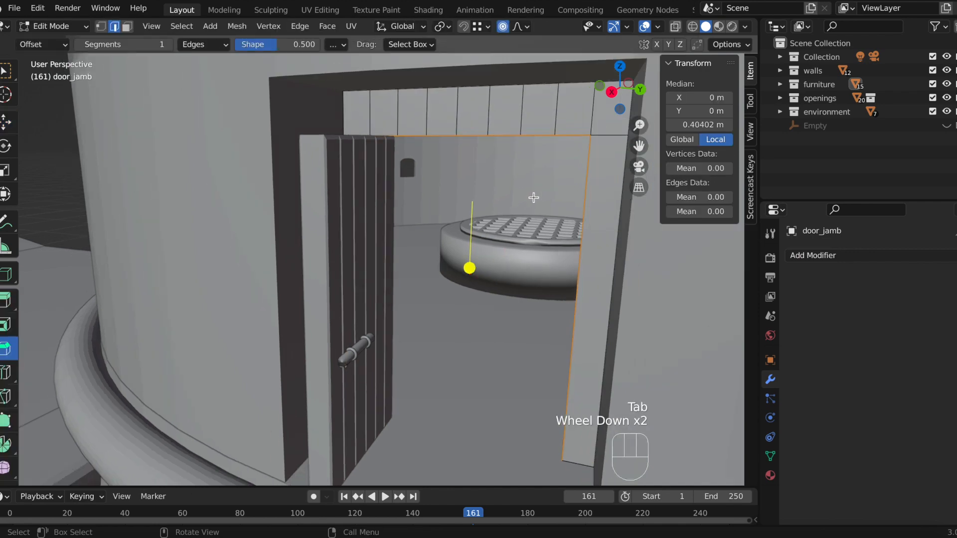
key("Tab")
scroll(534, 196, "down", 4)
scroll(367, 308, "down", 1)
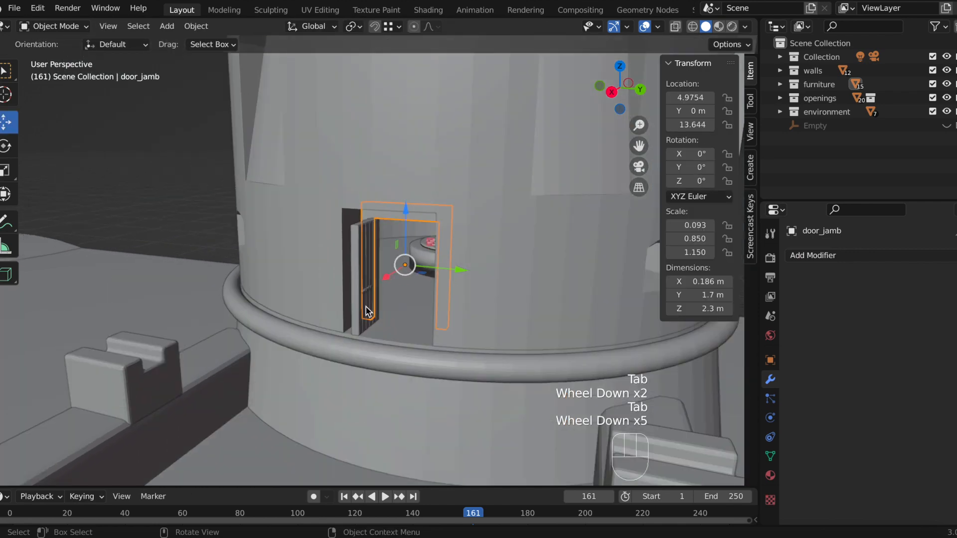
- Select the deco_bridge blocks again and collapse the settings of their Bevel modifier
left_click(90, 373)
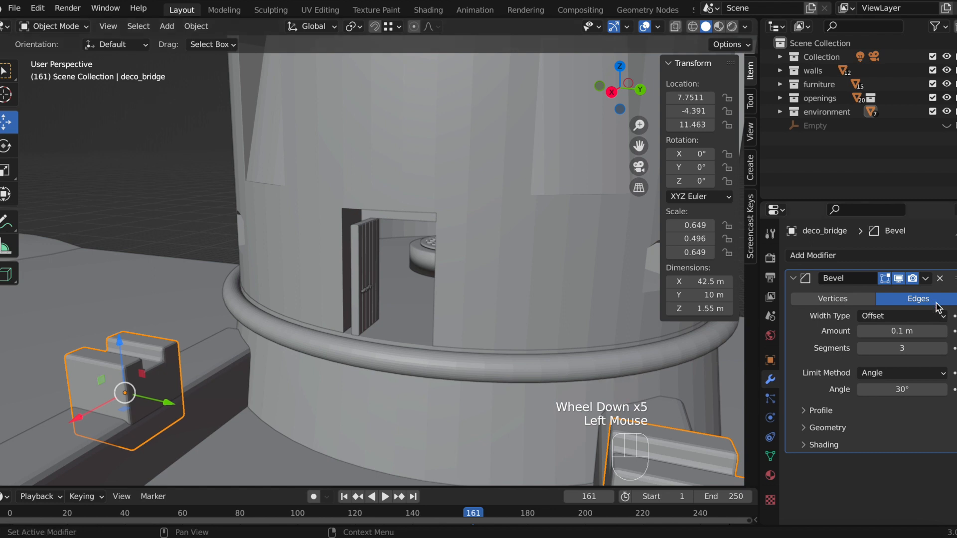
left_click(926, 279)
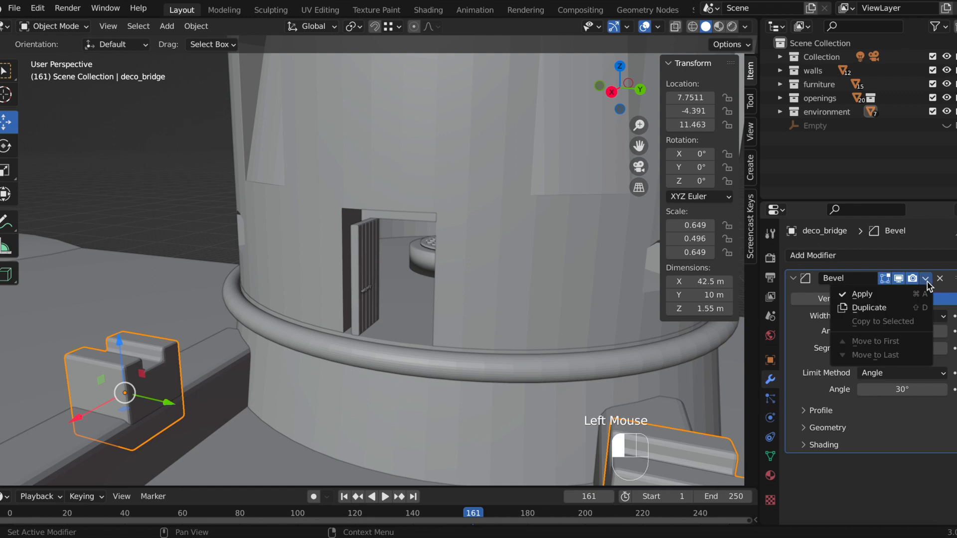
left_click(793, 278)
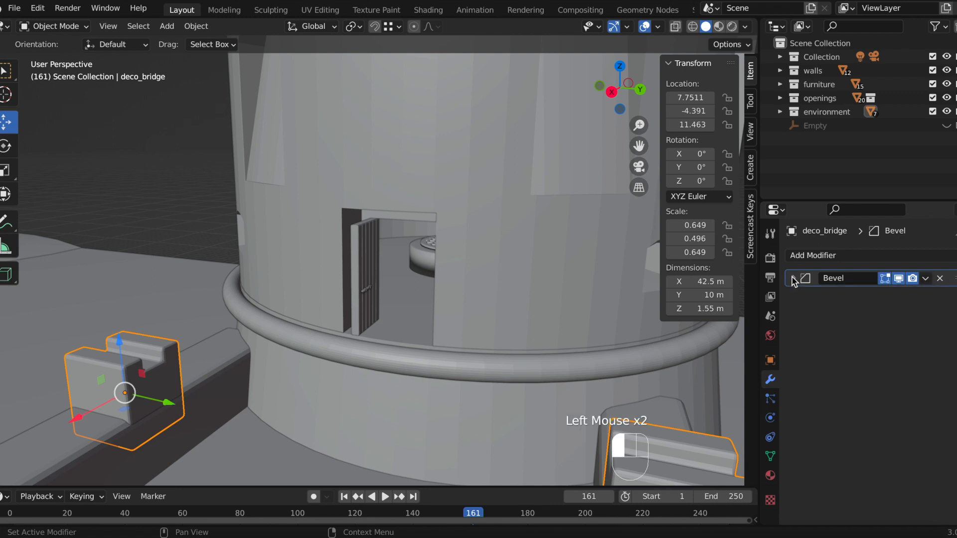
- Add a Bevel modifier to the door jamb of the tower's entrance
scroll(475, 229, "up", 3)
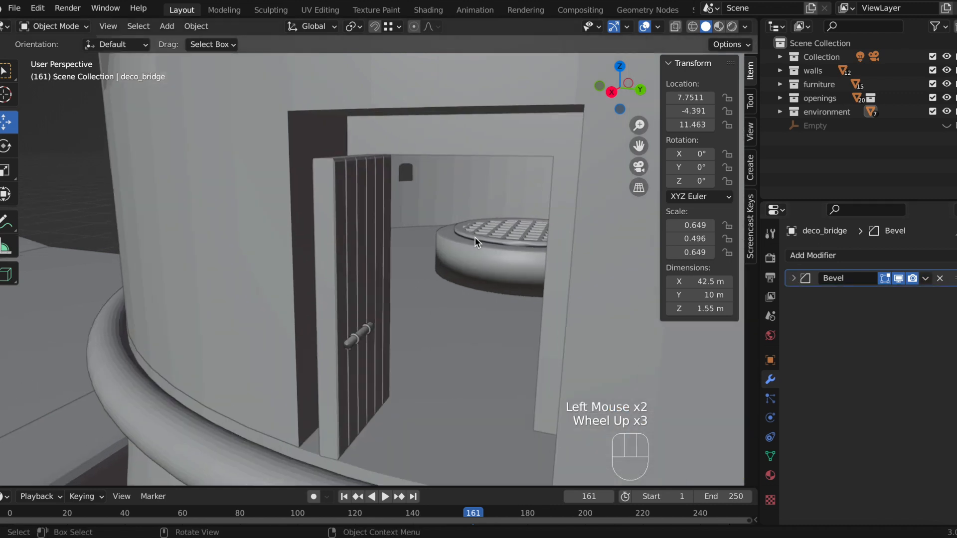
left_click(501, 130)
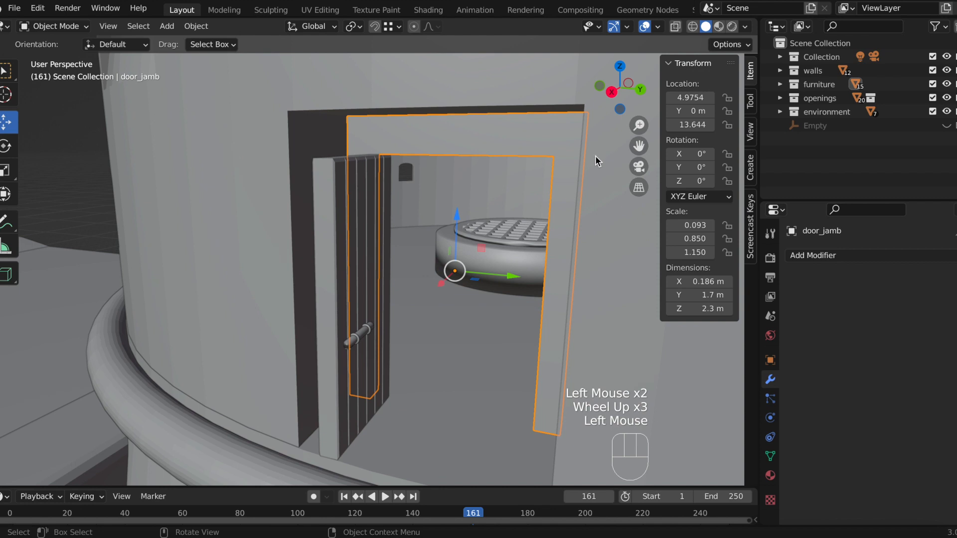
left_click(813, 255)
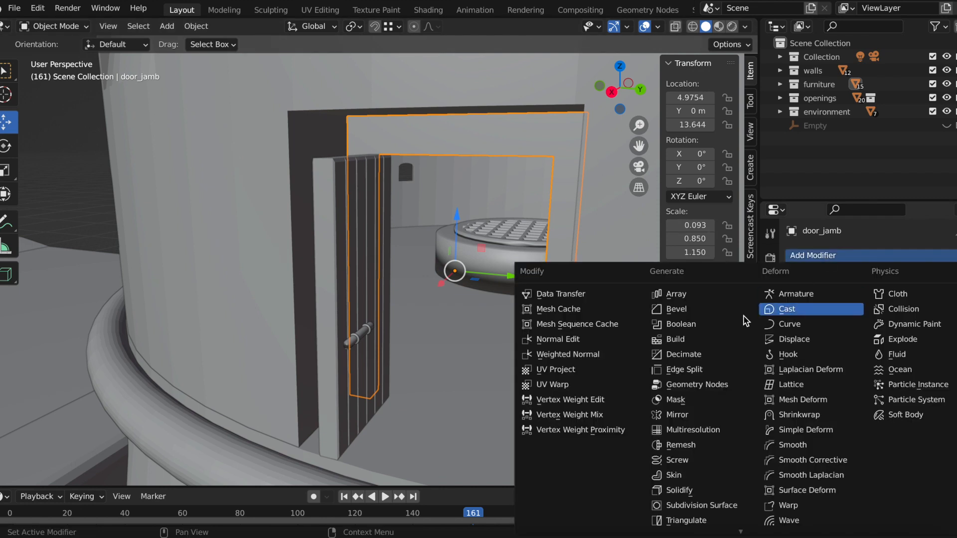
left_click(696, 314)
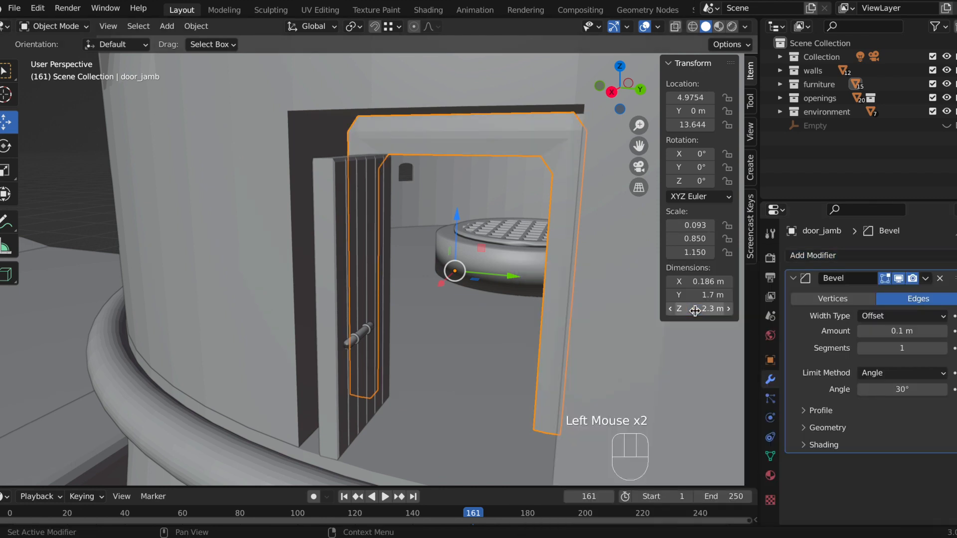
- Switch the door jamb's Bevel modifier to the Percent width type and set the width to about 5.34%
left_click(872, 319)
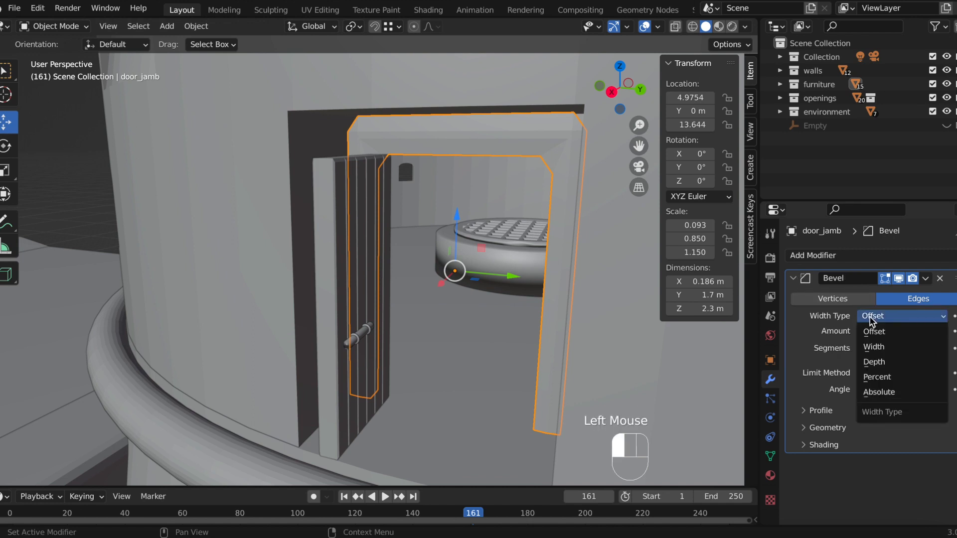
left_click(892, 382)
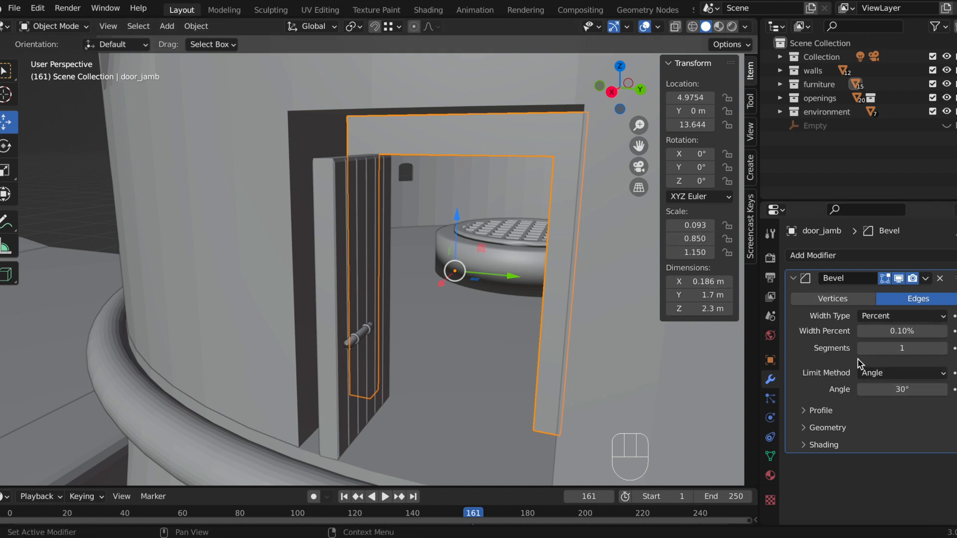
mouse_move(859, 336)
left_mouse_down()
mouse_move(953, 336)
mouse_move(858, 336)
mouse_move(869, 336)
left_mouse_up()
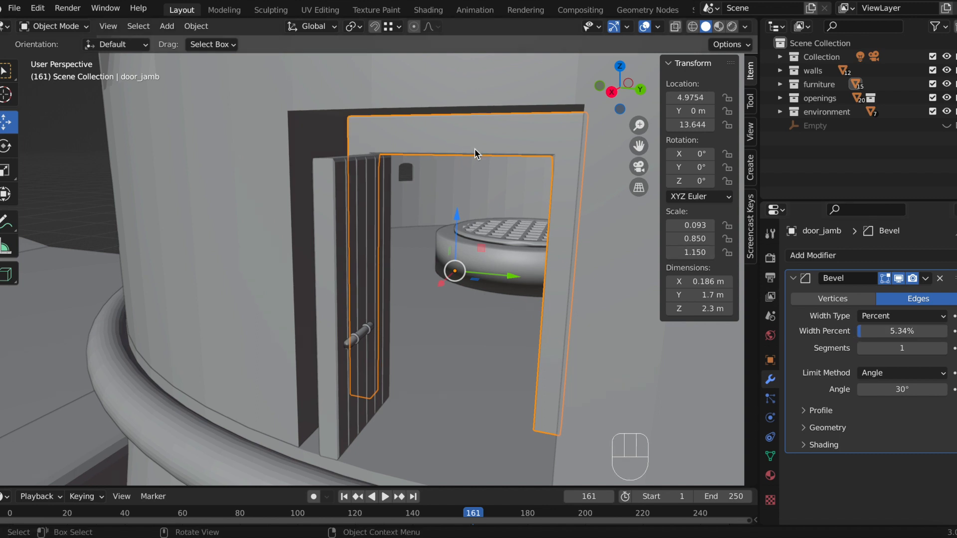
- Deselect the door jamb and examine its bevelled edges and the surrounding wall opening from several angles
scroll(500, 162, "up", 3)
scroll(504, 164, "up", 2)
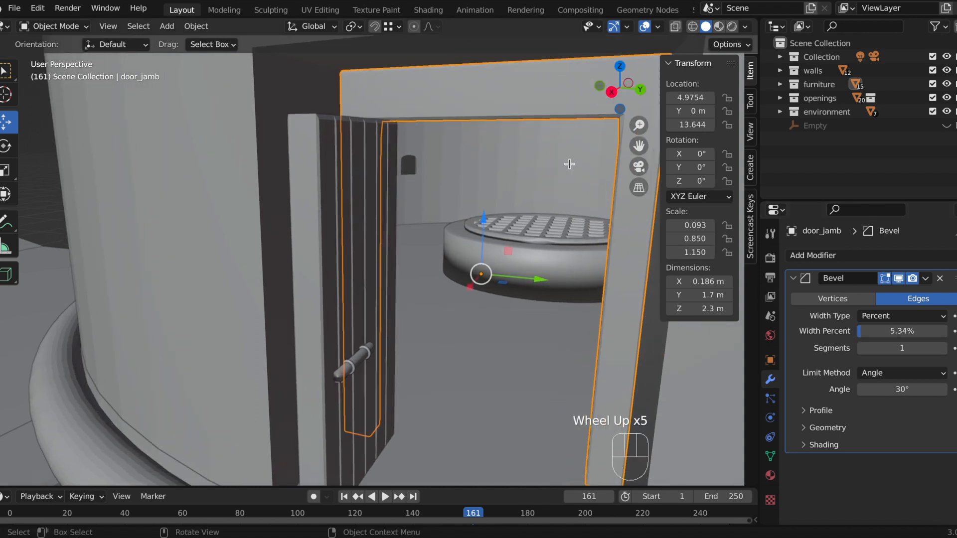
key("Tab")
key("Tab")
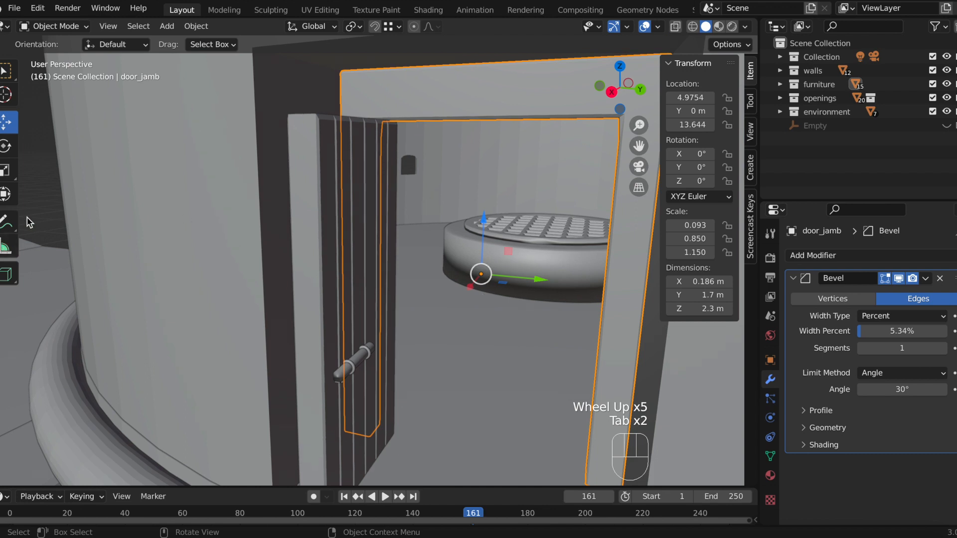
left_click(115, 224)
middle_click_drag(606, 121, 576, 218)
scroll(488, 231, "down", 2)
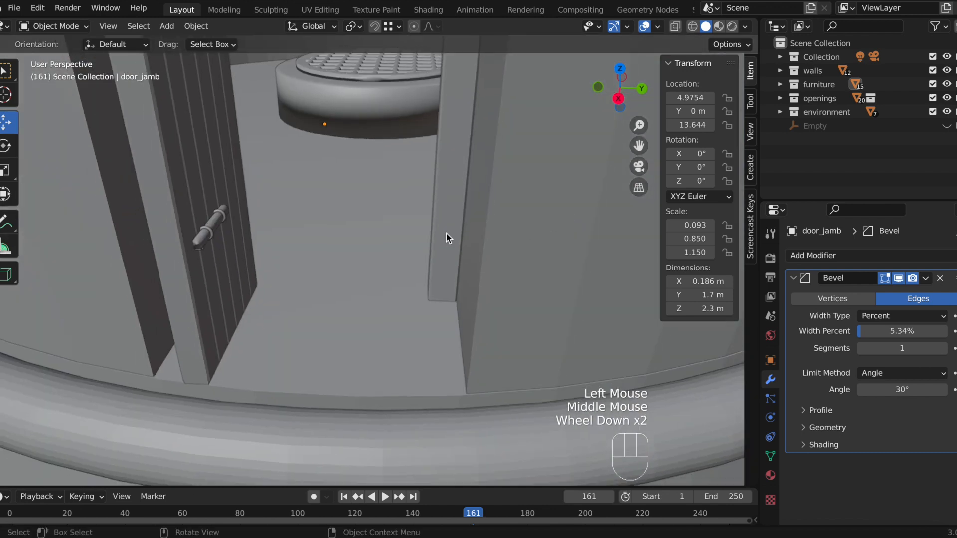
scroll(447, 232, "down", 4)
left_click_drag(638, 145, 683, 235)
middle_click_drag(434, 97, 439, 55)
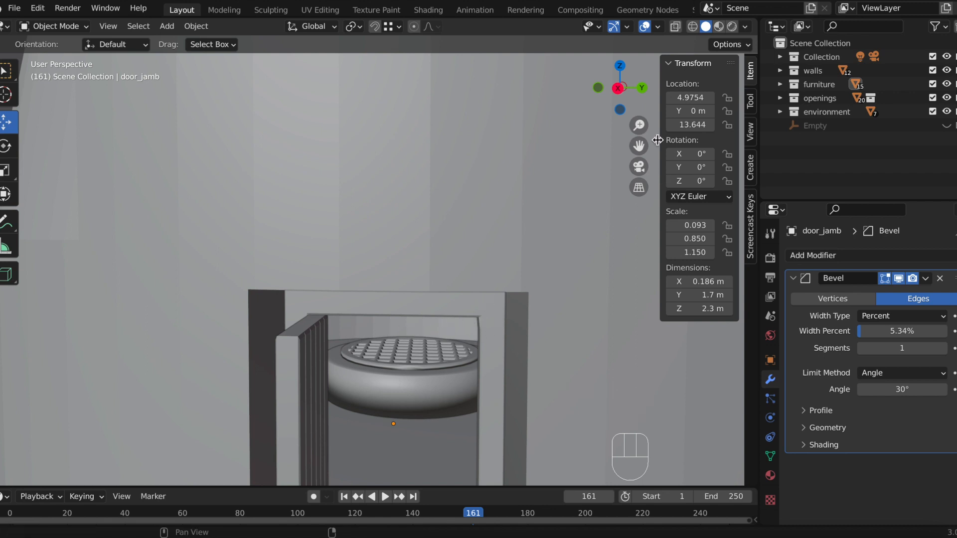
left_click_drag(638, 146, 622, 10)
scroll(431, 248, "up", 2)
scroll(432, 247, "up", 1)
middle_click_drag(473, 189, 518, 180)
scroll(220, 220, "down", 1)
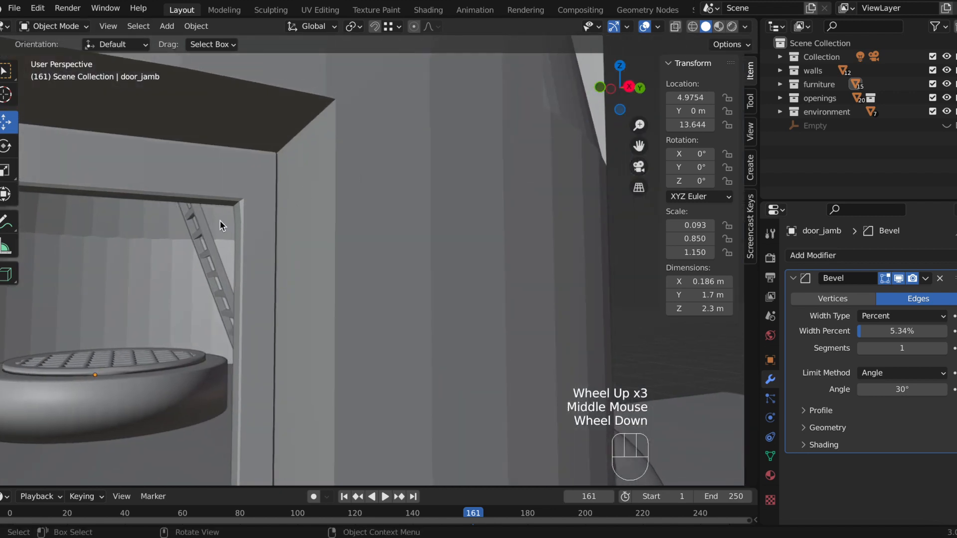
scroll(238, 231, "down", 2)
scroll(249, 233, "down", 1)
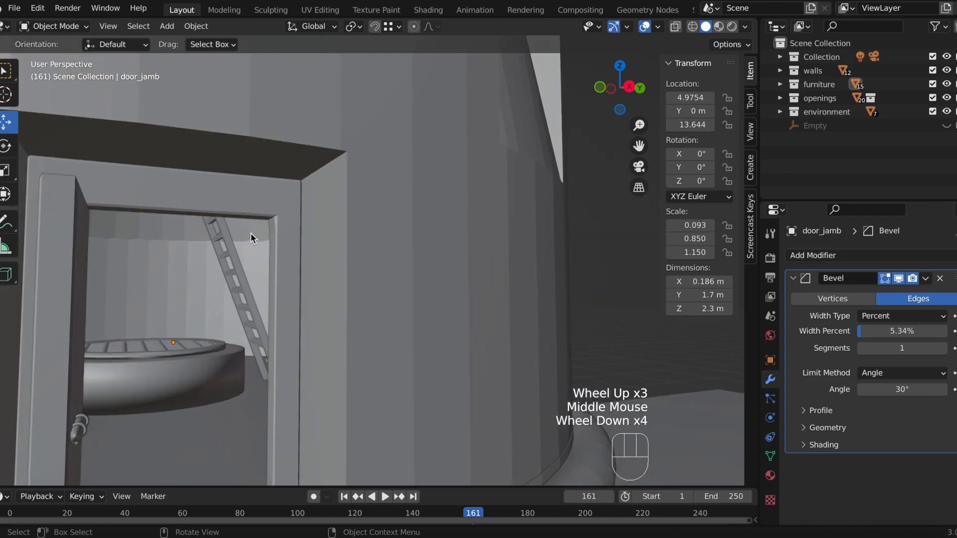
middle_click_drag(317, 213, 217, 246)
scroll(413, 248, "down", 2)
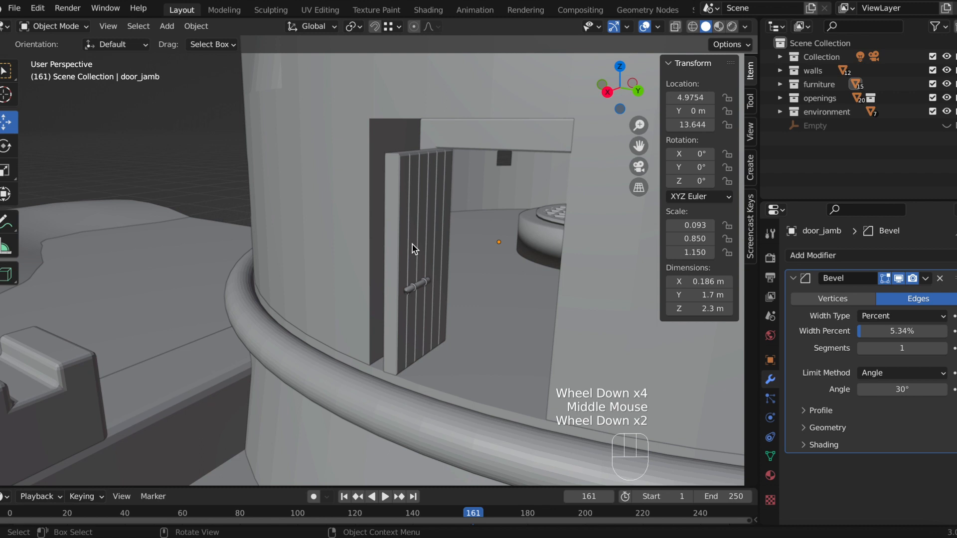
middle_click_drag(480, 143, 414, 147)
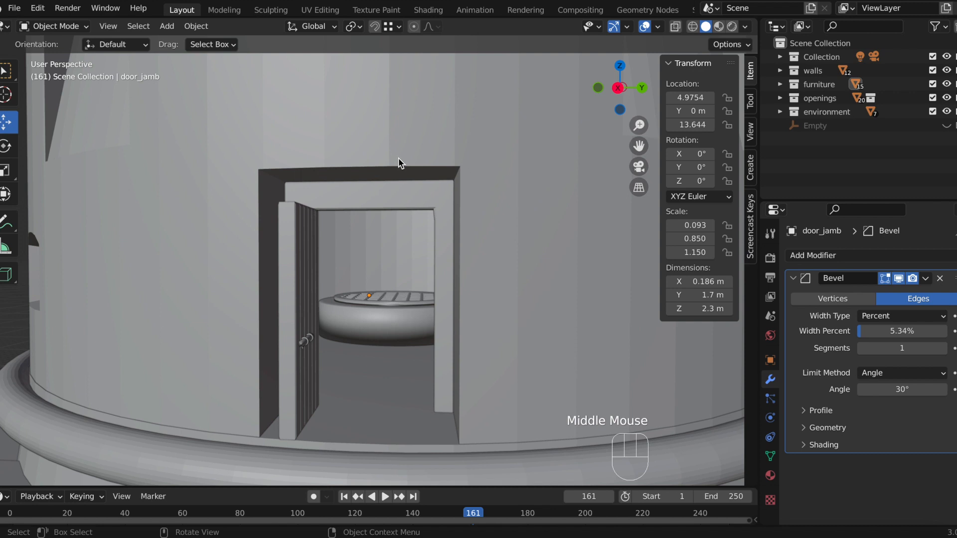
- Bevel the outer top and side edges of the entrance opening in the 1_floor wall, about 0.0046 m wide with 3 segments, and save the file
left_click(399, 163)
key("Tab")
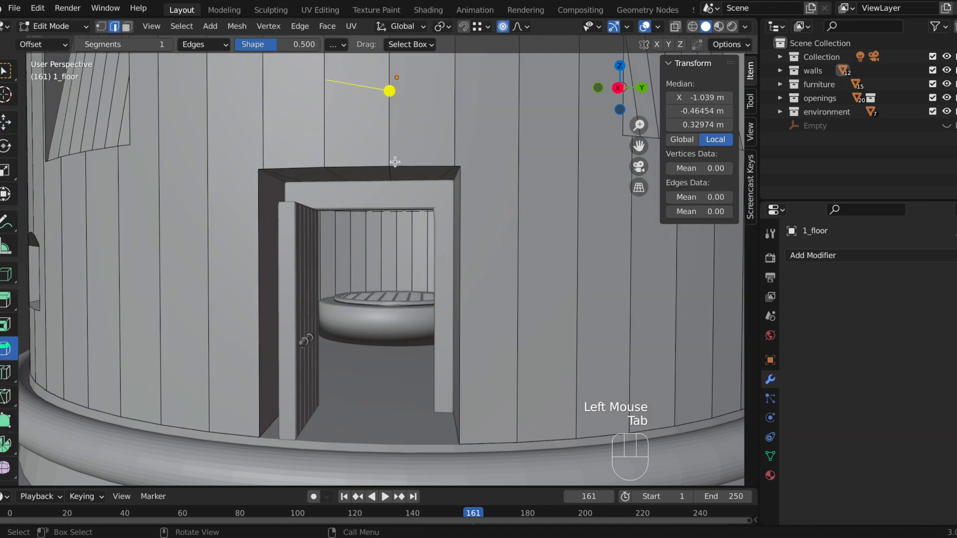
left_click(309, 168)
scroll(311, 169, "up", 2)
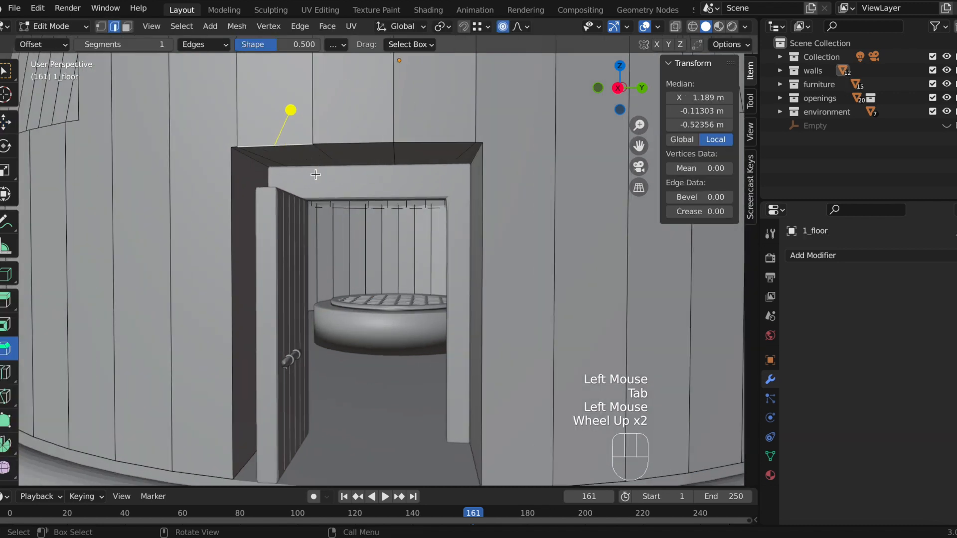
left_click(418, 139, "shift")
left_click(461, 143, "shift")
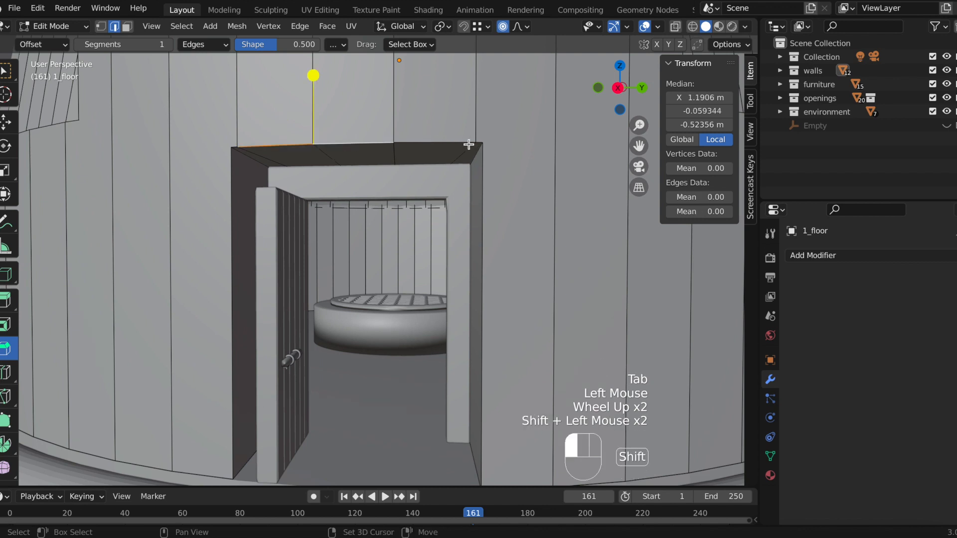
left_click(479, 165, "shift")
left_click(482, 166, "shift")
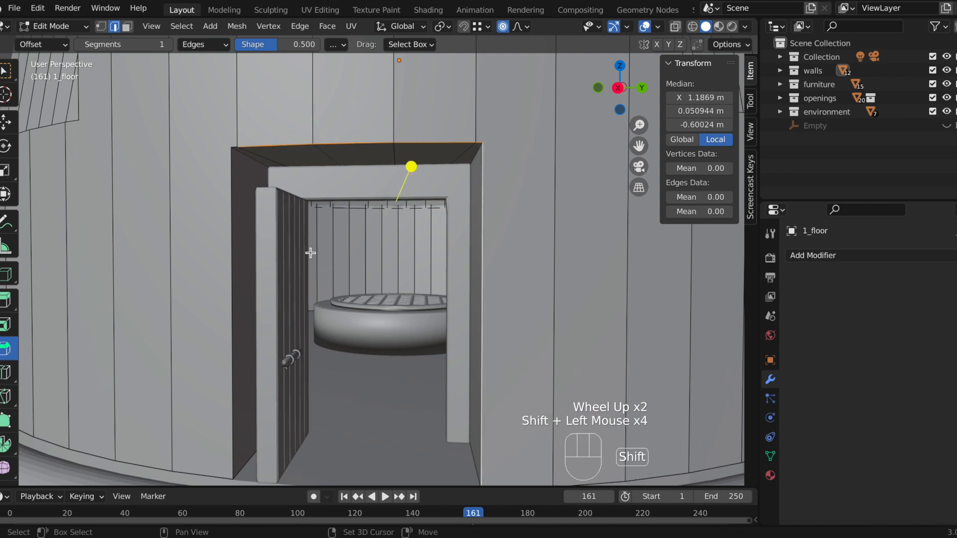
left_click(232, 373, "shift")
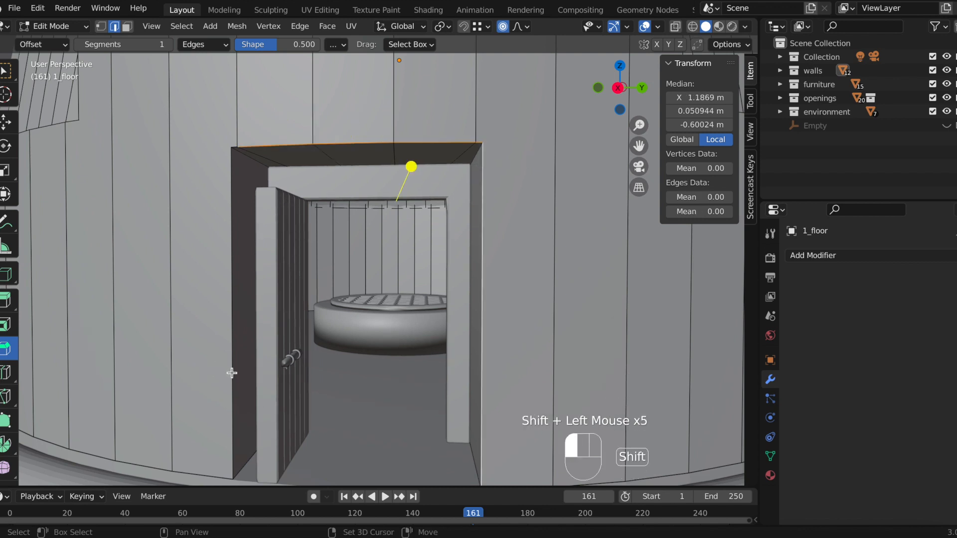
left_click(233, 146, "shift")
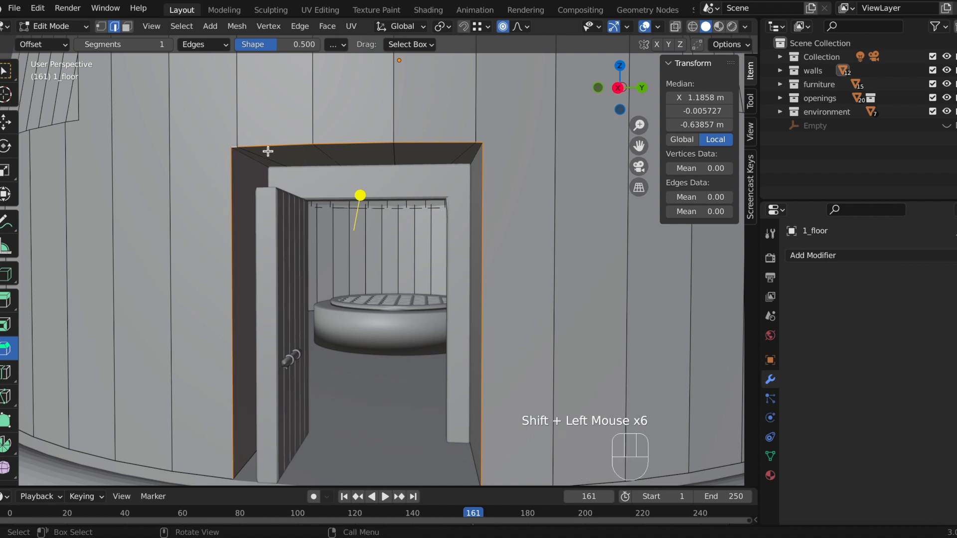
scroll(226, 108, "up", 2)
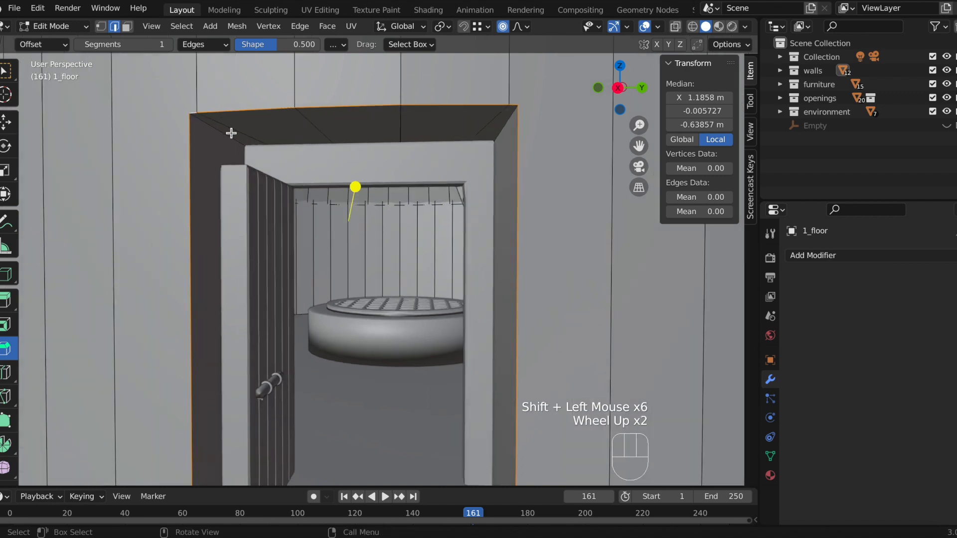
key("ctrl+b")
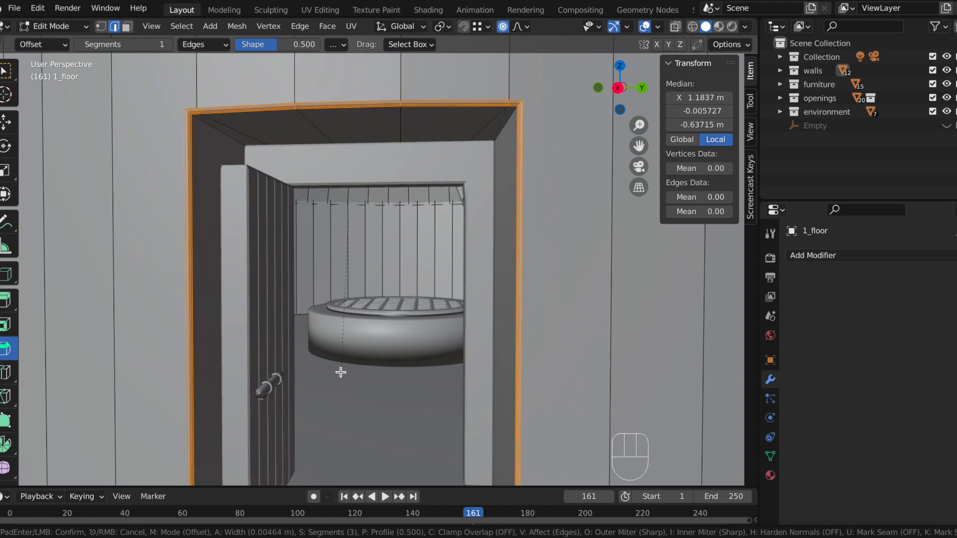
left_click(341, 371)
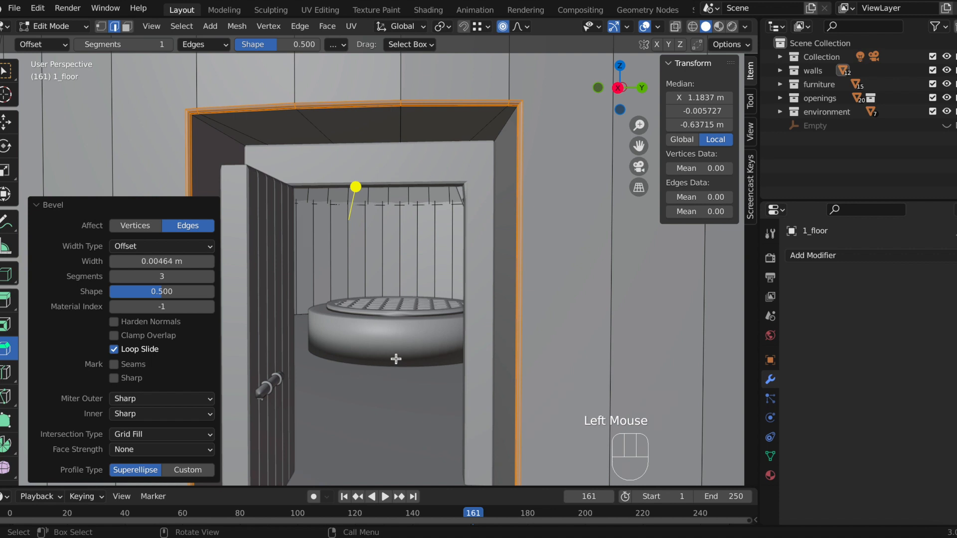
key("Tab")
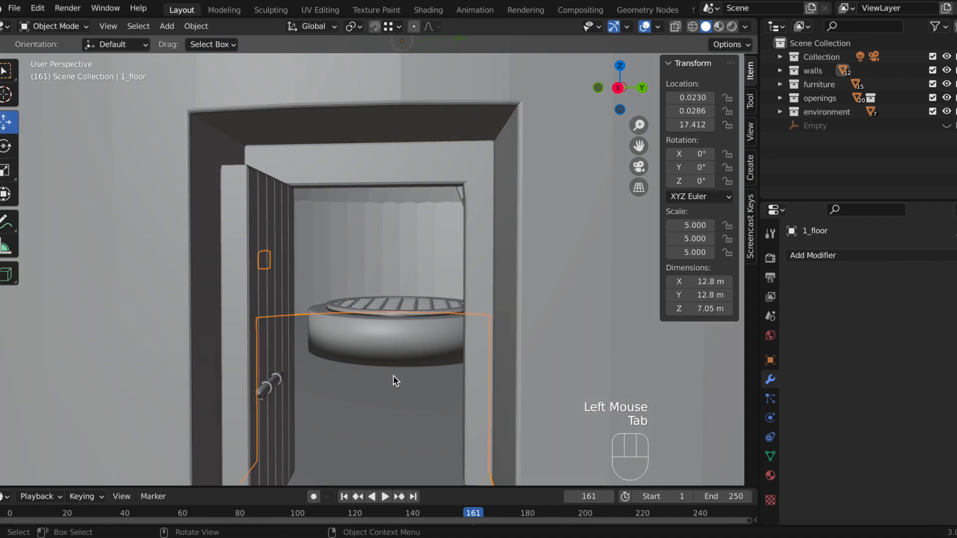
scroll(394, 376, "down", 4)
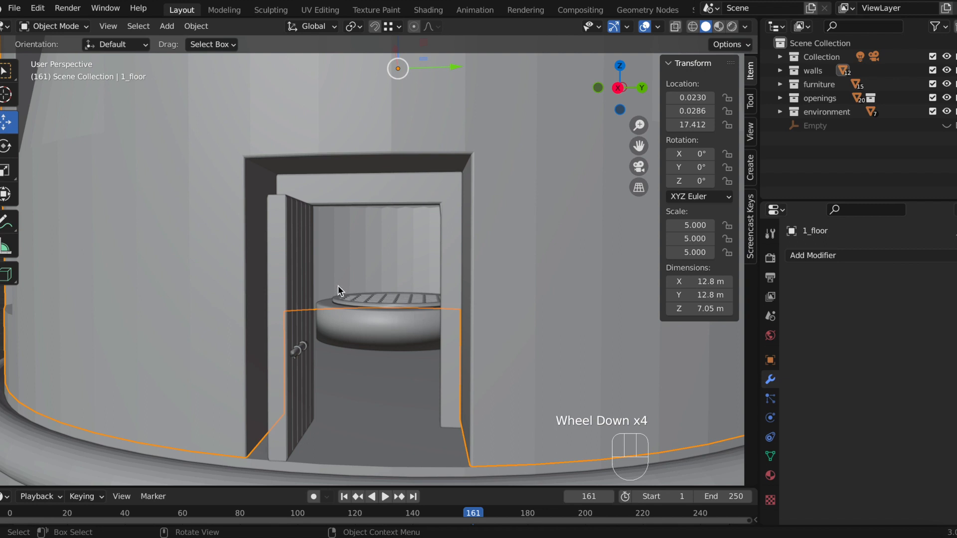
key("super+s")
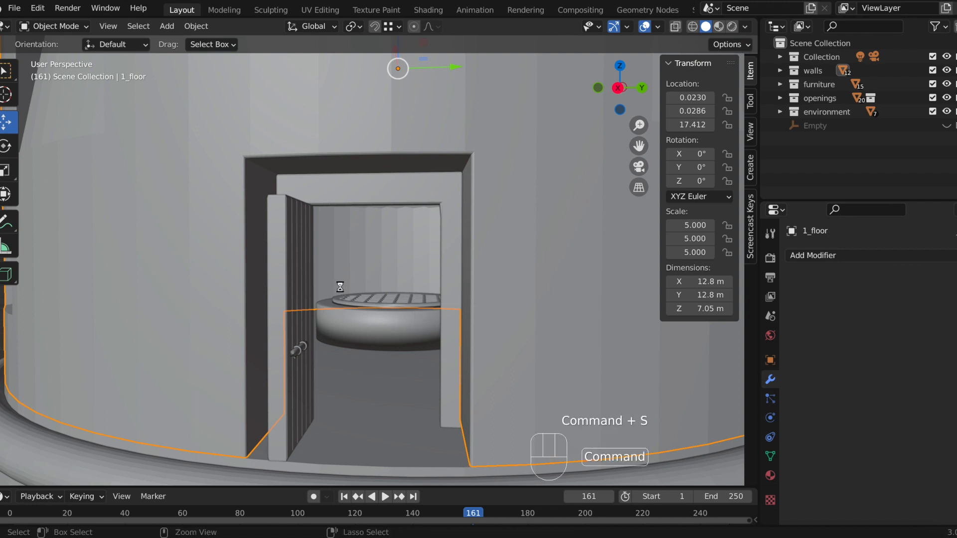
- Bevel the full outer edge loop of the arched window opening beside the entrance in 1_floor, about 0.0018 m wide with 3 segments
scroll(339, 286, "down", 5)
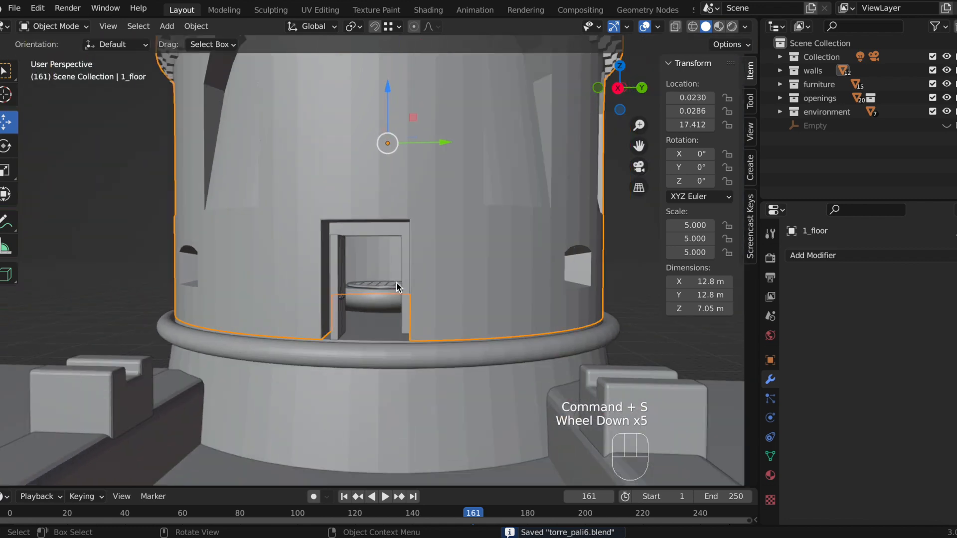
middle_click_drag(433, 233, 385, 241)
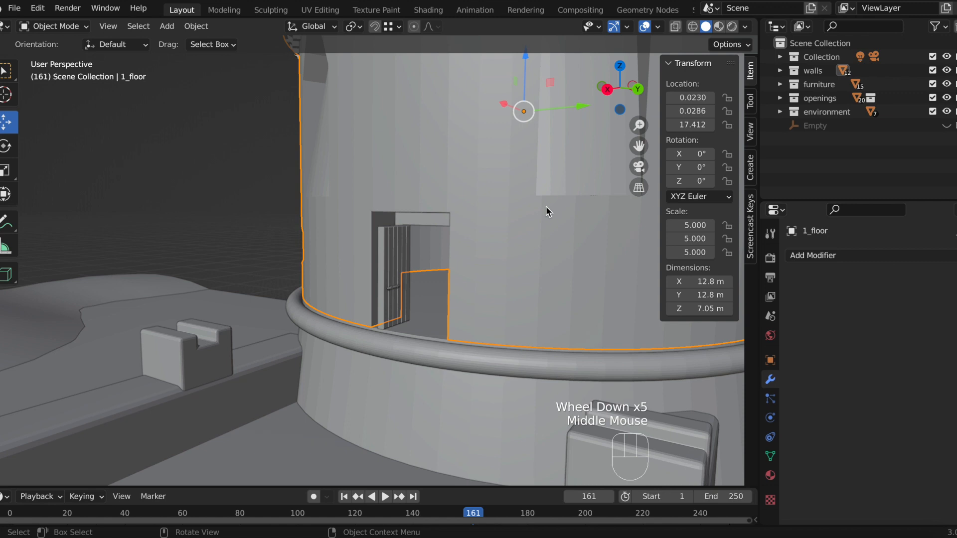
left_click_drag(638, 145, 525, 190)
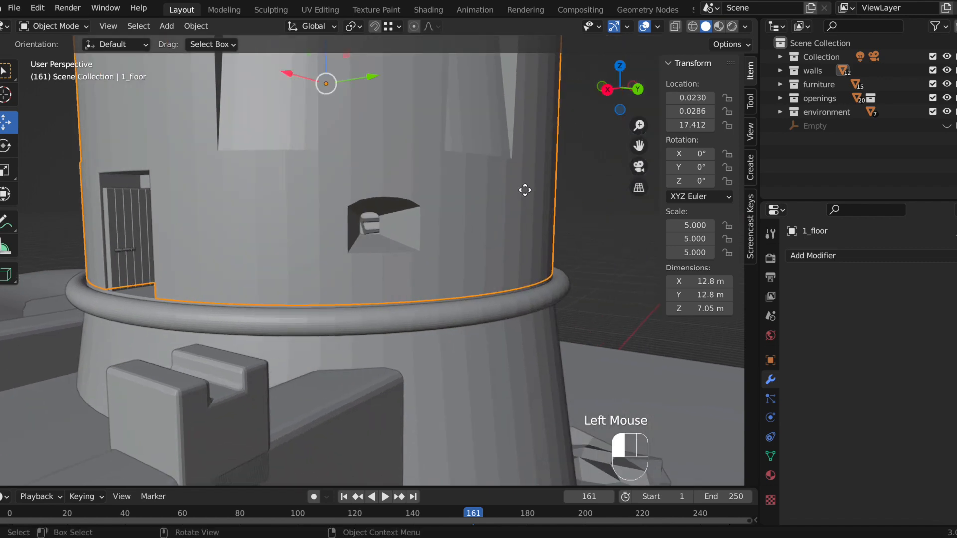
middle_click_drag(472, 197, 424, 208)
scroll(423, 208, "up", 3)
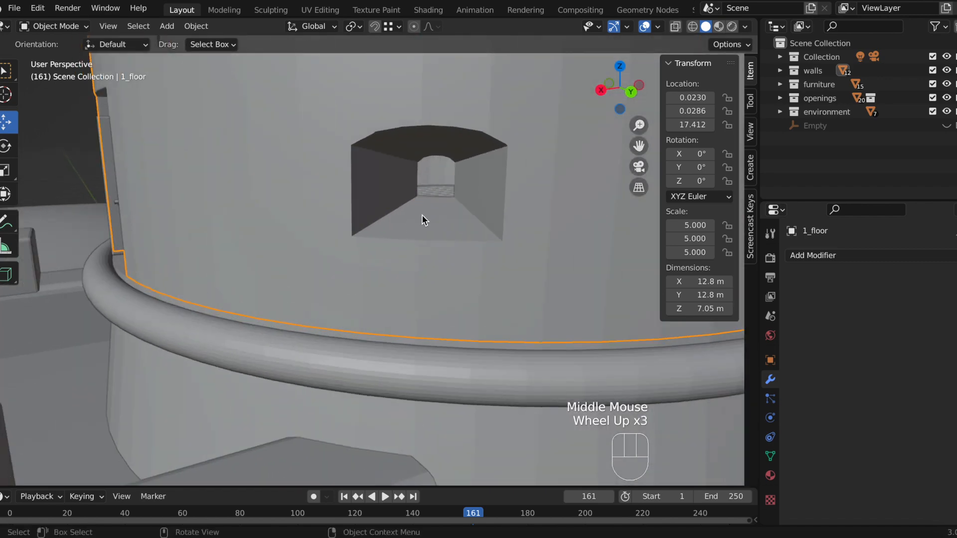
left_click(424, 219)
left_click(532, 137)
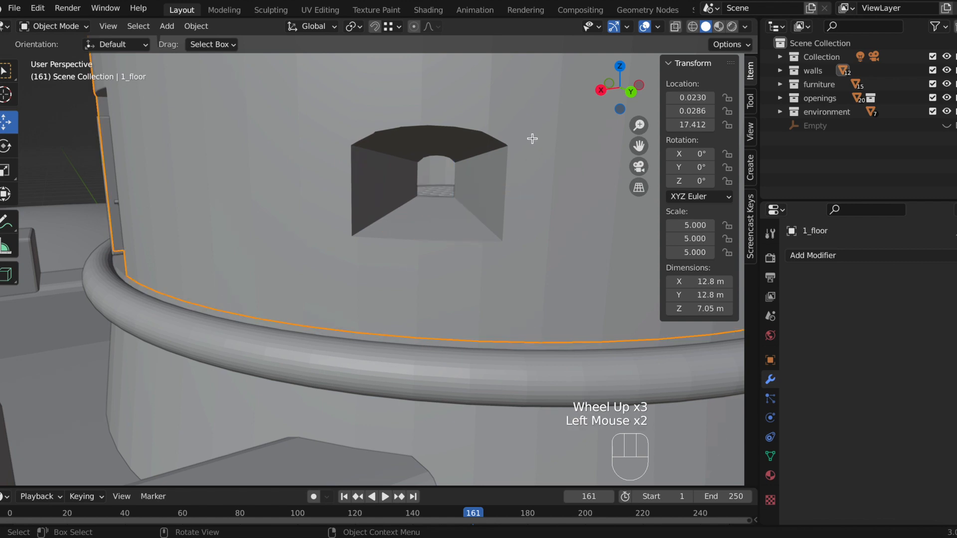
key("Tab")
left_click(356, 146)
scroll(379, 134, "up", 1)
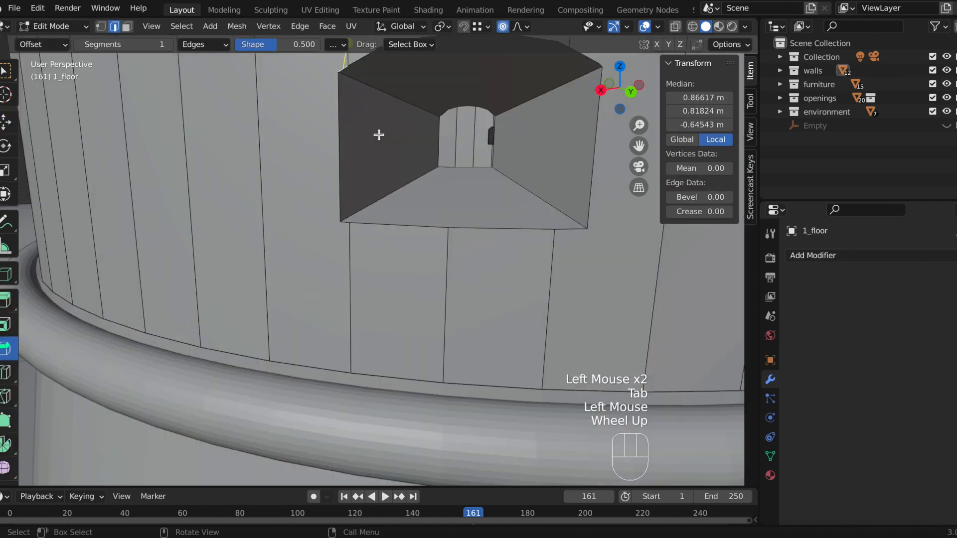
scroll(453, 129, "down", 2)
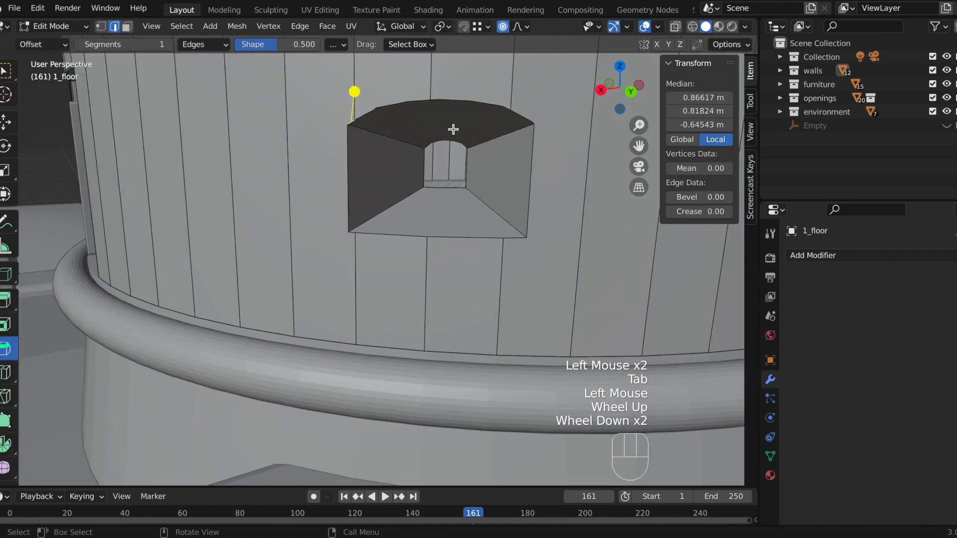
left_click(531, 122, "super")
left_click(527, 240, "super")
left_click(355, 233, "super")
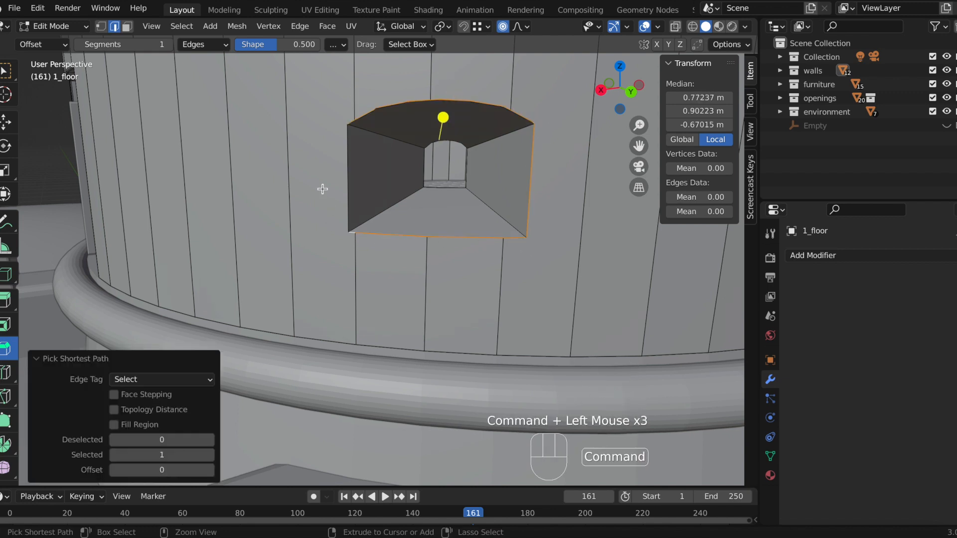
left_click(346, 144, "super")
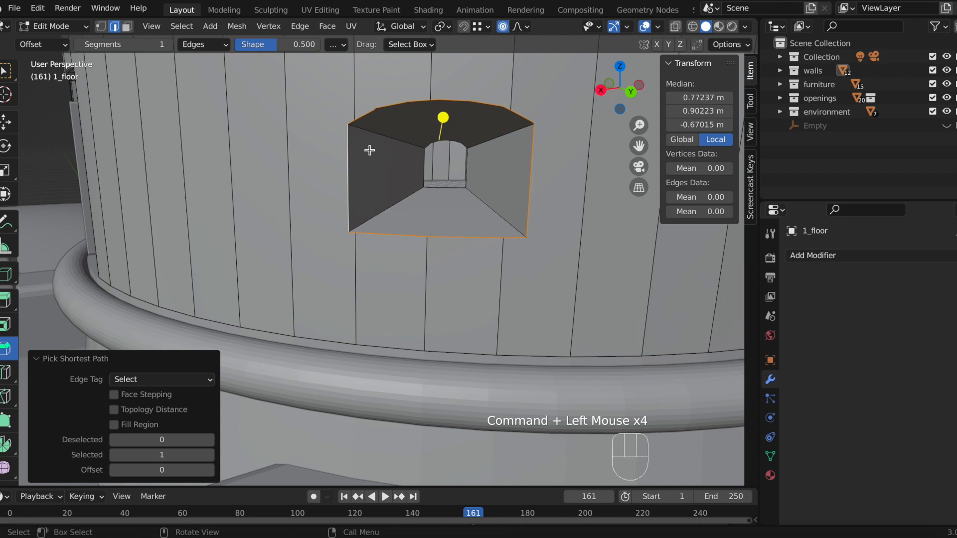
key("ctrl+b")
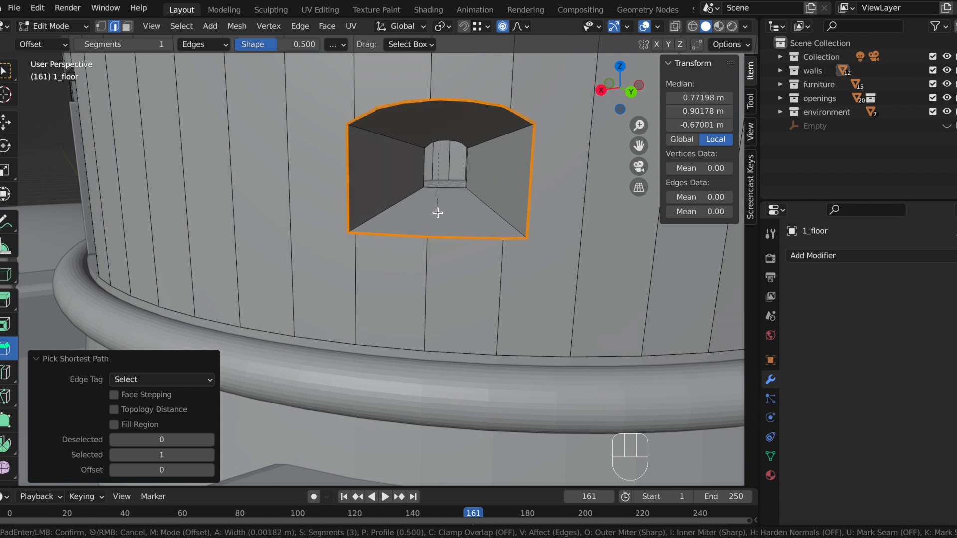
left_click(437, 213)
key("Tab")
scroll(480, 216, "up", 1)
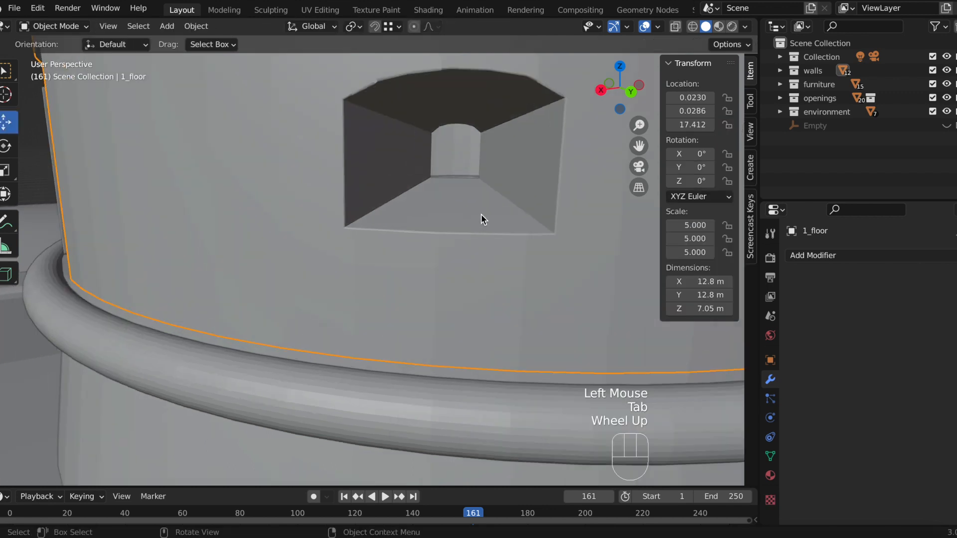
mouse_move(488, 211)
middle_mouse_down()
mouse_move(533, 182)
mouse_move(562, 180)
mouse_move(501, 208)
middle_mouse_up()
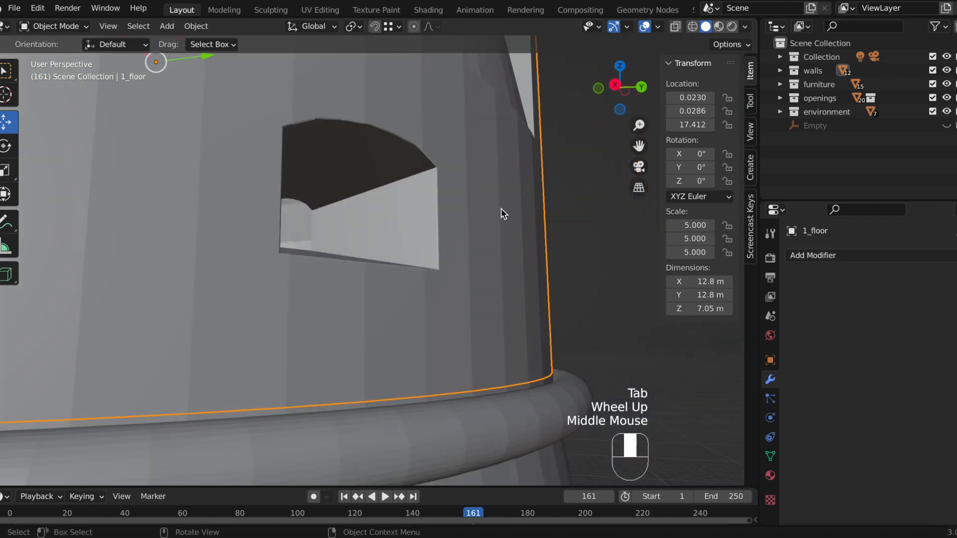
- Bevel the full outer edge loop of the next arched window opening in the 1_floor wall, about 0.0013 m wide with 3 segments
scroll(499, 214, "down", 4)
middle_click_drag(357, 248, 456, 243)
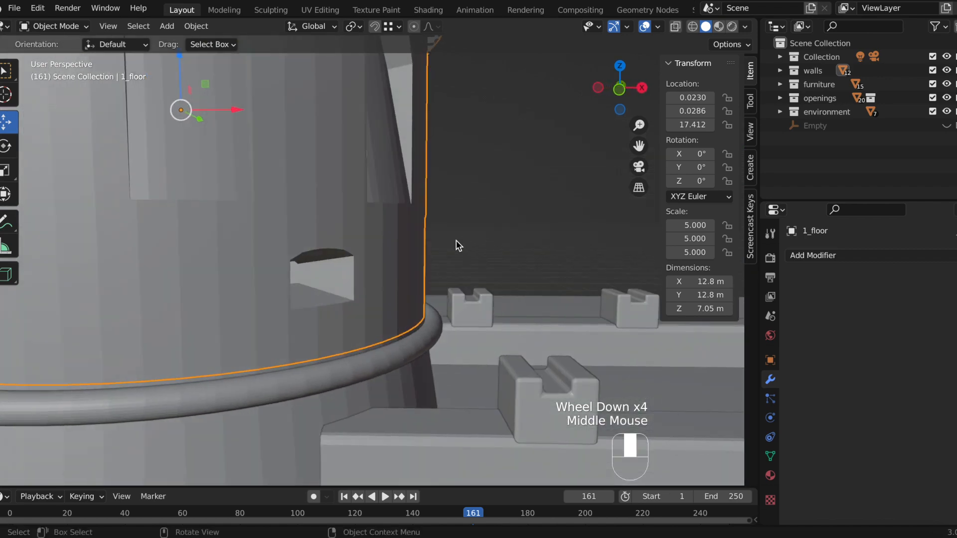
scroll(334, 273, "up", 1)
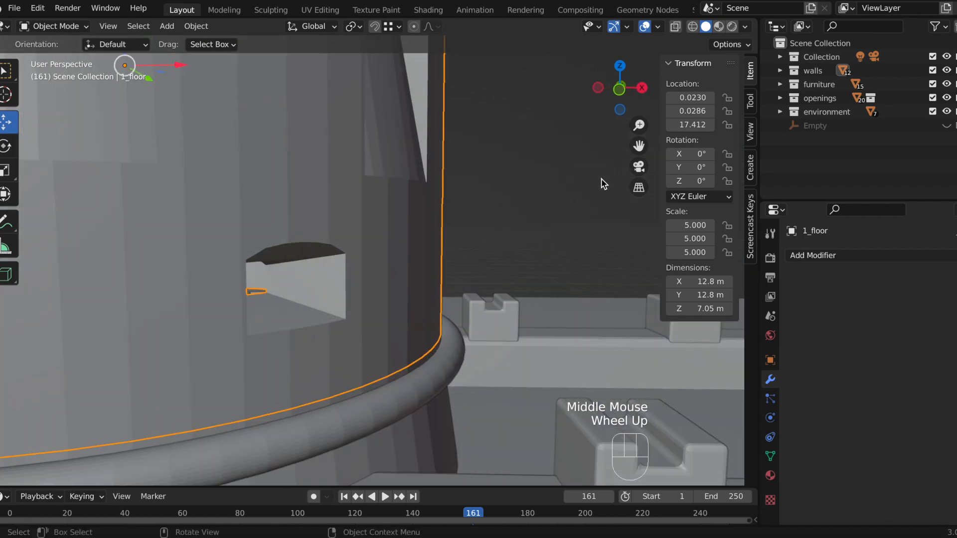
left_click_drag(639, 146, 763, 64)
middle_click_drag(396, 249, 390, 252)
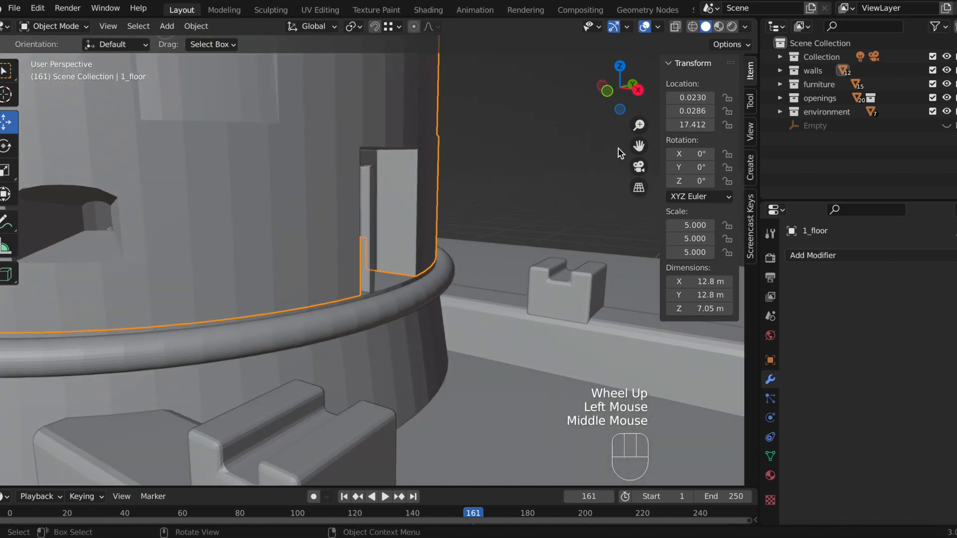
left_click_drag(639, 145, 836, 152)
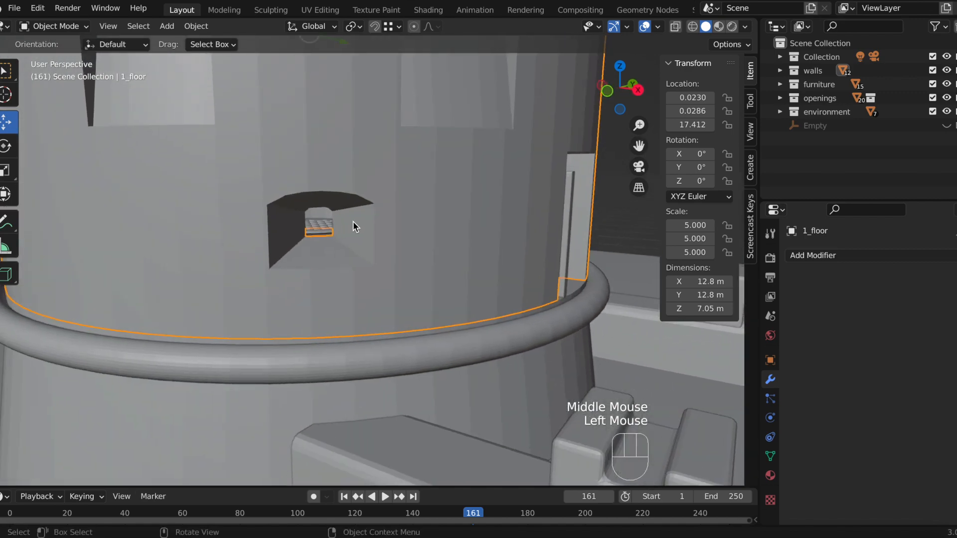
key("Tab")
scroll(316, 210, "up", 3)
scroll(316, 209, "down", 1)
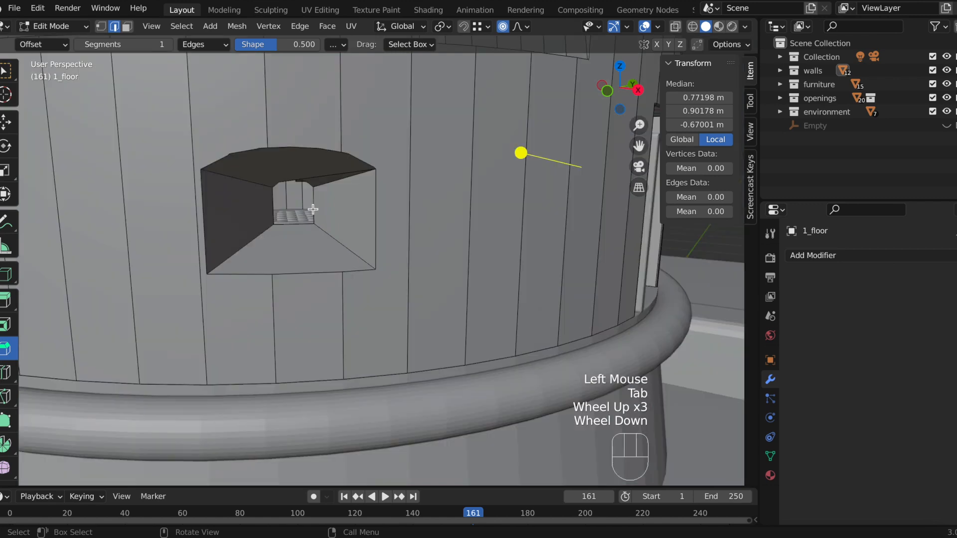
left_click(203, 169)
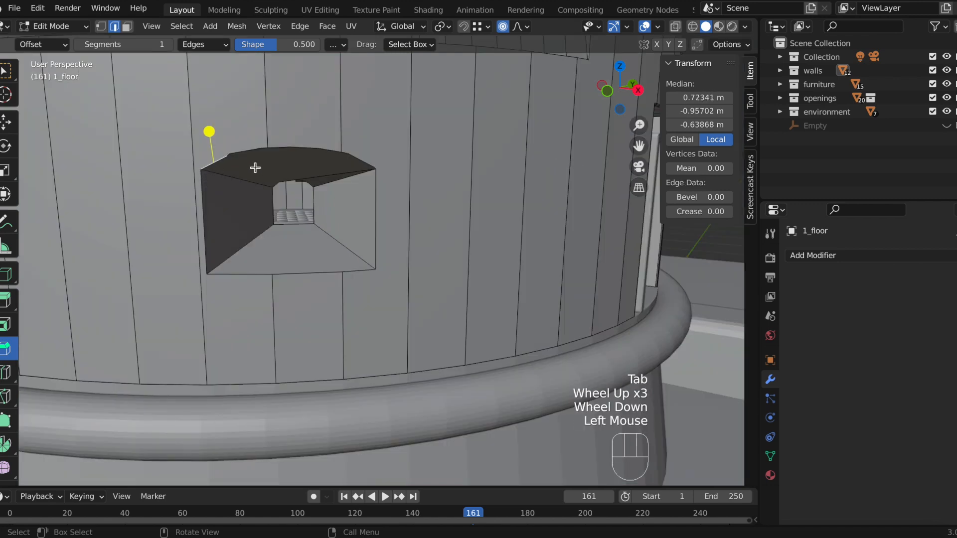
left_click(375, 168, "ctrl")
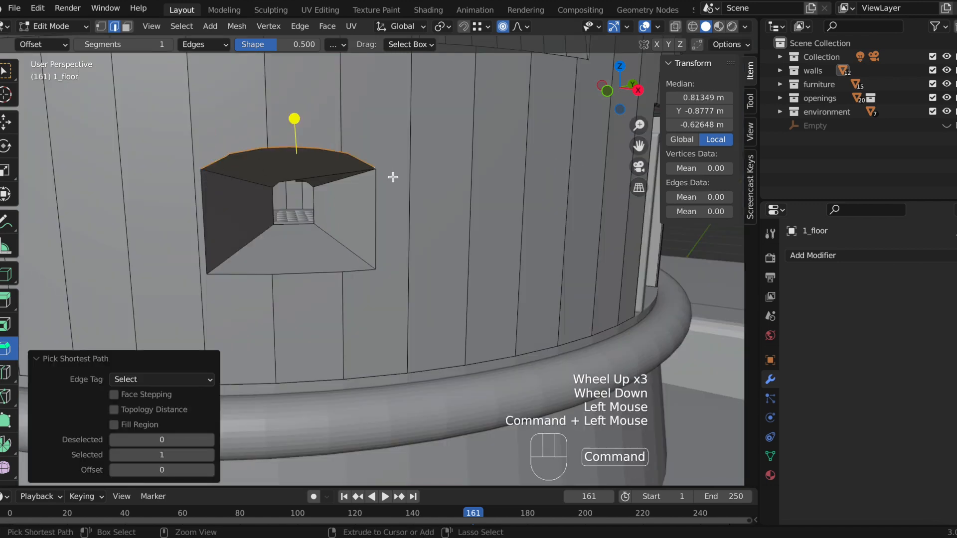
left_click(376, 225, "ctrl")
left_click(215, 274, "ctrl")
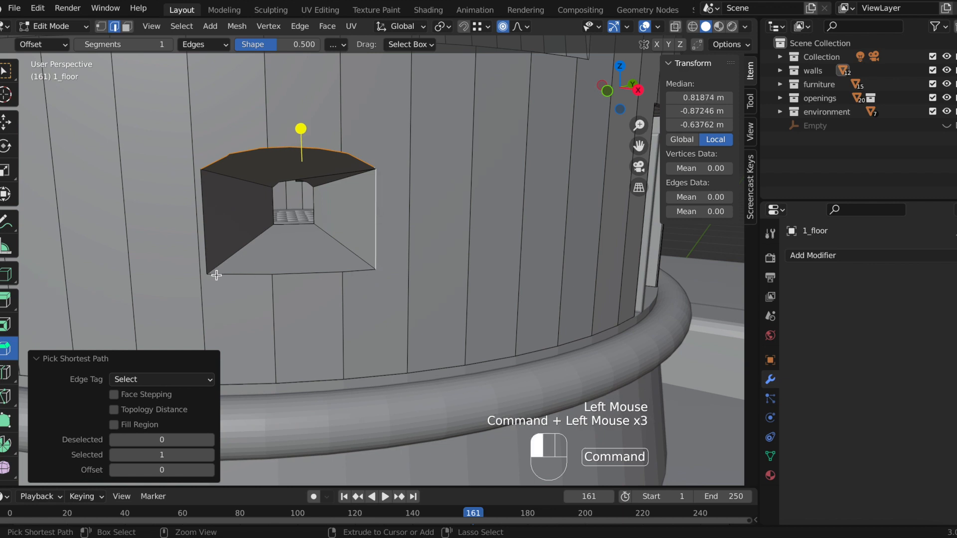
left_click(205, 219, "ctrl")
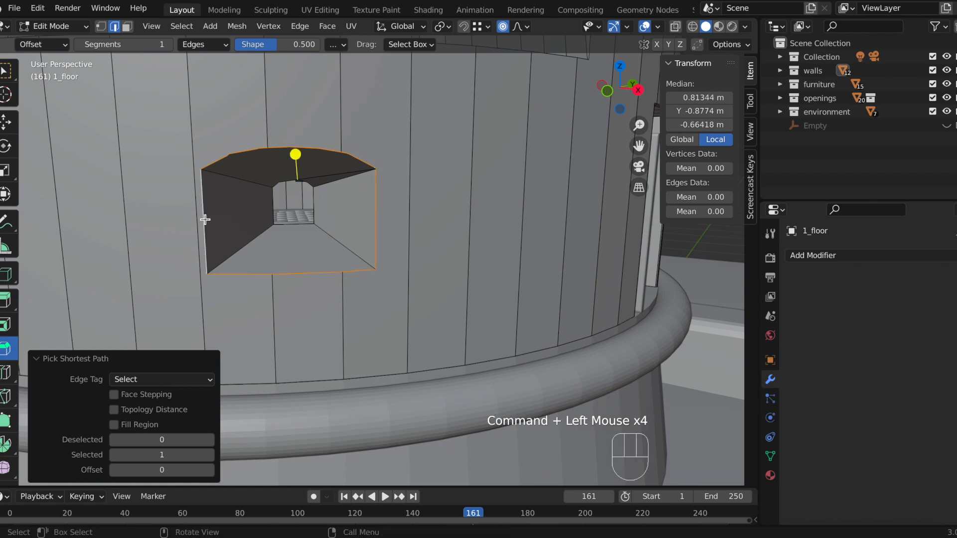
key("ctrl+b")
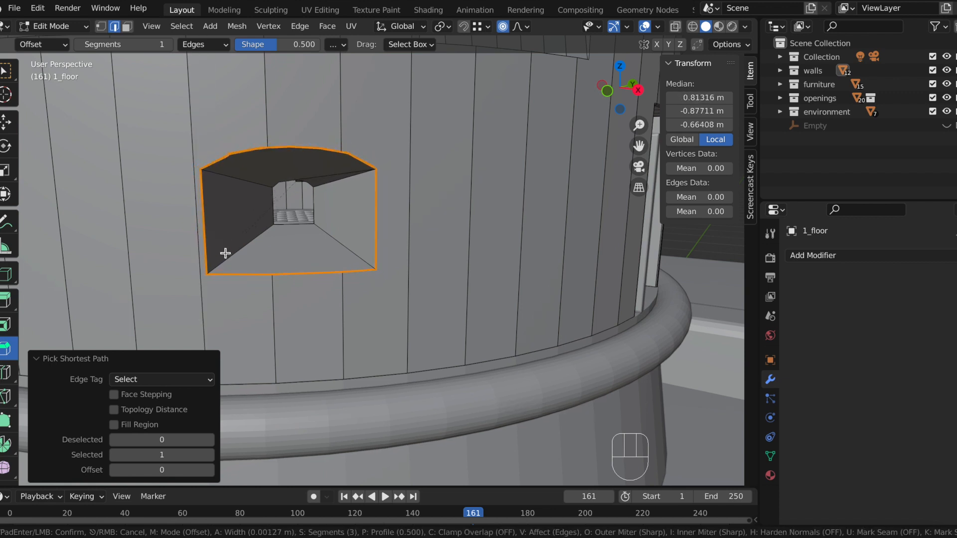
left_click(226, 253)
key("Tab")
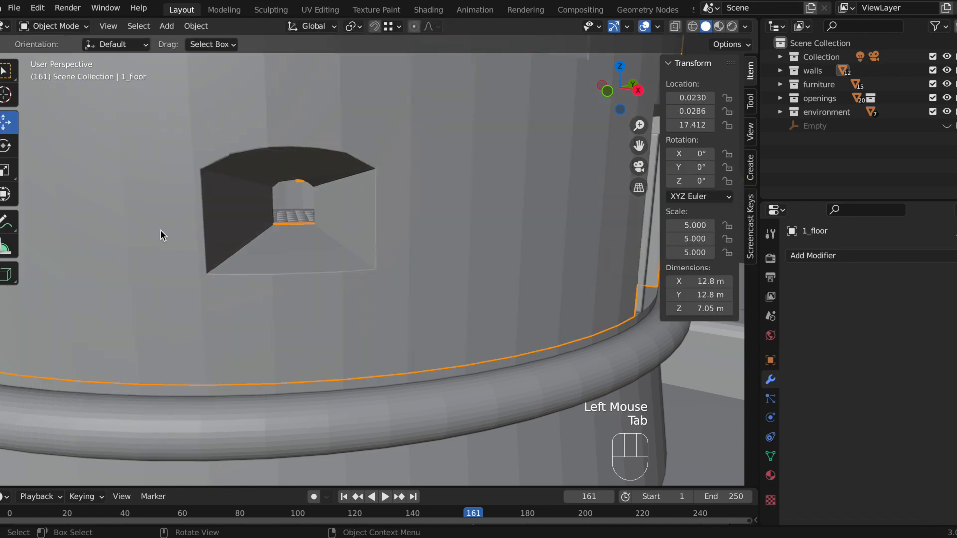
- Bevel the full outer edge loop of the arched 1_floor window opening farther around the tower, about 0.0006 m wide with 3 segments
scroll(161, 230, "down", 2)
middle_click_drag(159, 233, 304, 240)
left_click_drag(639, 146, 264, 53)
middle_click_drag(256, 184, 318, 183)
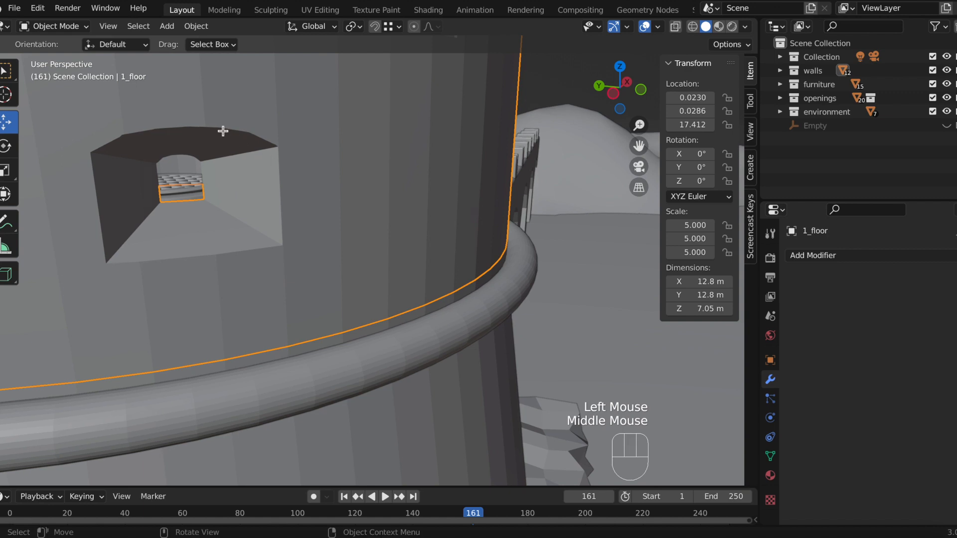
key("Tab")
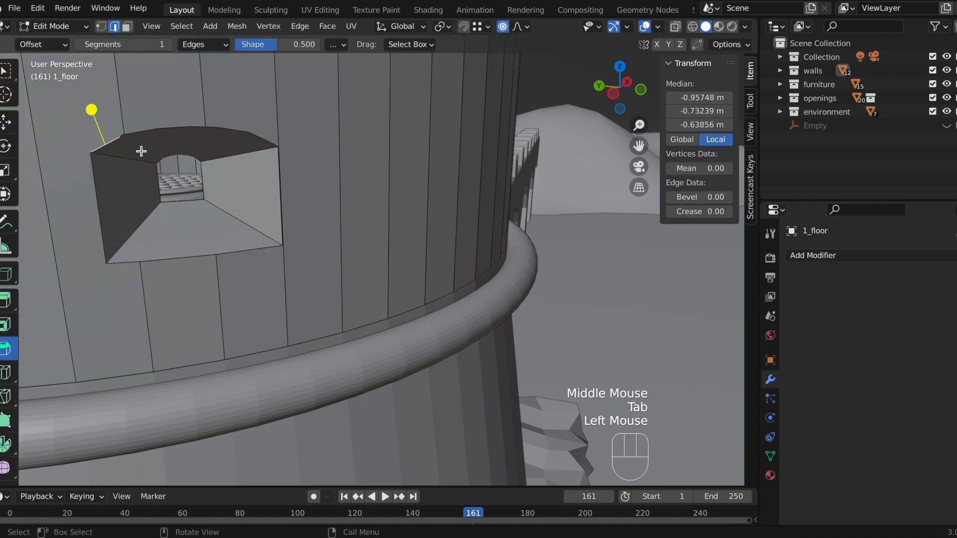
left_click(273, 148, "super")
left_click(264, 249, "super")
left_click(100, 248, "super")
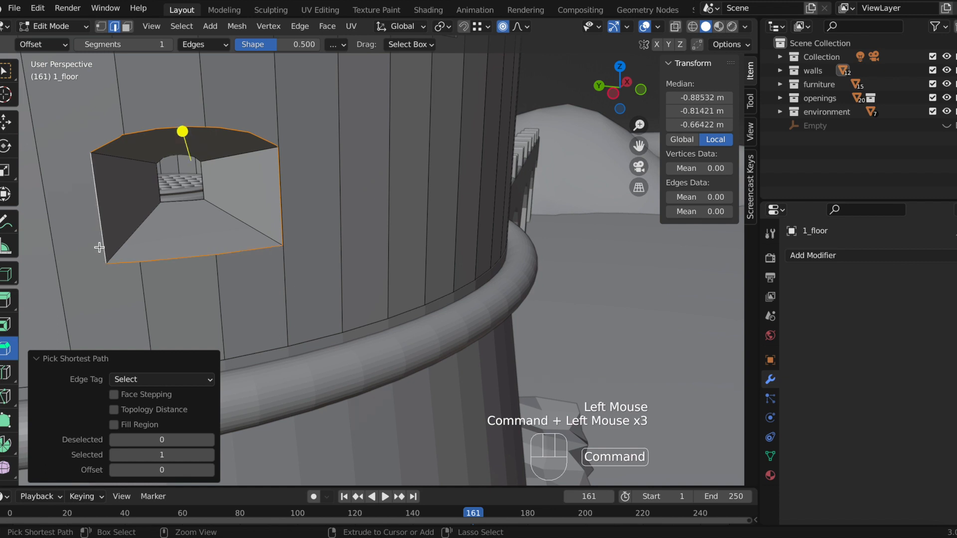
key("ctrl+b")
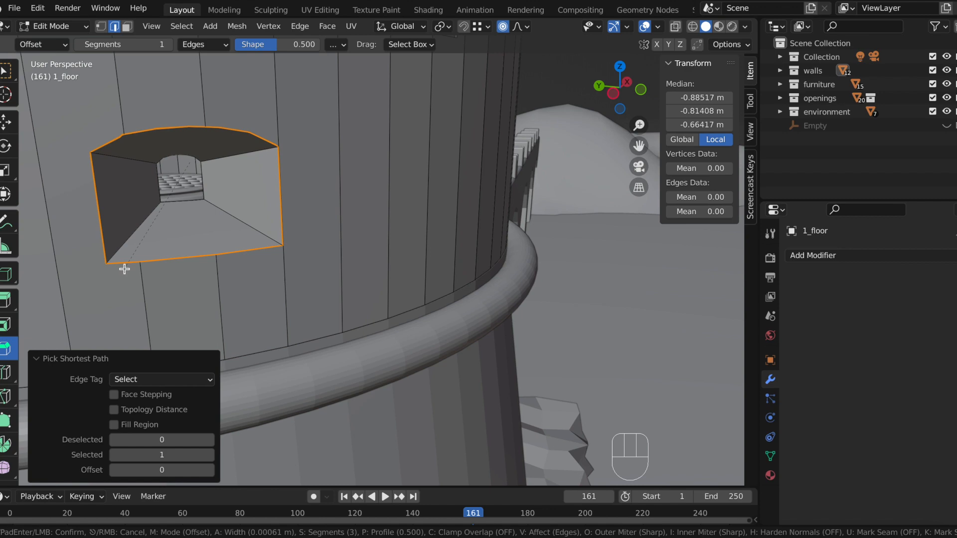
left_click(124, 269)
key("Tab")
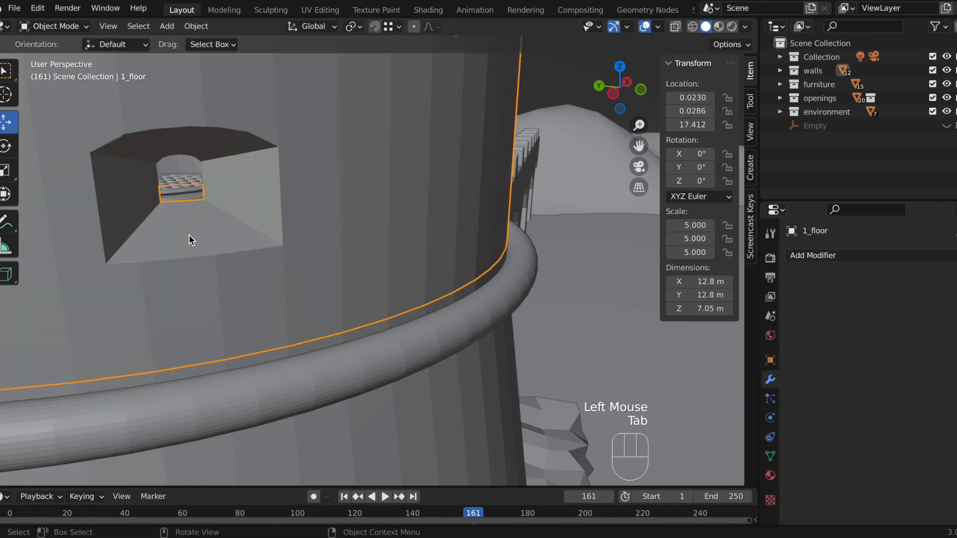
- Try to select the outer edge loop of the arched 1_floor window opening that has extra triangular faces across its arch
scroll(189, 235, "down", 2)
middle_click_drag(181, 235, 305, 242)
key("Tab")
scroll(346, 244, "up", 1)
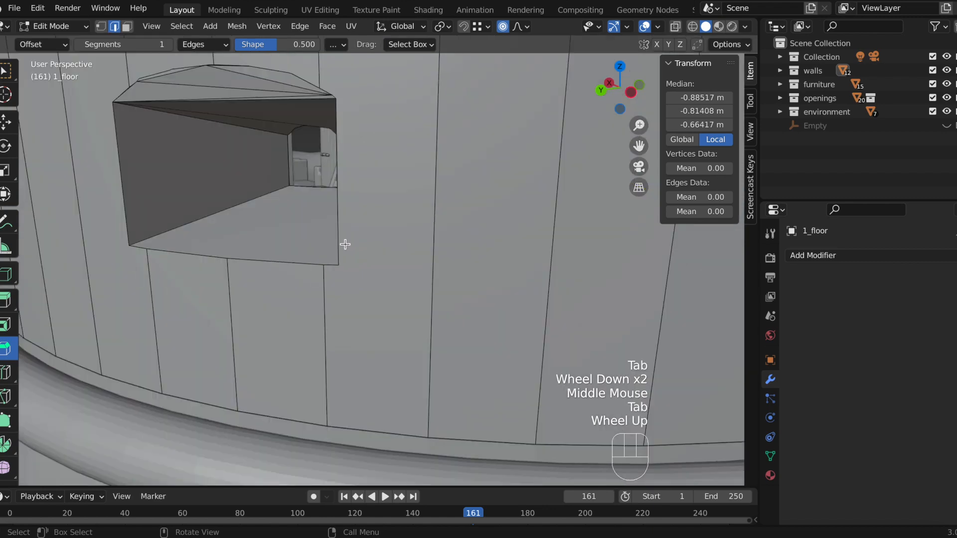
scroll(345, 244, "down", 2)
left_click(304, 214)
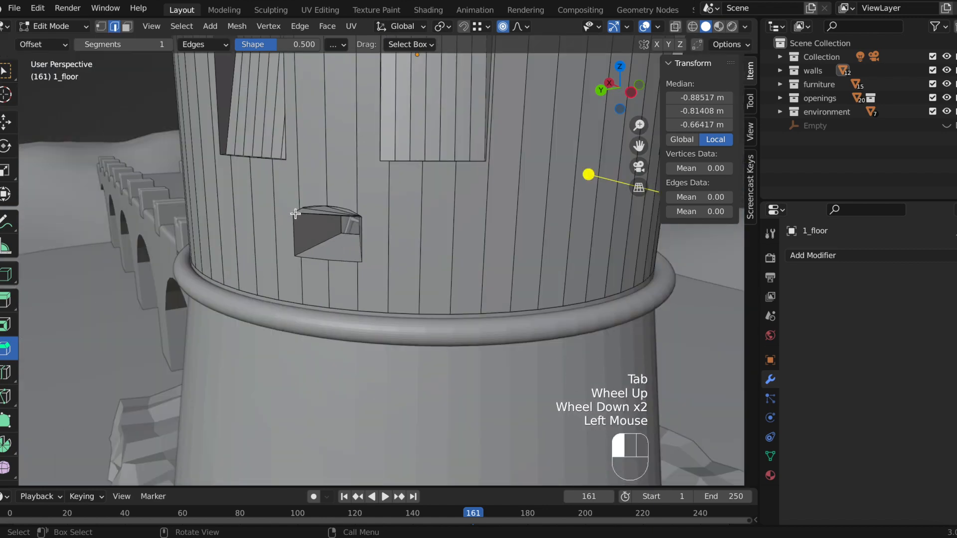
scroll(308, 213, "up", 2)
left_click(118, 92)
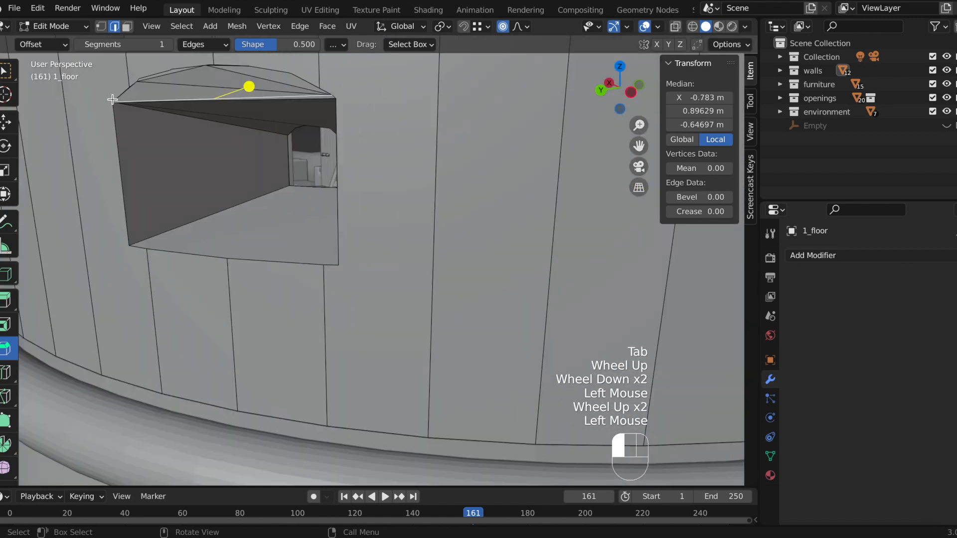
scroll(173, 85, "down", 1)
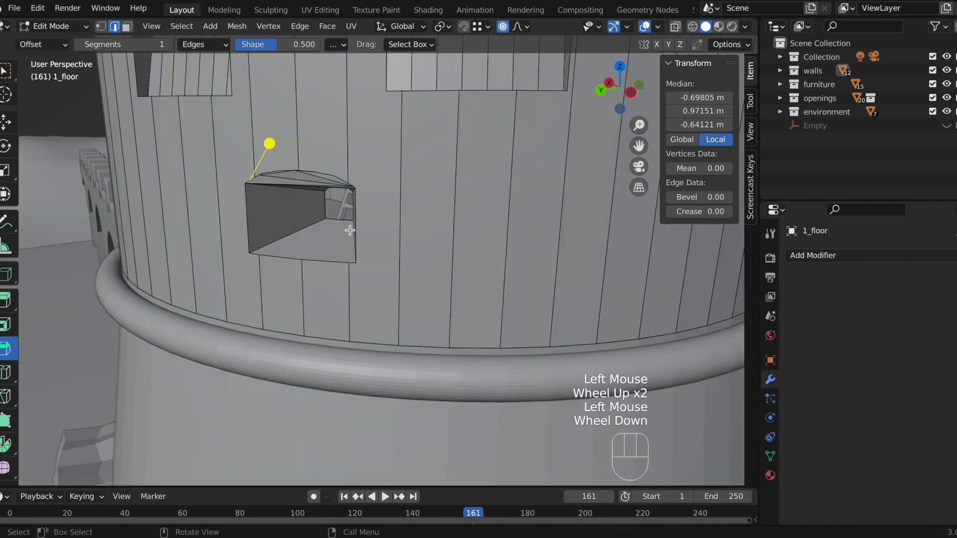
left_click(358, 249, "super")
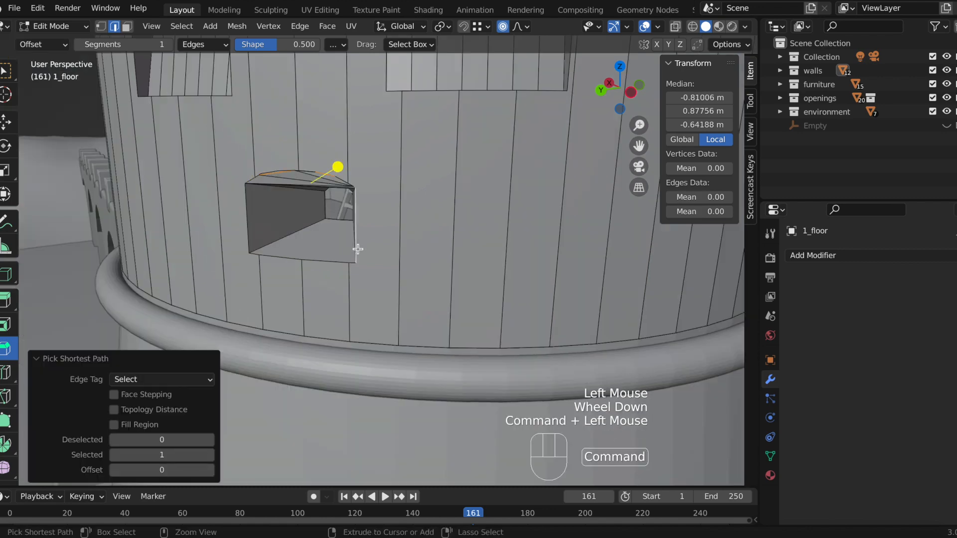
middle_click_drag(338, 199, 368, 196)
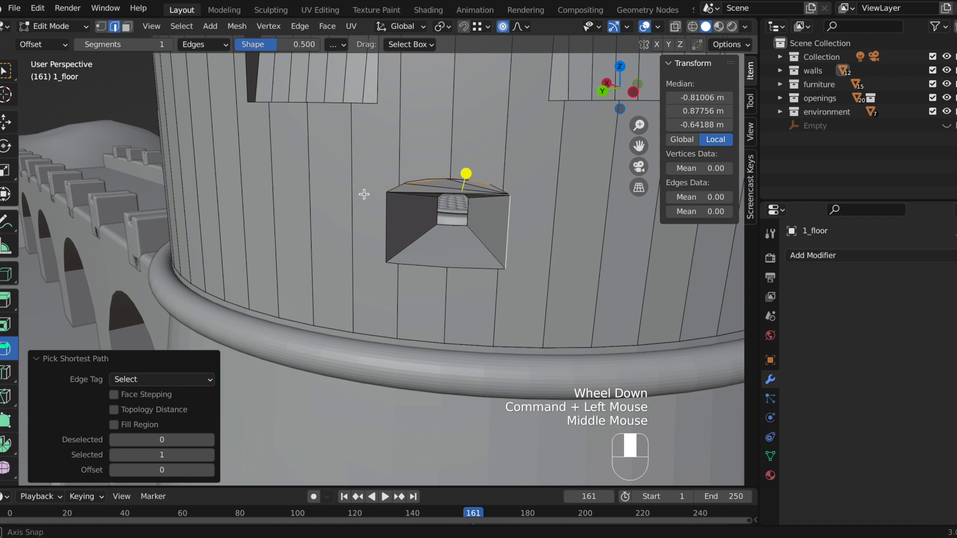
left_click(424, 185)
scroll(374, 192, "up", 2)
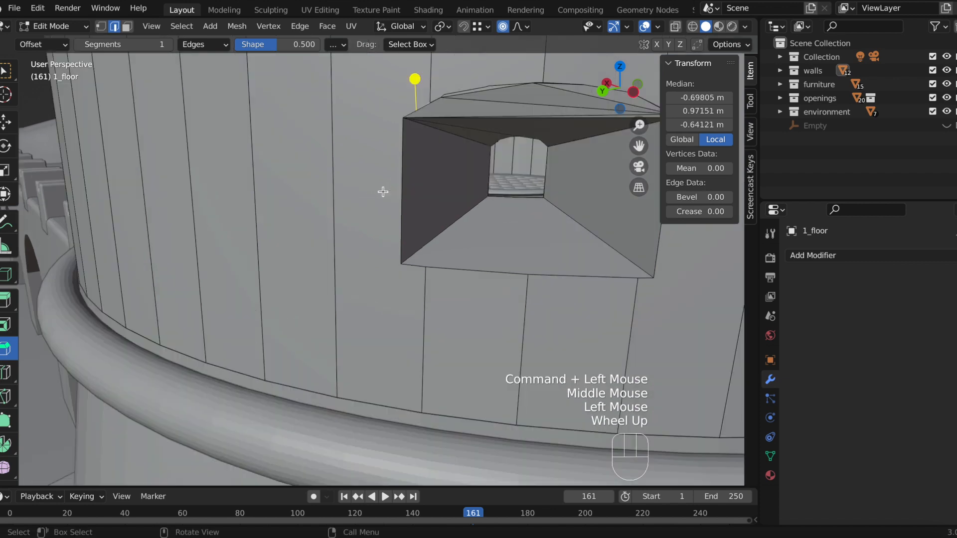
left_click(407, 117)
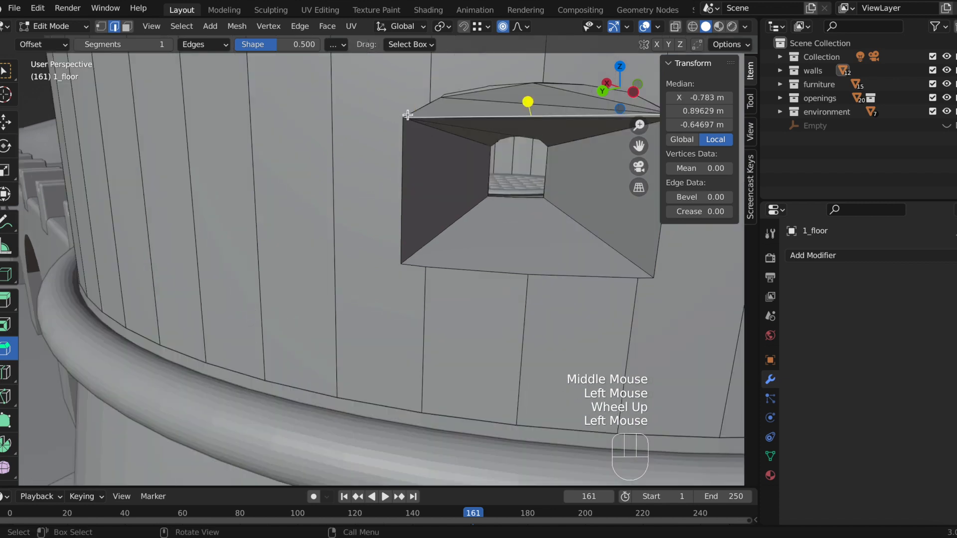
left_click(407, 116)
left_click(399, 148)
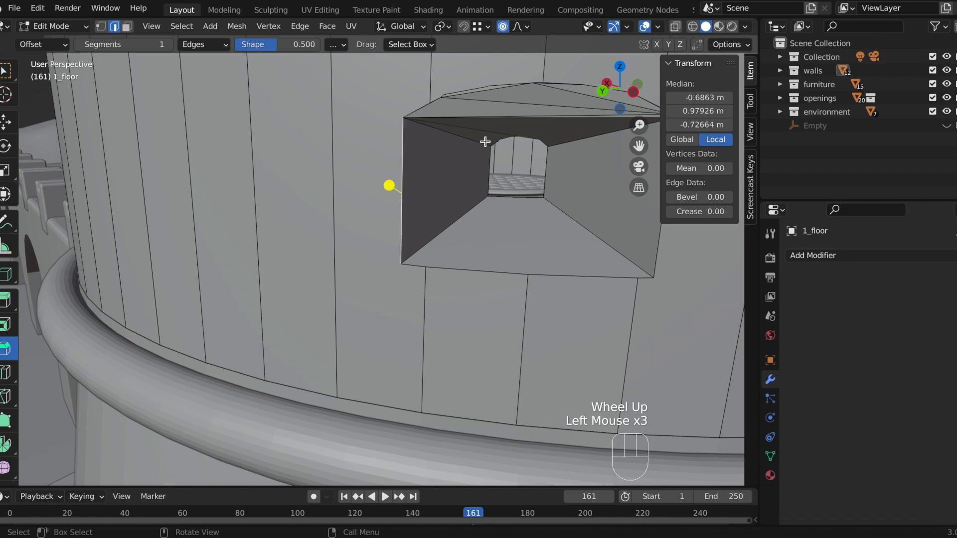
scroll(503, 214, "down", 3)
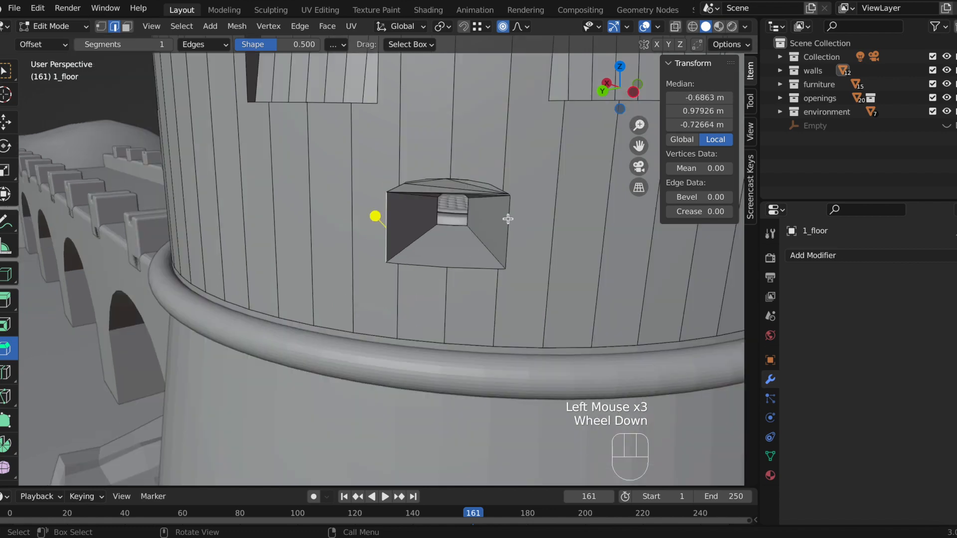
left_click(507, 217, "super")
scroll(499, 212, "up", 3)
middle_click_drag(472, 193, 479, 195)
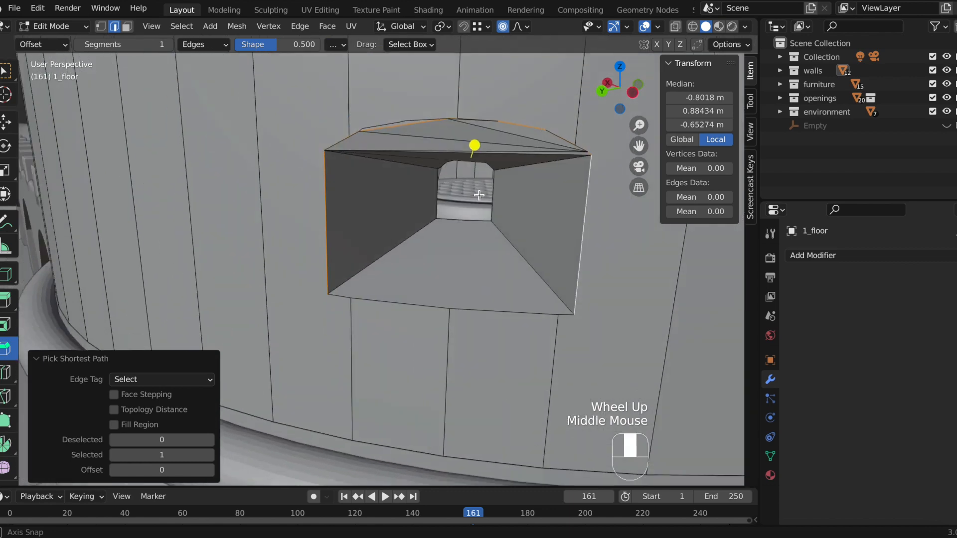
left_click(344, 139)
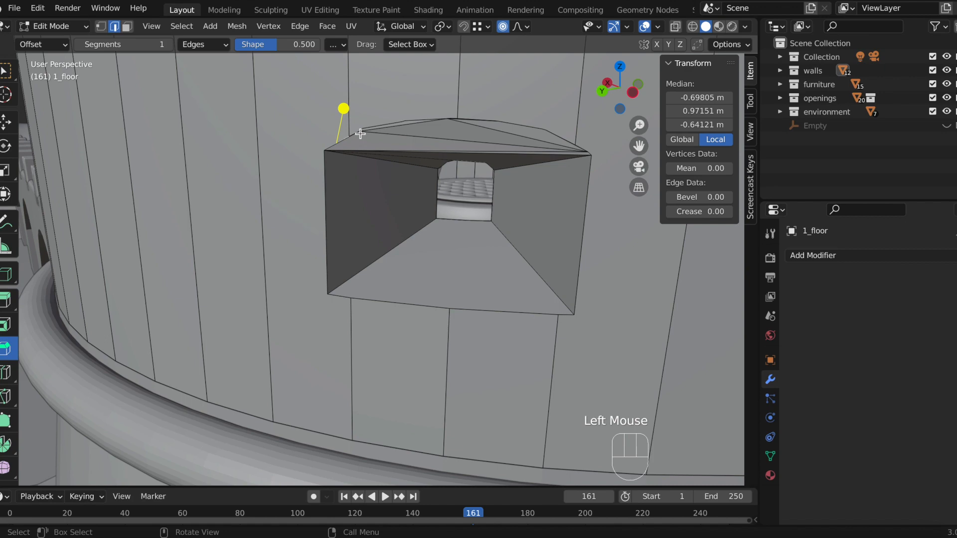
- Examine the remaining 1_floor openings around the tower as far as the entrance, and return to Object Mode
scroll(360, 133, "down", 2)
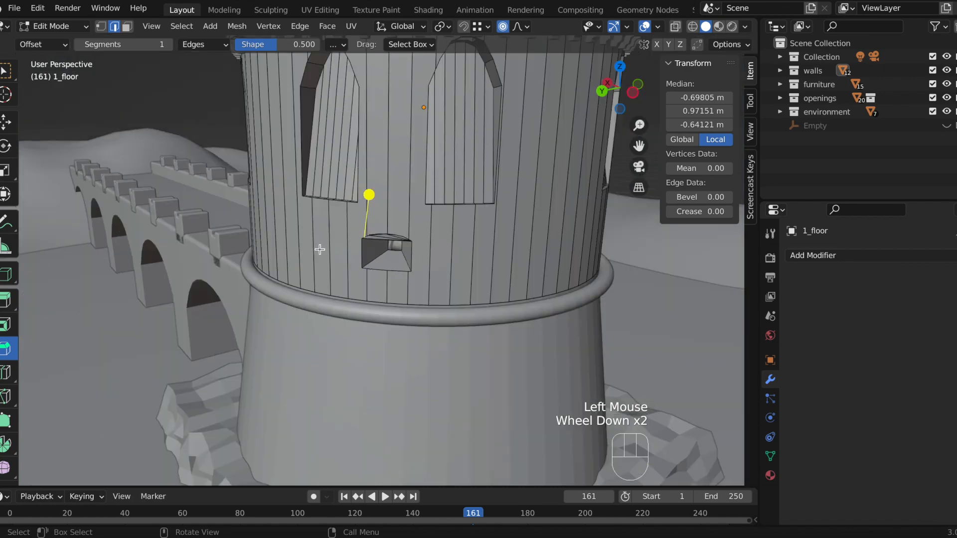
middle_click_drag(305, 241, 424, 243)
left_click_drag(640, 146, 492, 177)
scroll(369, 258, "up", 1)
scroll(369, 258, "up", 1)
middle_click_drag(193, 265, 574, 243)
middle_click_drag(408, 220, 45, 214)
left_click(45, 214)
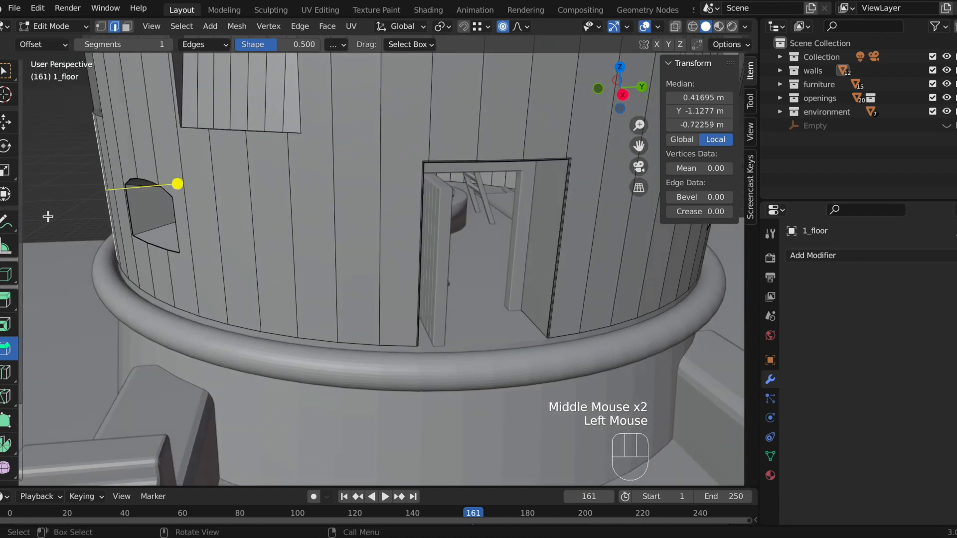
key("Tab")
- Inspect the tower's roof, the bevelled entrance opening, and the round grated well and ladder inside the tower
scroll(325, 229, "down", 3)
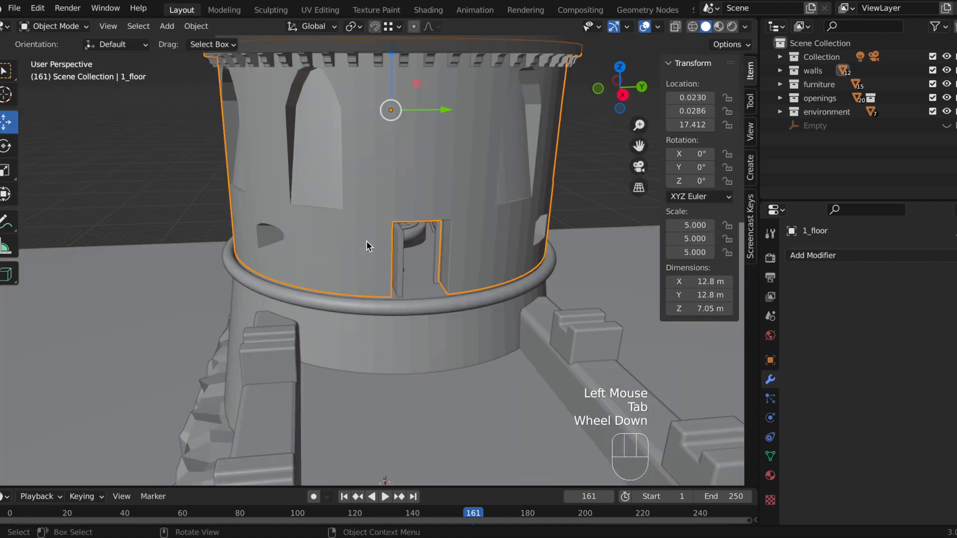
left_click_drag(638, 145, 640, 353)
scroll(458, 248, "up", 2)
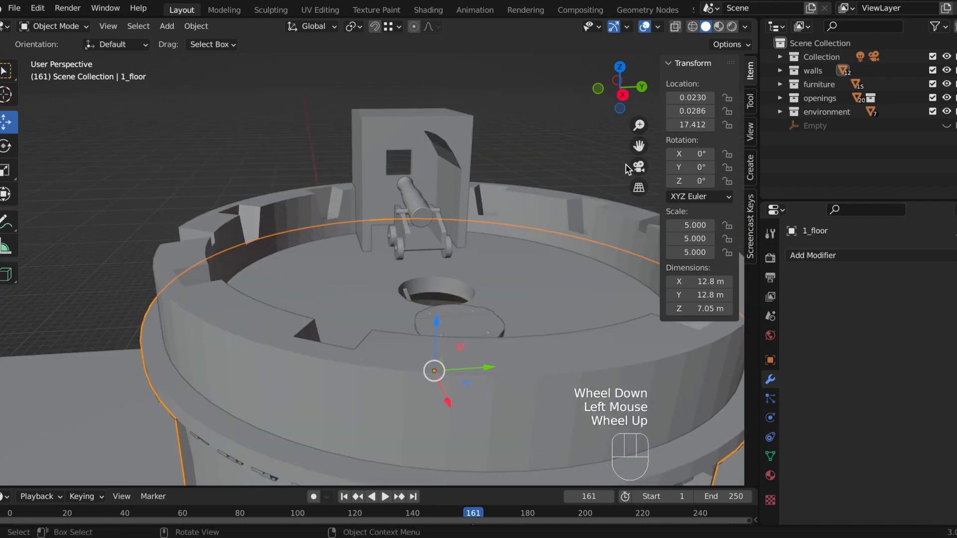
left_click_drag(639, 146, 518, 288)
scroll(483, 211, "up", 2)
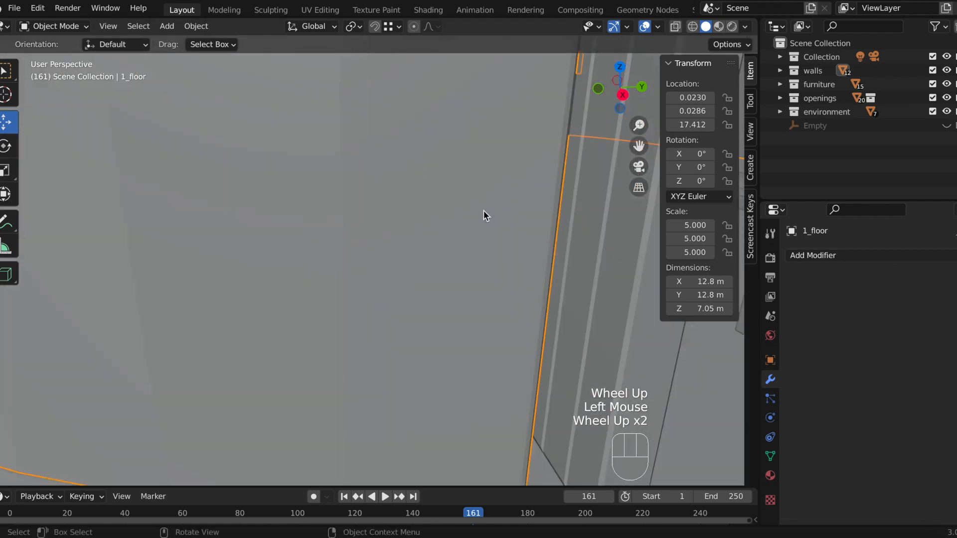
left_click_drag(638, 145, 488, 149)
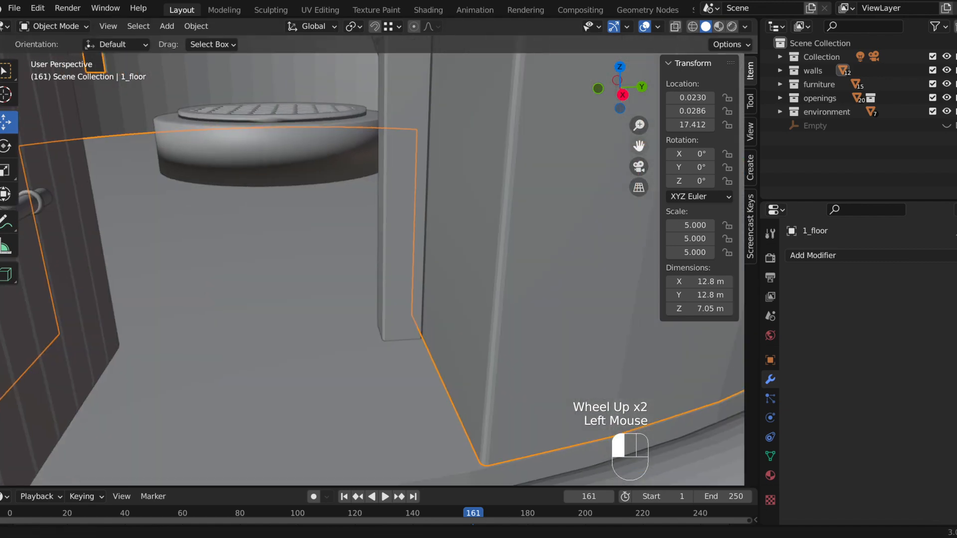
left_click_drag(639, 146, 660, 279)
scroll(563, 149, "up", 1)
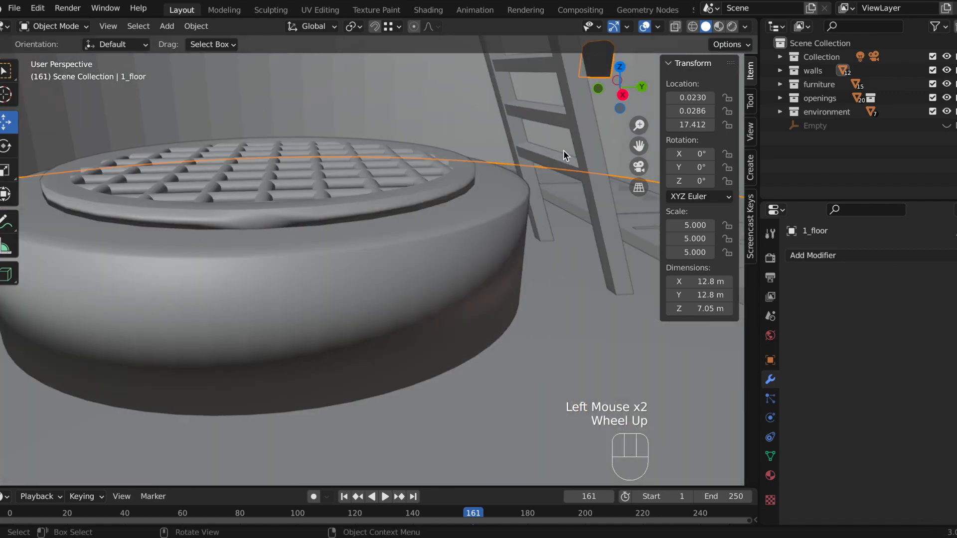
- Add a Bevel modifier to the stair1 ladder with the width type Percent and a width of about 6.09%
left_click_drag(639, 145, 442, 329)
left_click(324, 172)
middle_click_drag(401, 176, 435, 162)
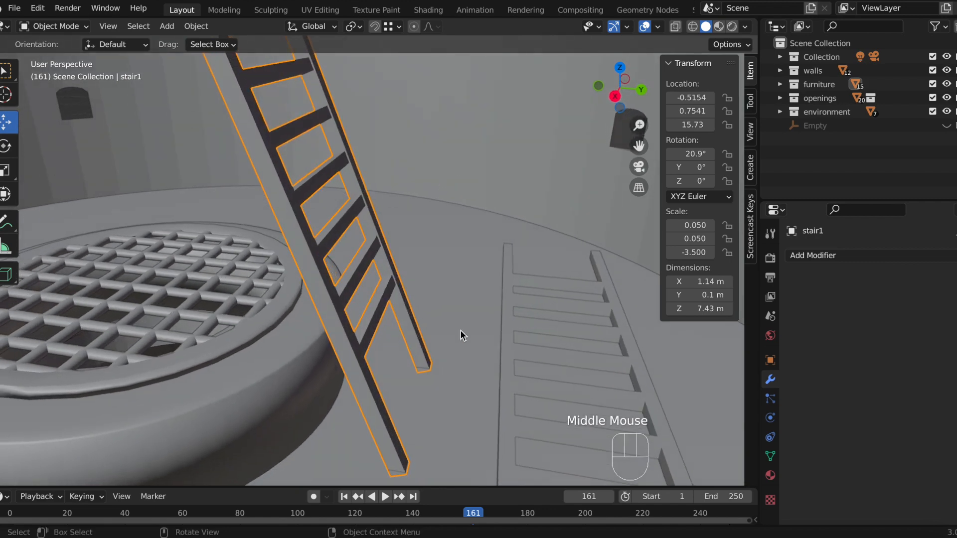
left_click(865, 260)
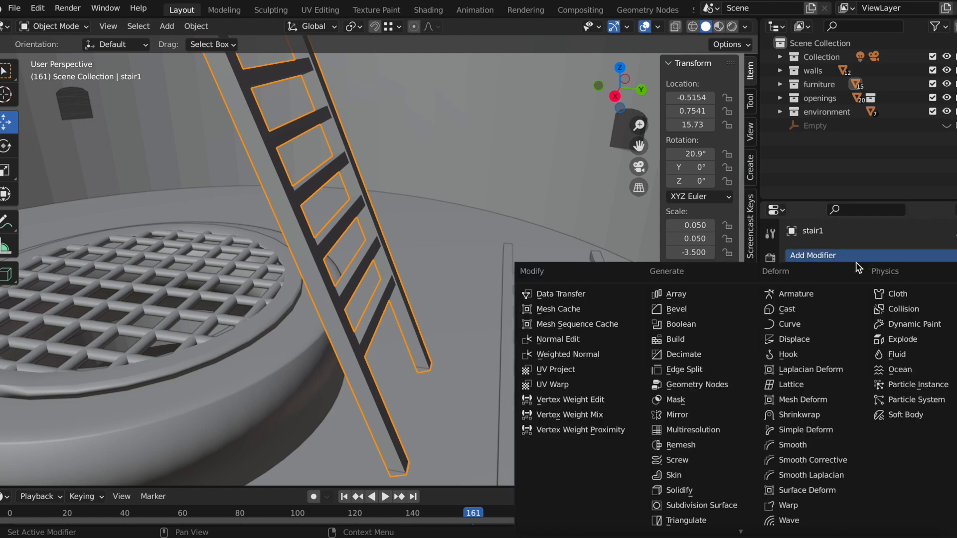
left_click(697, 310)
left_click_drag(892, 326, 879, 378)
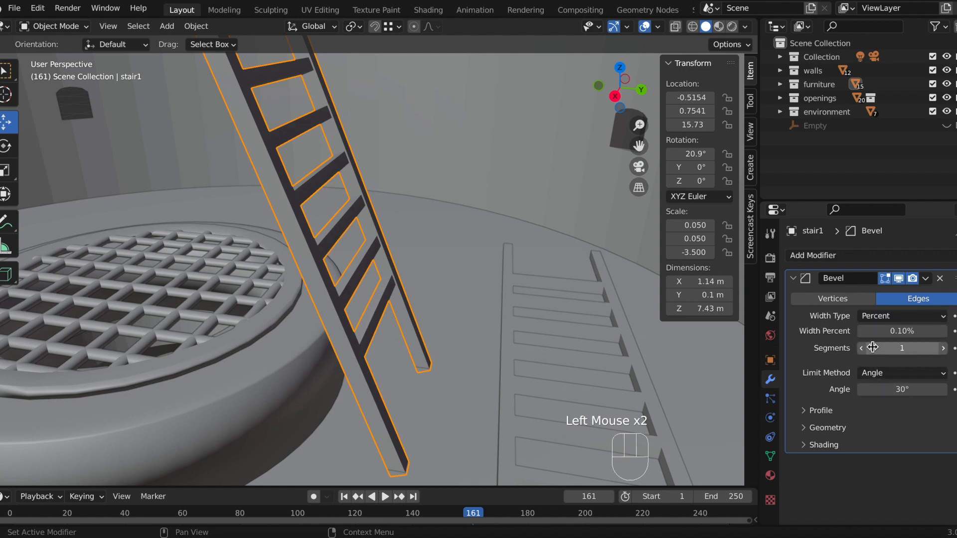
left_click(859, 337)
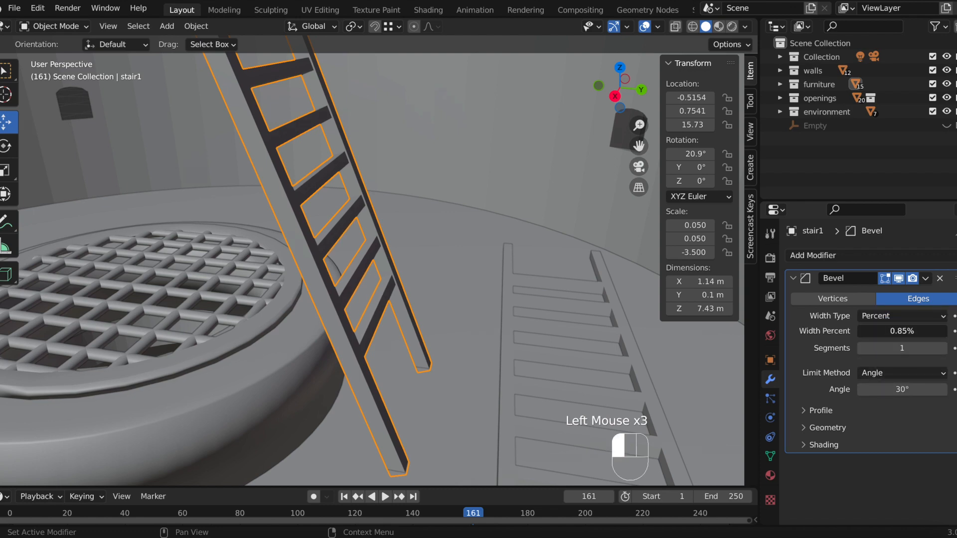
left_click_drag(859, 331, 883, 331)
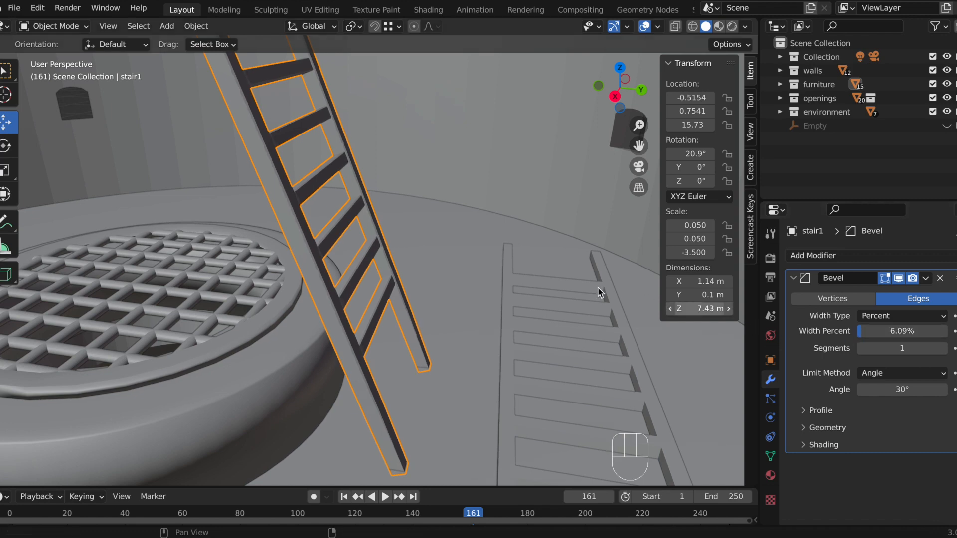
- Add a Bevel modifier to the stair2 ladder lying on the floor, using Percent width of about 6.84%
left_click(515, 300)
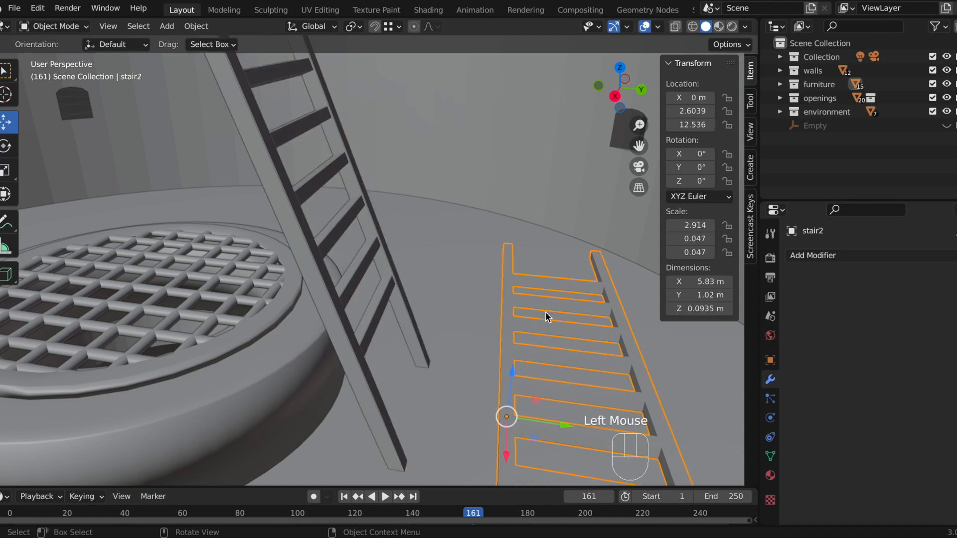
left_click(793, 256)
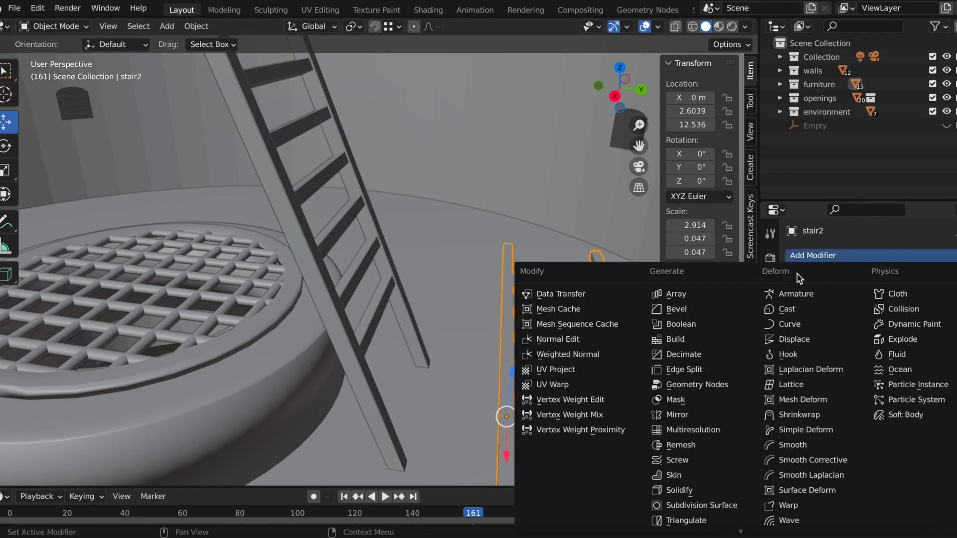
left_click(681, 310)
left_click(871, 317)
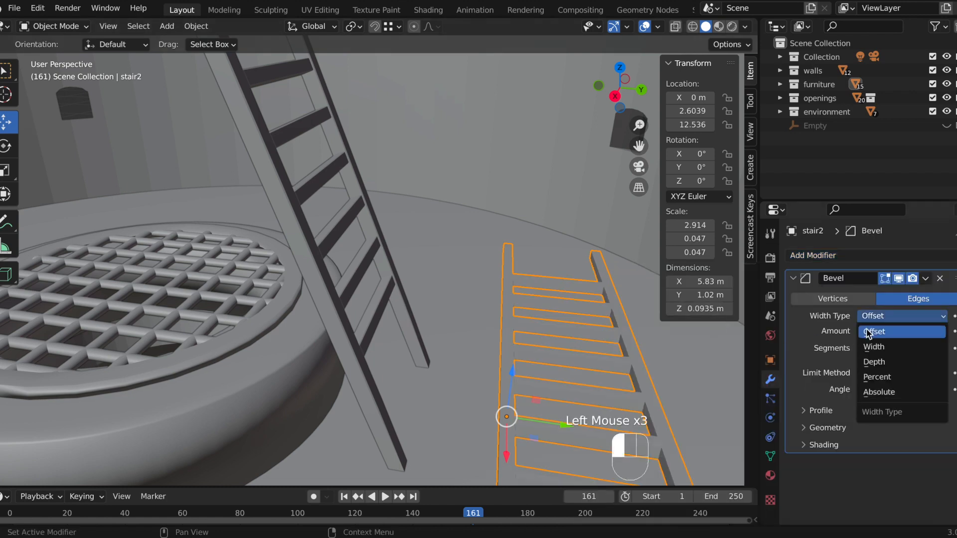
left_click(878, 378)
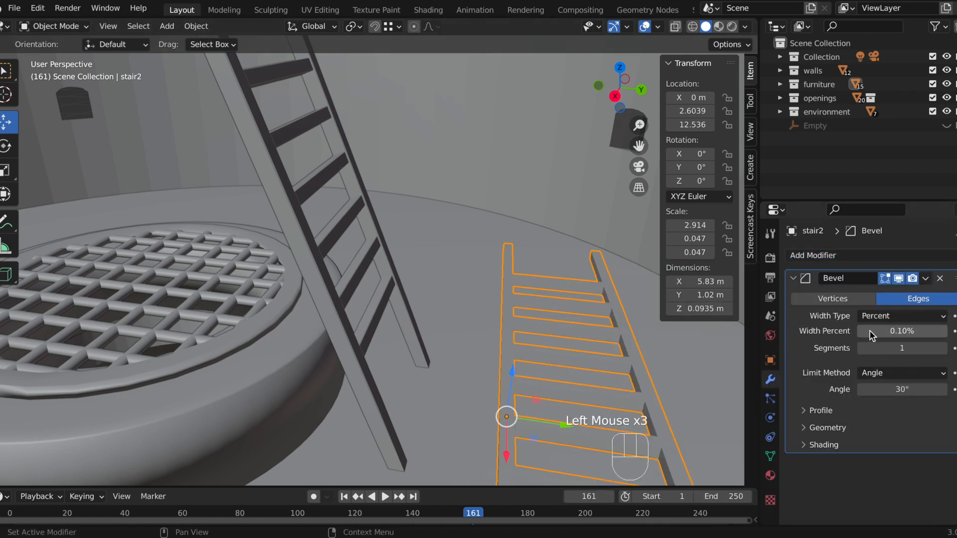
left_click(859, 332)
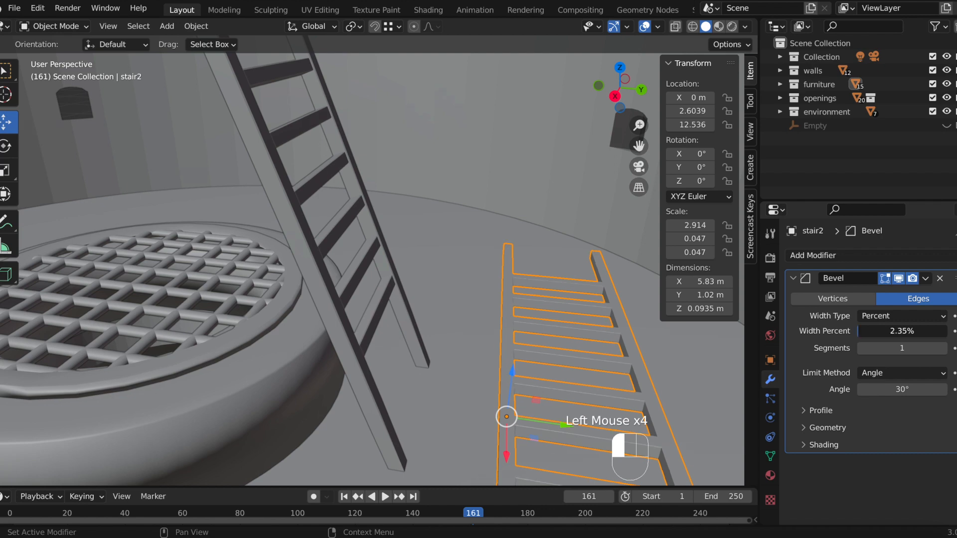
left_click_drag(860, 332, 865, 332)
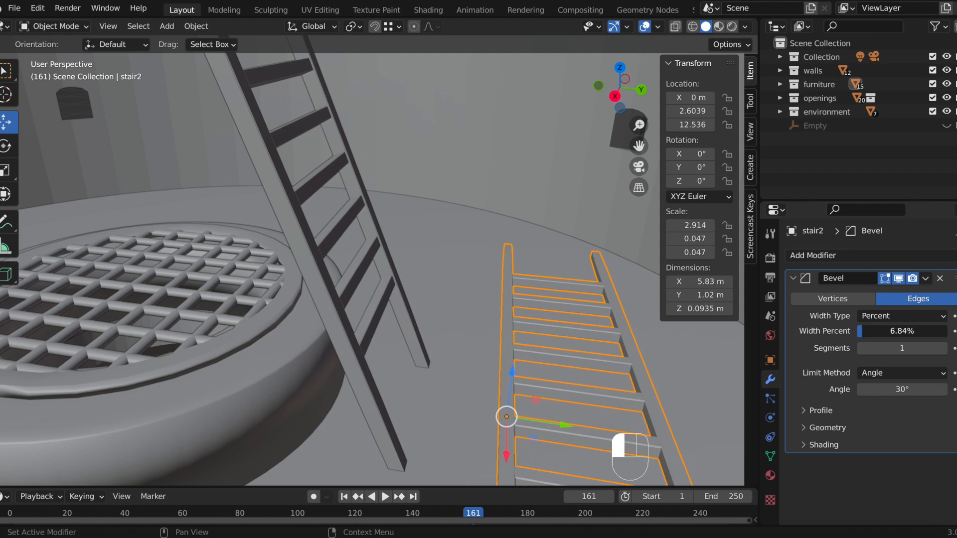
key("Tab")
key("Tab")
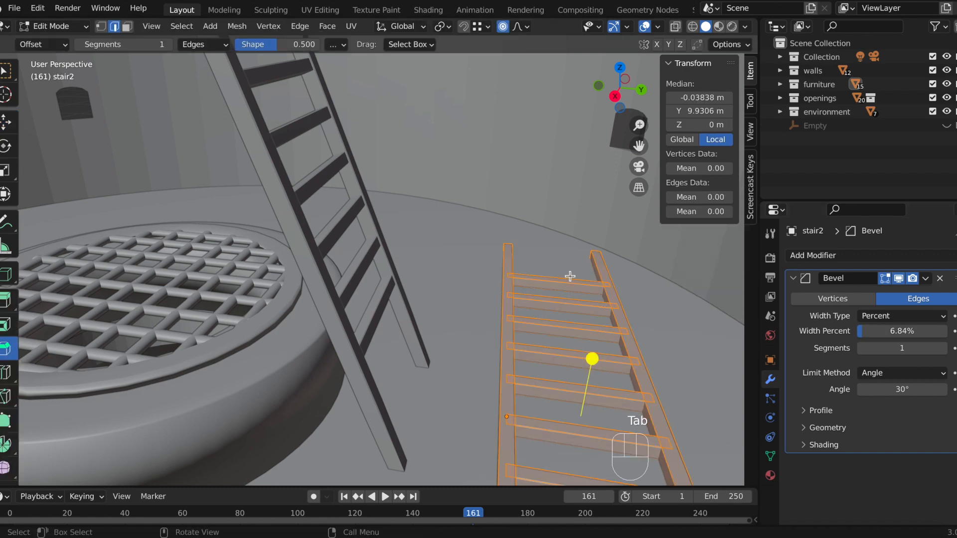
- Move the stair2 ladder along X out of the tower to about X 6.72 m, beside the bridge
scroll(570, 276, "down", 2)
middle_click_drag(596, 312, 643, 297)
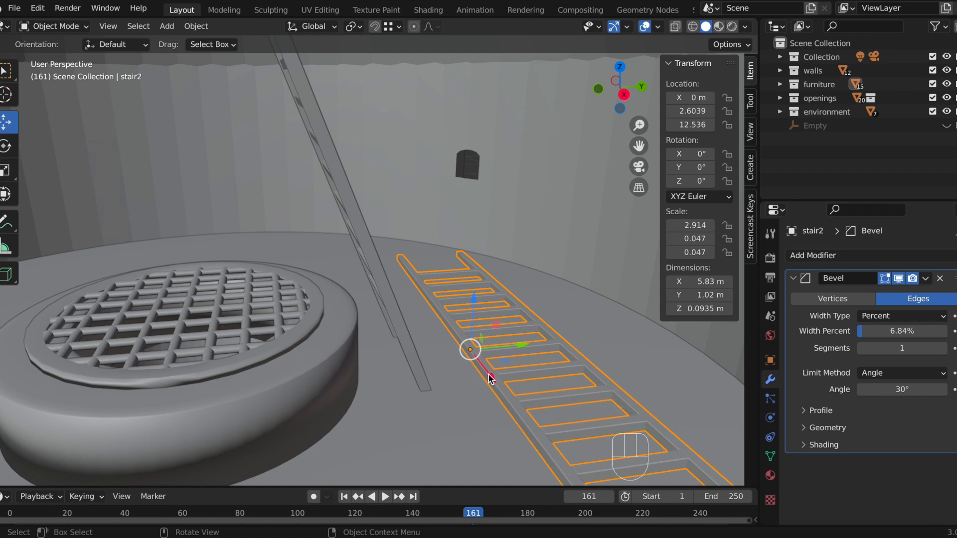
scroll(499, 339, "down", 2)
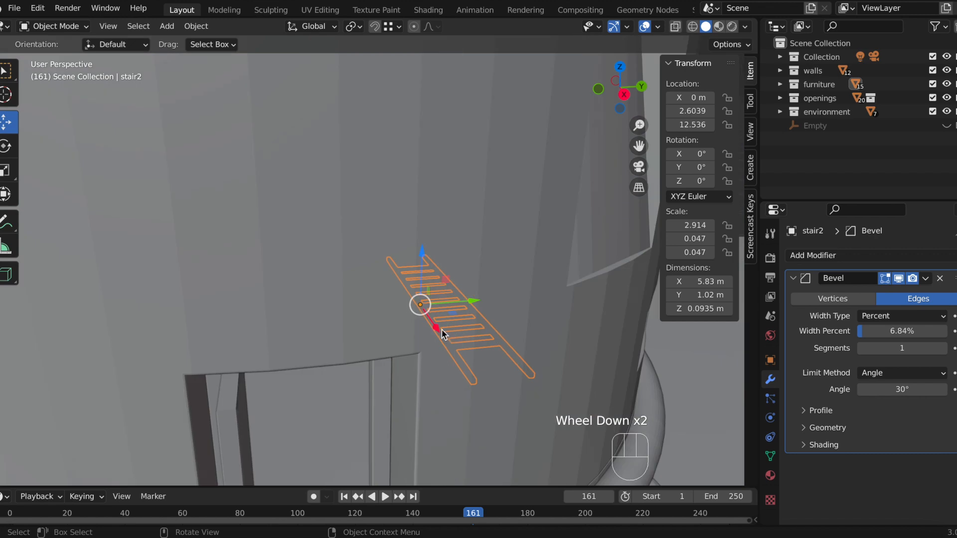
middle_click_drag(442, 332, 475, 324)
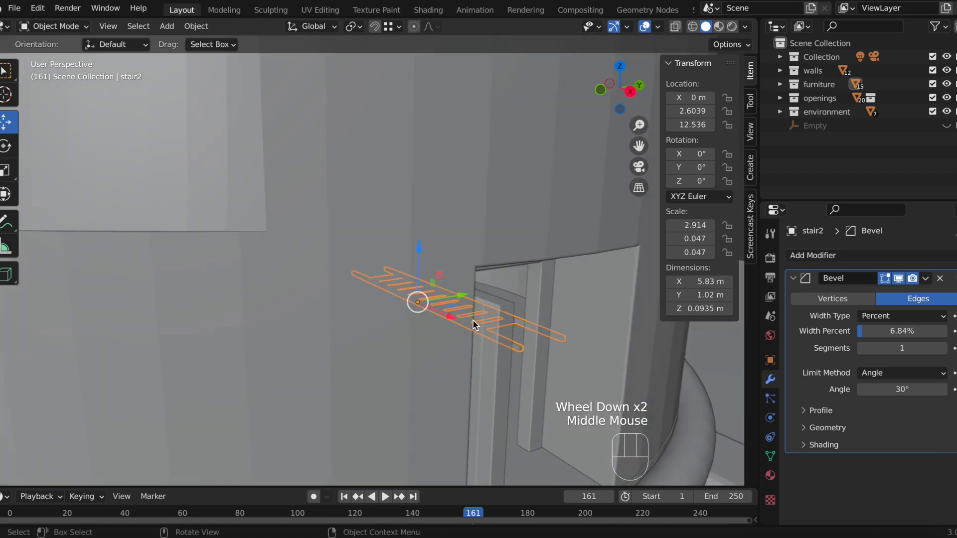
left_click_drag(451, 319, 588, 374)
scroll(588, 373, "down", 1)
left_click_drag(484, 316, 522, 334)
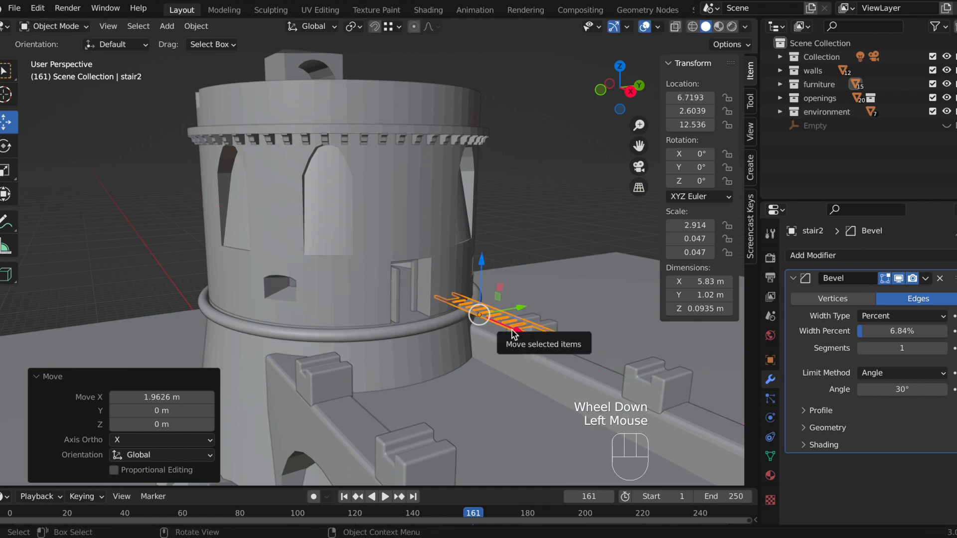
- Rotate the stair2 ladder 80° around the global Y axis so it stands upright
key("r")
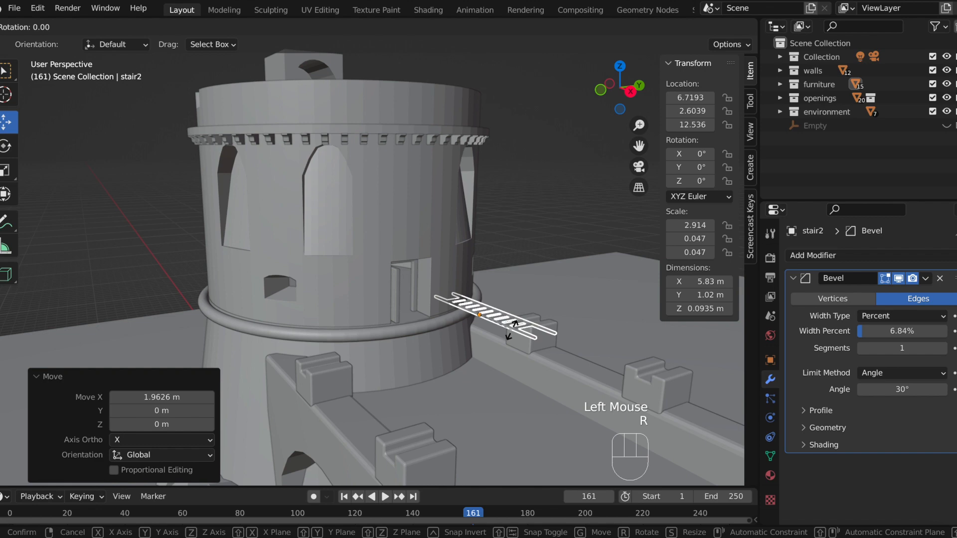
key("y")
type("80")
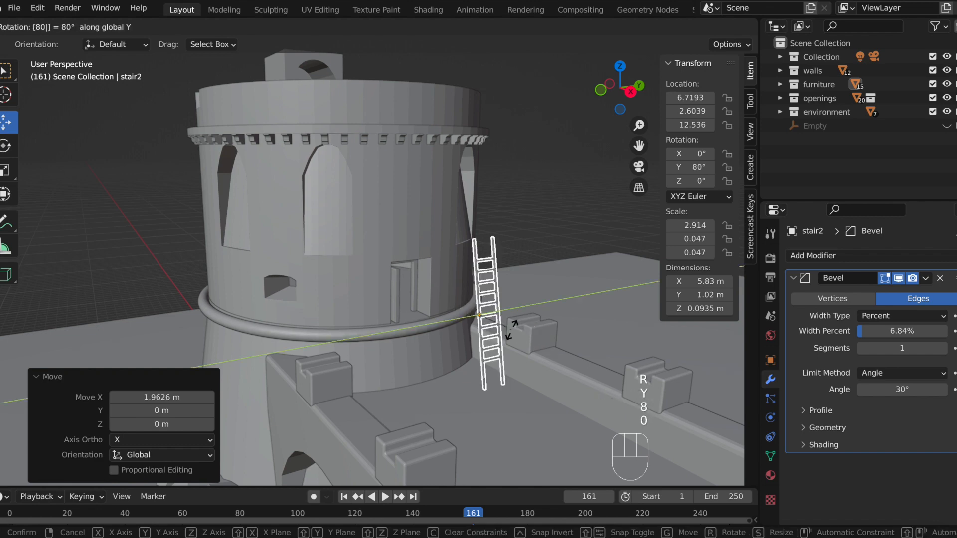
key("Return")
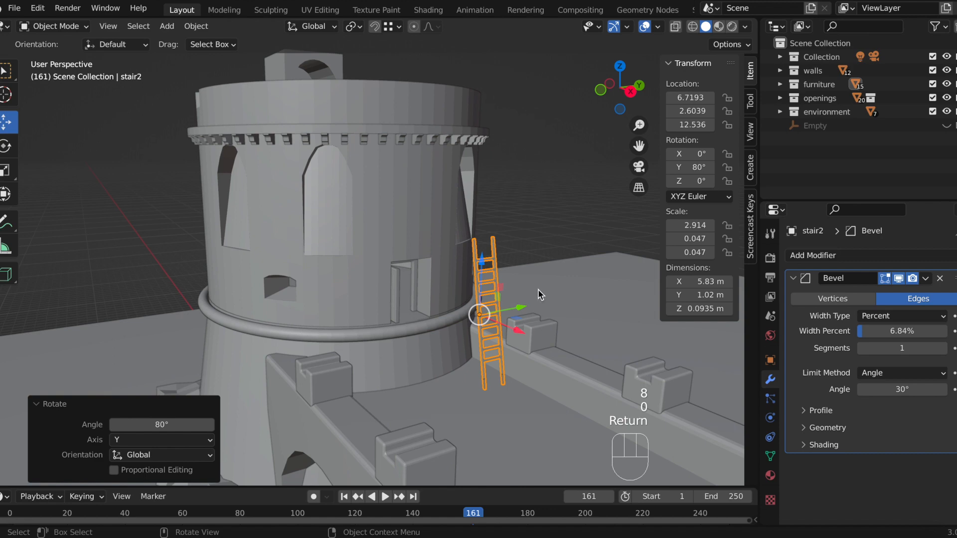
- Shorten stair2 along global Z to about 4.12 m long and lower it to about Z 11.79 m
scroll(538, 297, "up", 2)
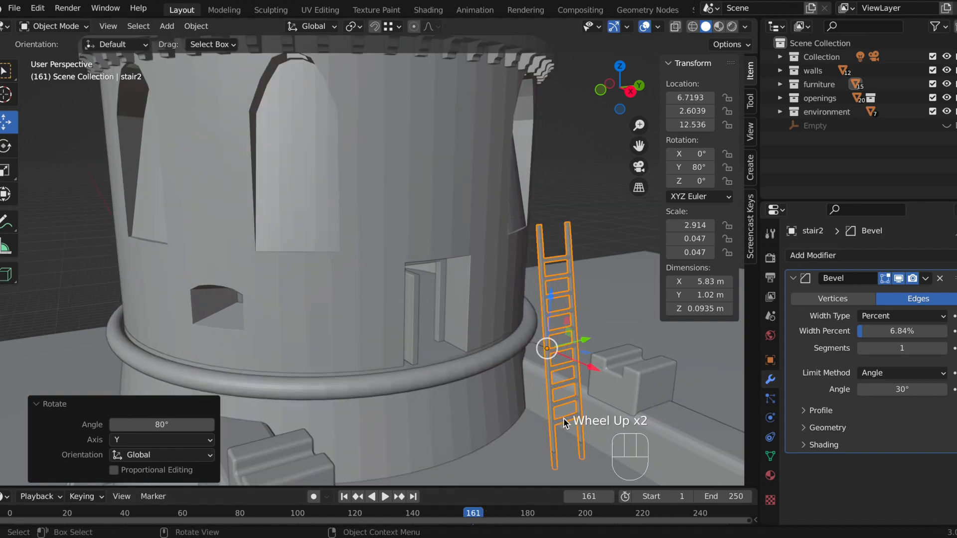
key("s")
key("z")
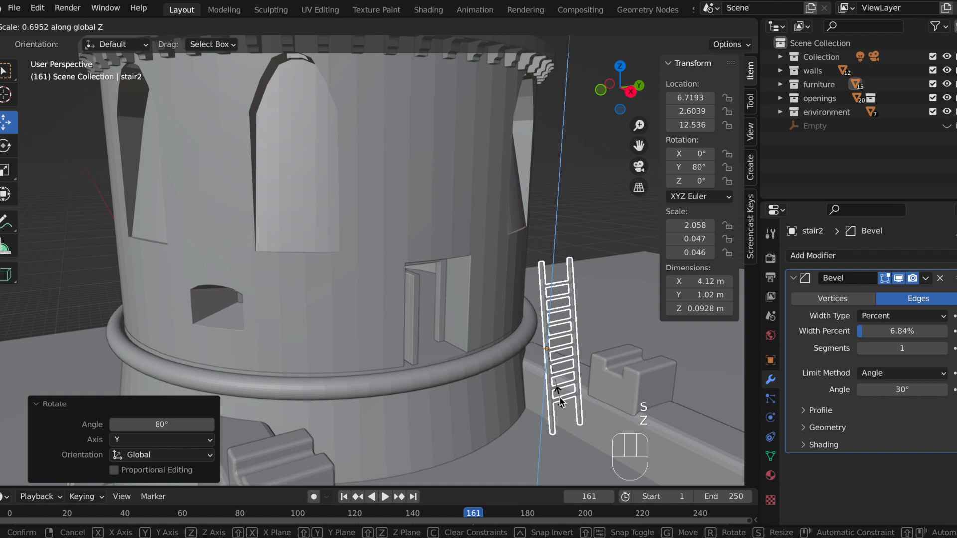
left_click(562, 402)
left_click_drag(551, 302, 552, 326)
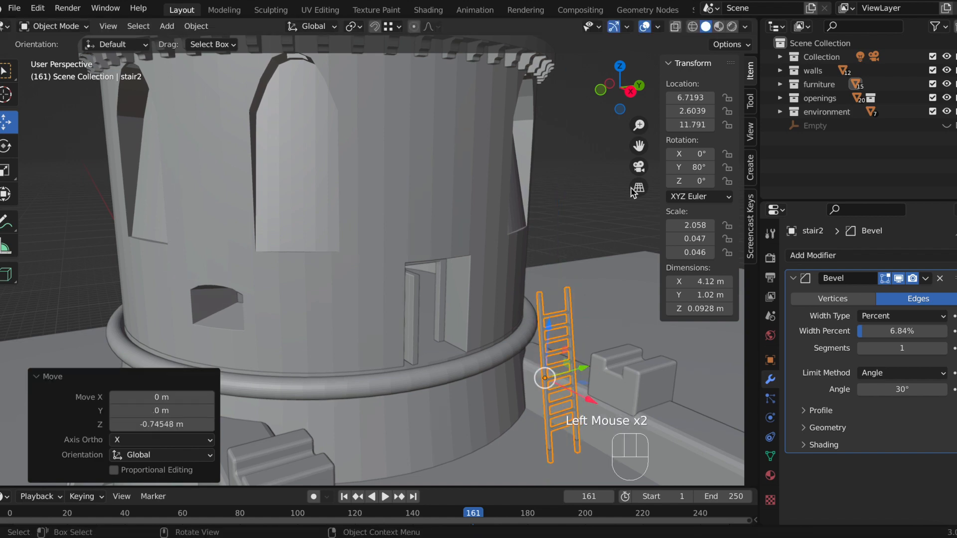
- Scale stair2 uniformly by 0.515 and again by about 1.255, making it about 2.66 m long
left_click(598, 94)
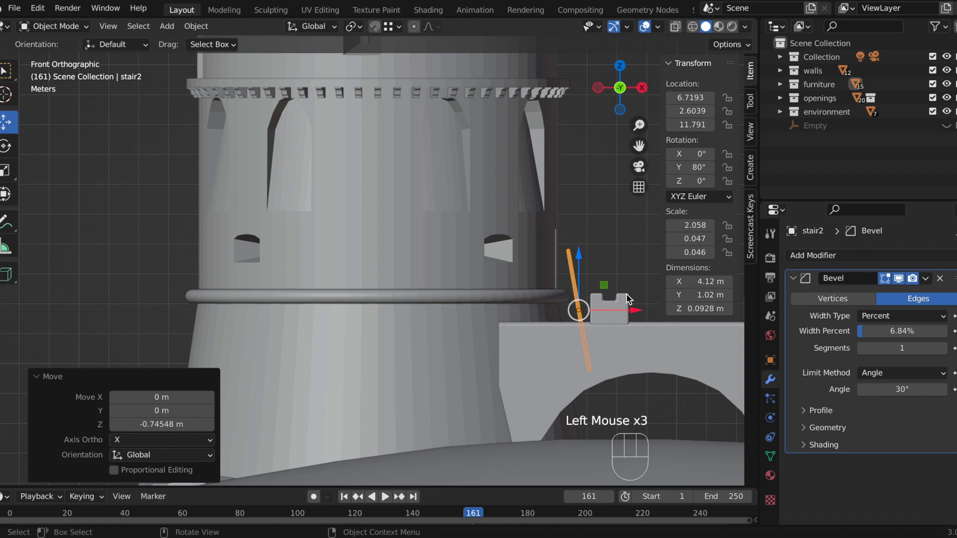
key("s")
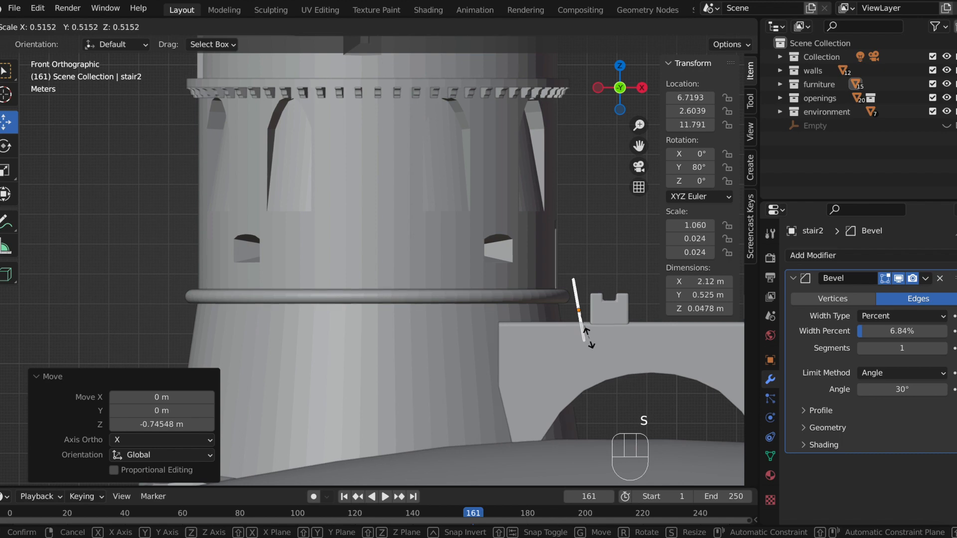
left_click(588, 339)
middle_click_drag(609, 347, 430, 381)
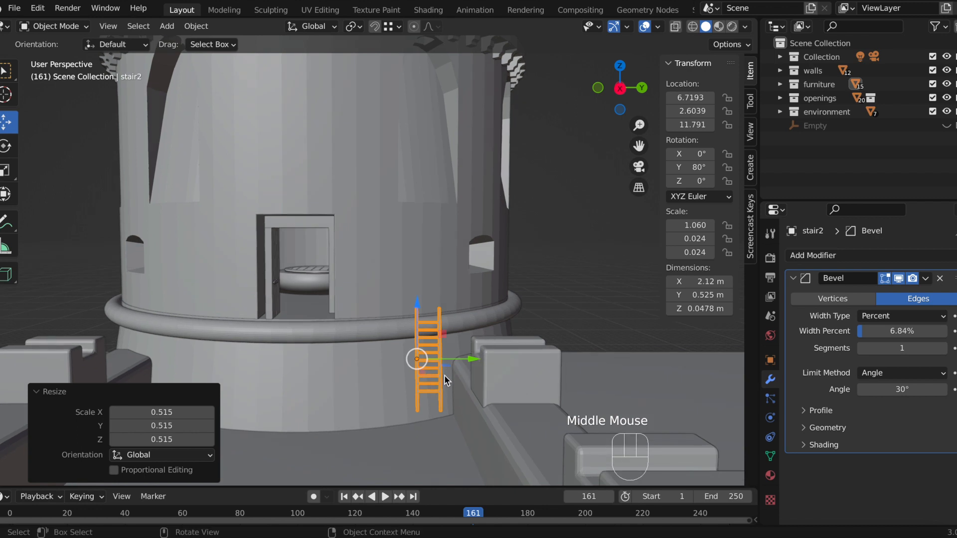
key("s")
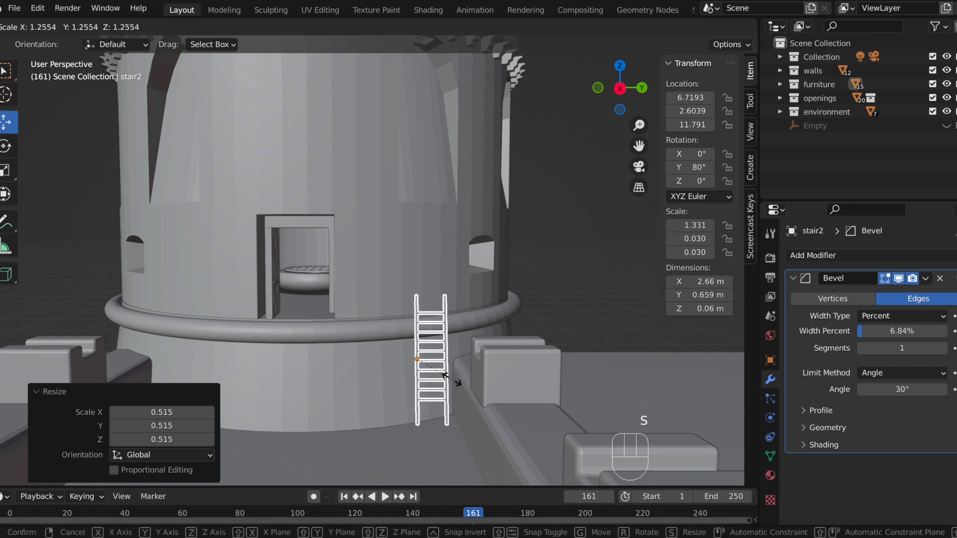
left_click(451, 379)
- Place stair2 in front of the tower entrance at about Y -0.078 m and Z 11.53 m, enlarged to about 3.2 m long
left_click_drag(463, 361, 329, 399)
key("s")
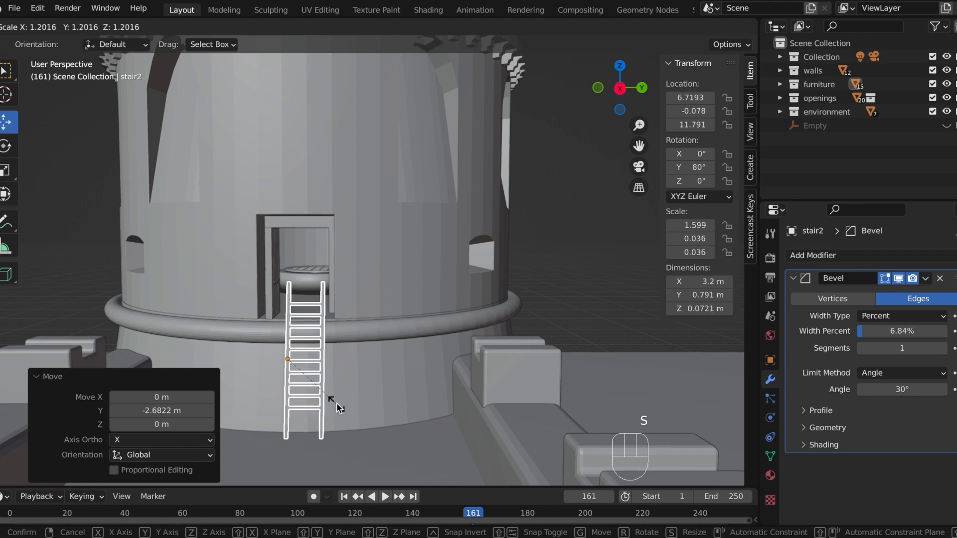
left_click(338, 408)
left_click_drag(287, 312, 338, 329)
left_click(436, 336)
middle_click_drag(436, 337, 506, 355)
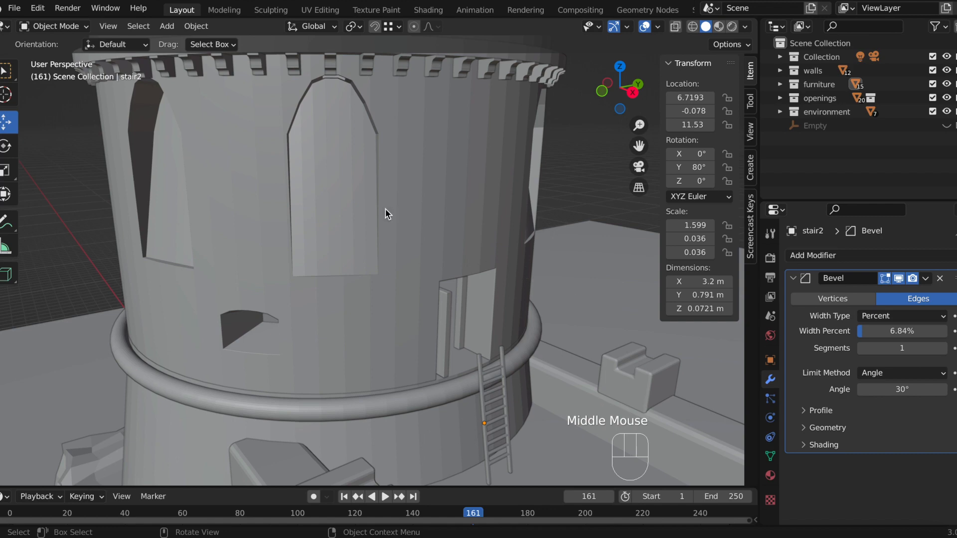
- Inspect the leaning ladder, well grate and walls inside the tower, and the tower's outer rim from above
scroll(444, 212, "up", 3)
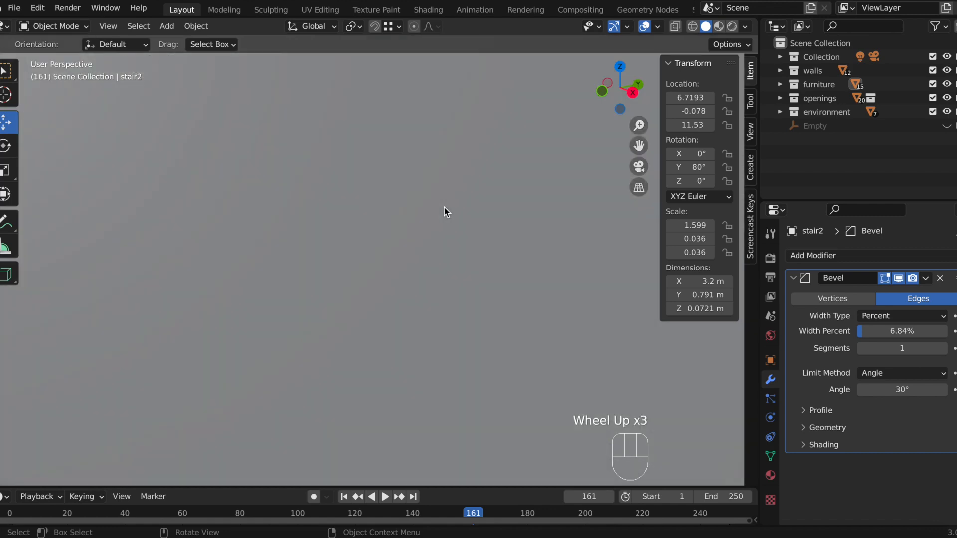
scroll(444, 212, "up", 1)
middle_click_drag(380, 220, 405, 210)
scroll(405, 211, "up", 2)
left_click_drag(638, 146, 637, 282)
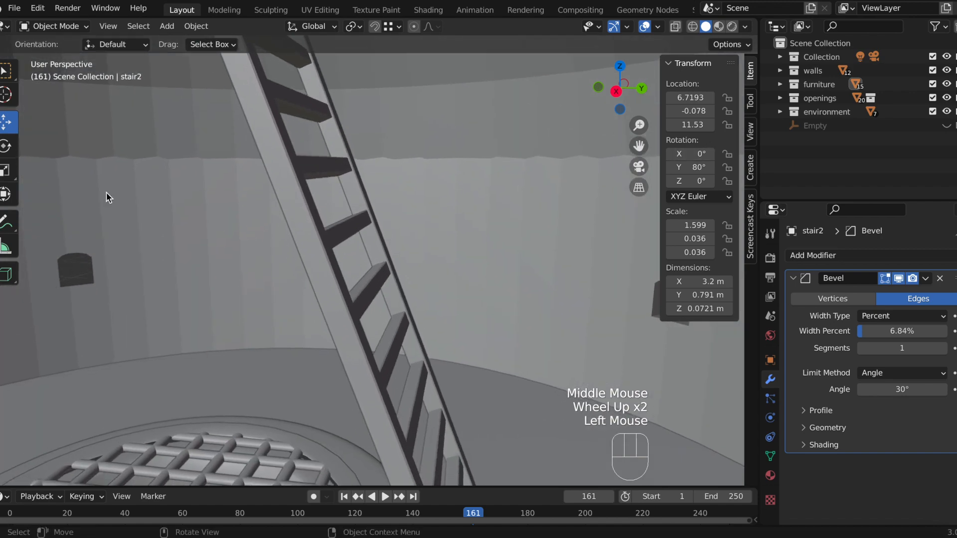
scroll(336, 160, "down", 3)
scroll(339, 164, "down", 2)
middle_click_drag(363, 126, 369, 224)
- Select the upper outer edge loop of the 1_floor wall's projecting rim in Edit Mode
scroll(370, 225, "up", 2)
left_click(367, 206)
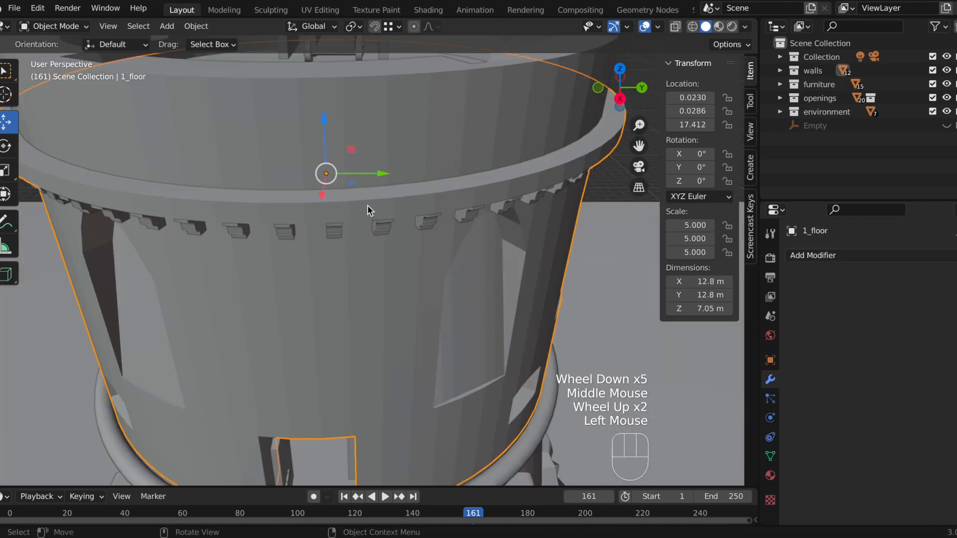
key("Tab")
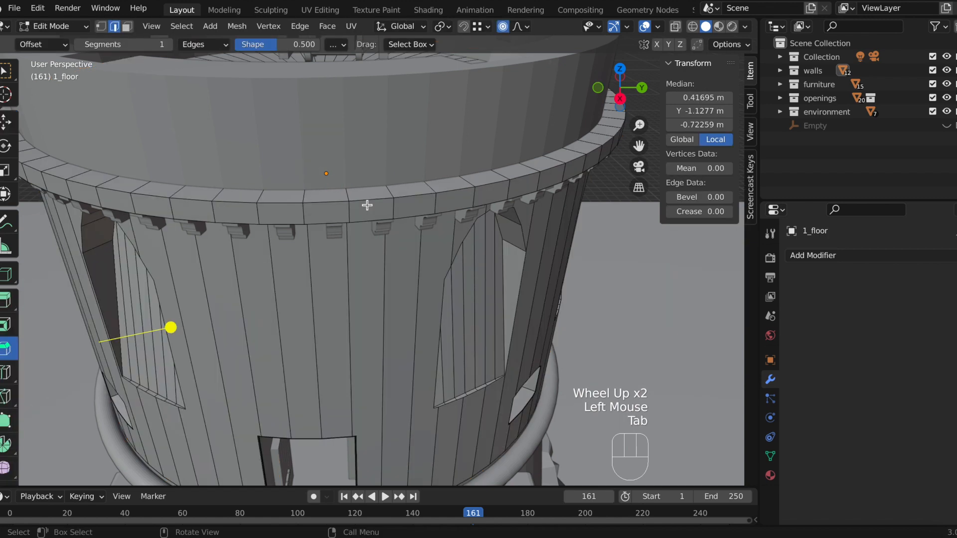
left_click(330, 203)
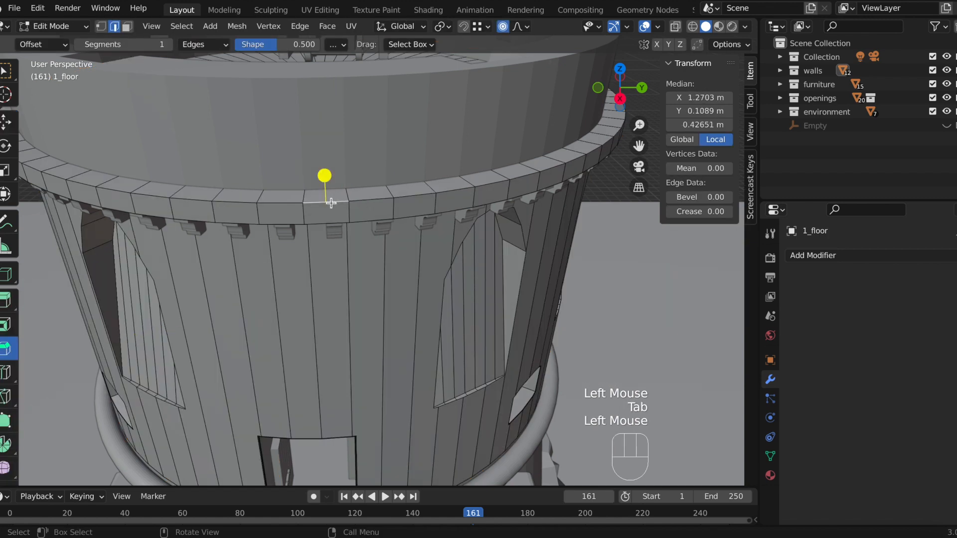
left_click(366, 200, "alt")
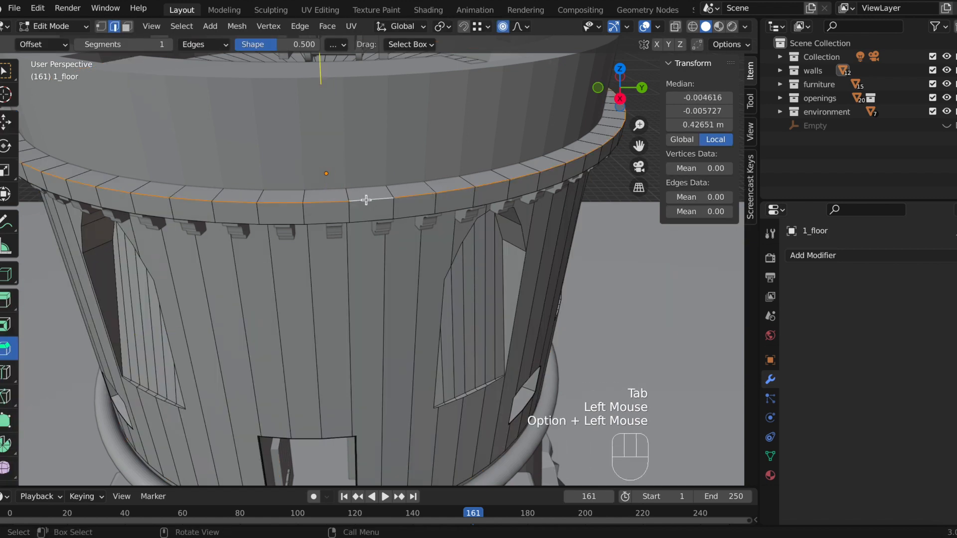
- Try a three-segment bevel about 0.012 m wide on the rim's selected upper edge loop
key("ctrl+b")
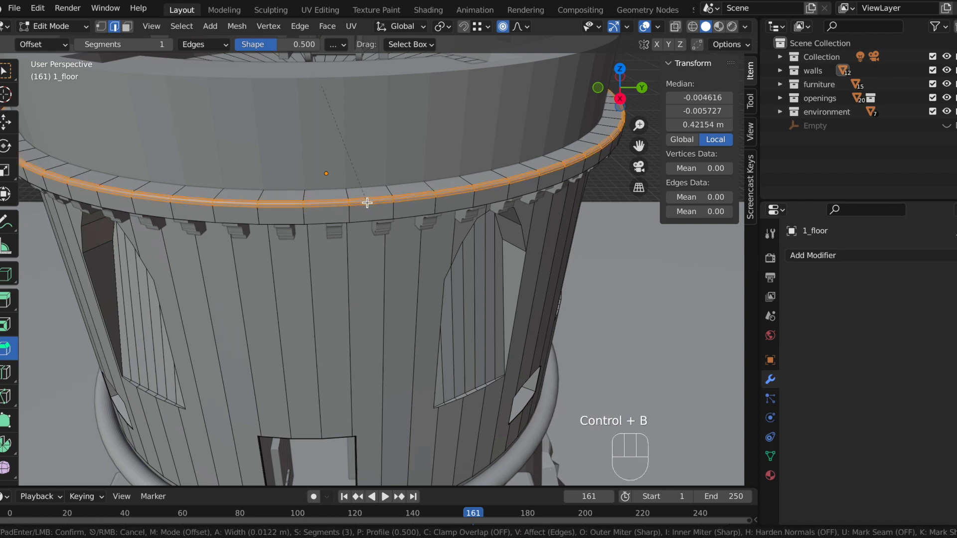
left_click(367, 202)
key("Tab")
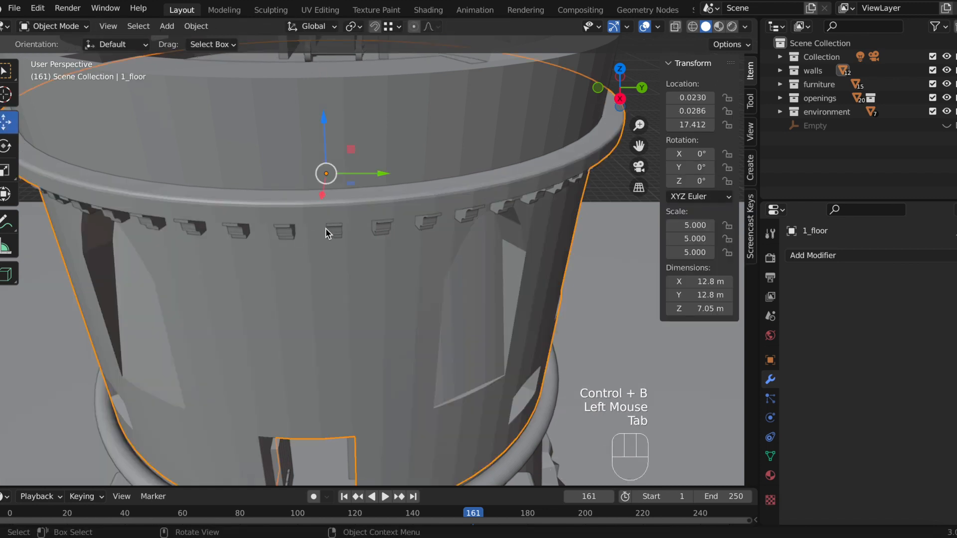
middle_click_drag(357, 198, 361, 199)
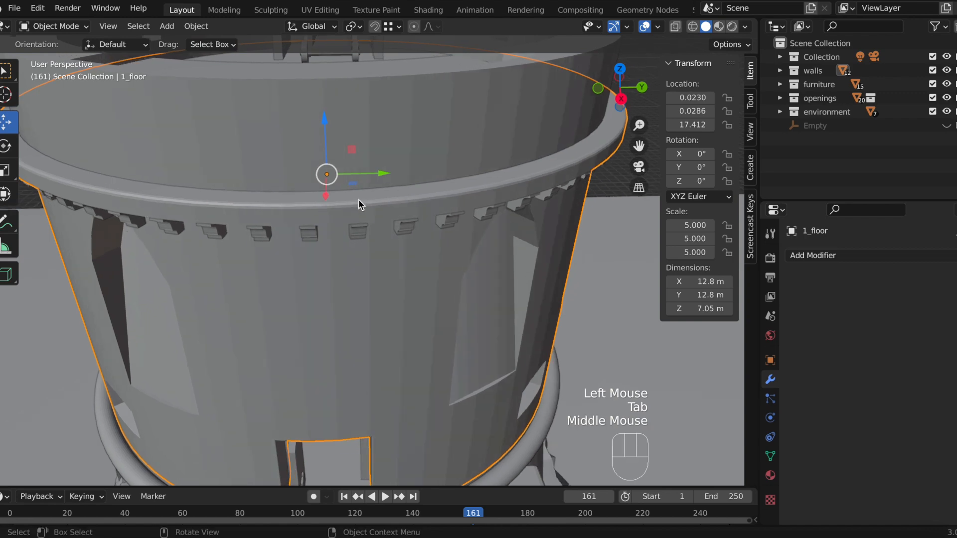
key("Tab")
scroll(342, 207, "up", 1)
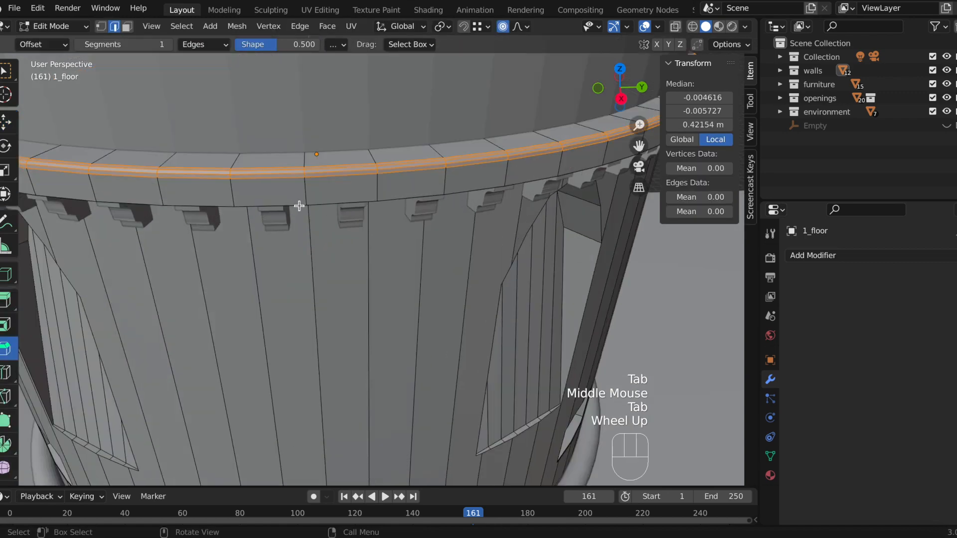
- Undo the bevel on the 1_floor rim, back to the selected edge loop
key("super+z")
key("super+z")
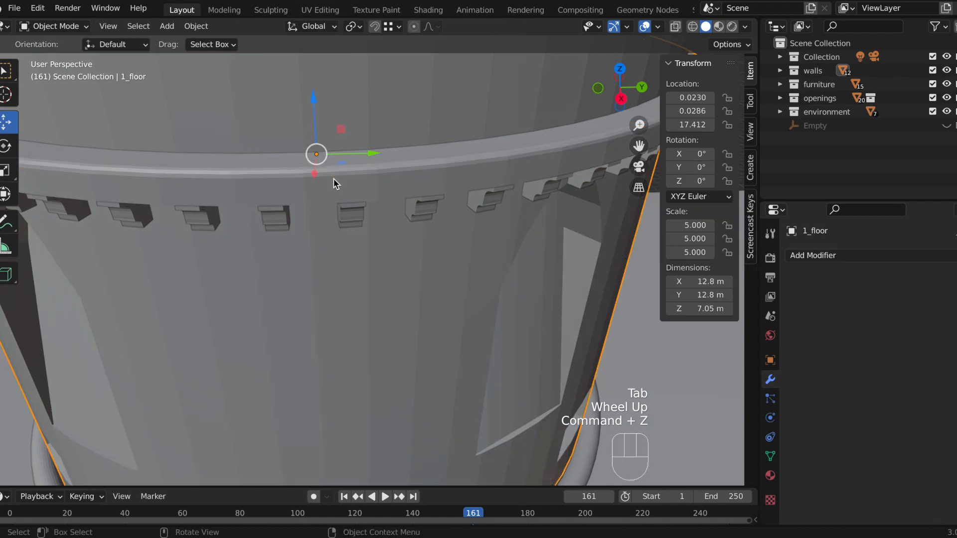
key("super+z")
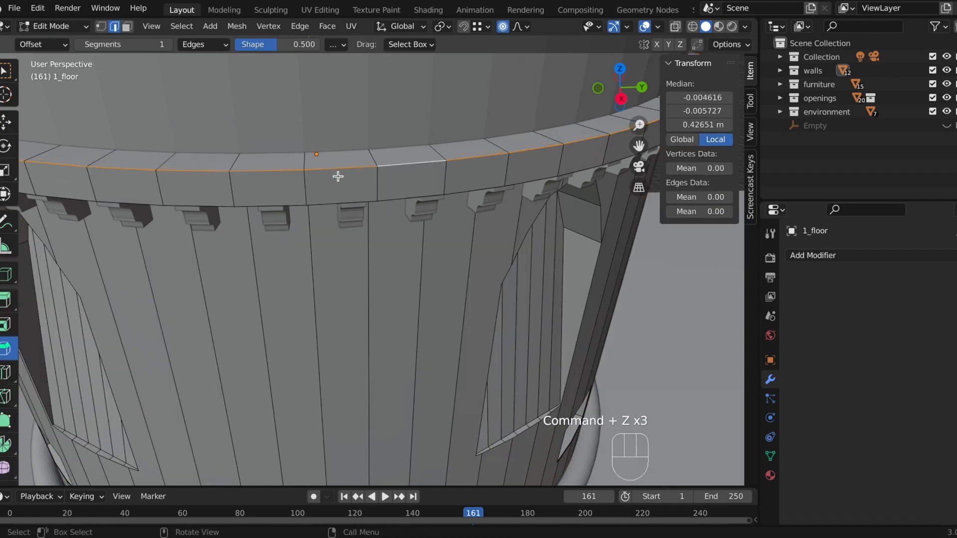
- Bevel the rim's selected upper outer edge loop with four segments and a width of about 0.0087 m
key("ctrl+b")
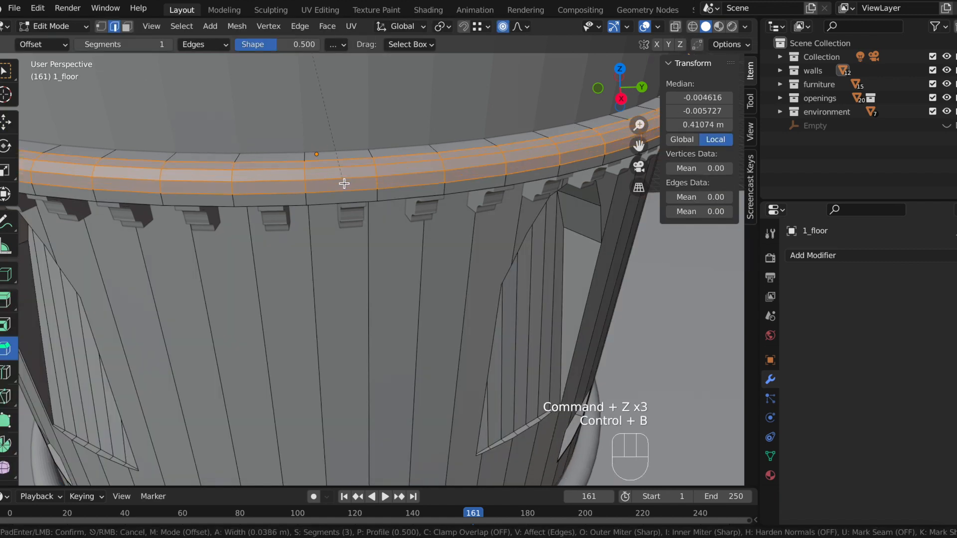
scroll(344, 179, "up", 1)
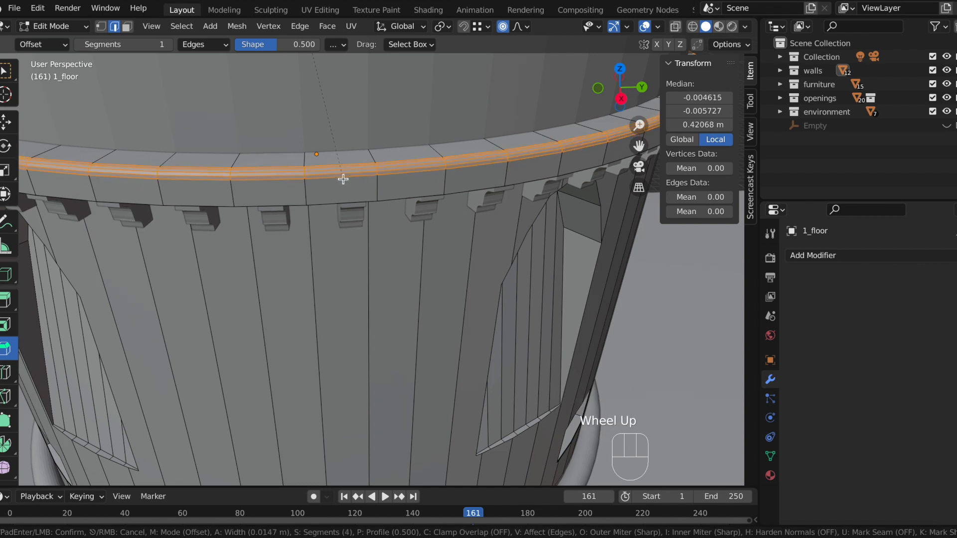
left_click(343, 178)
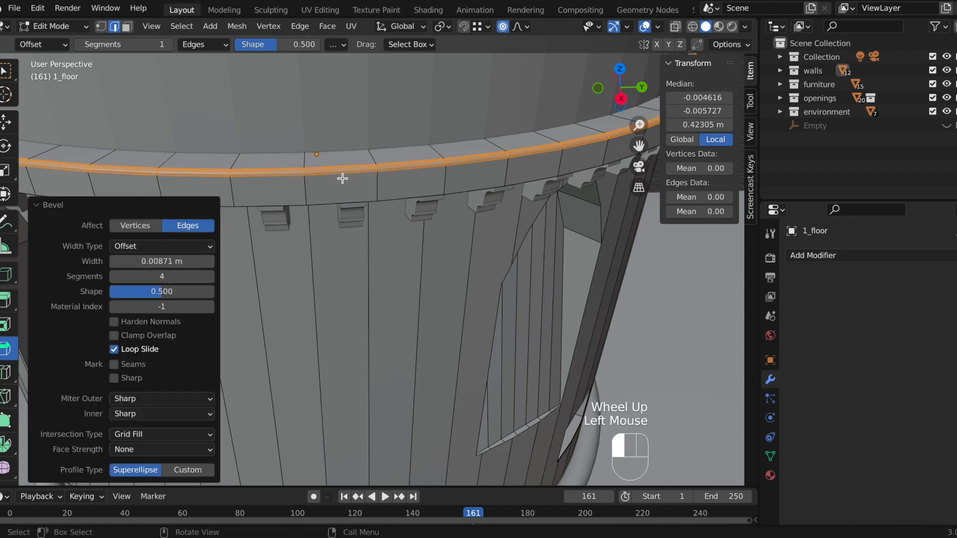
key("Tab")
key("Tab")
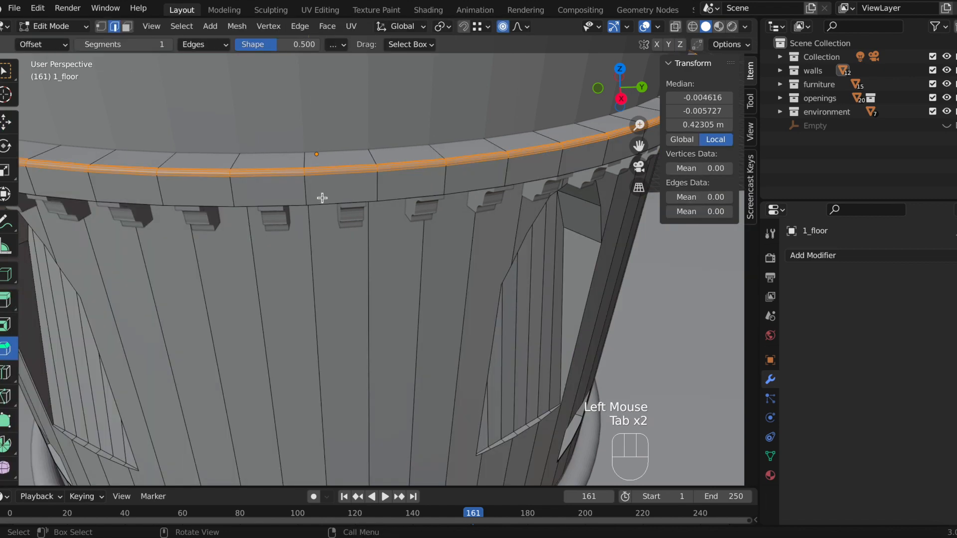
- Bevel the rim's lower outer edge loop, just above the brackets, with four segments about 0.008 m wide
left_click(325, 204)
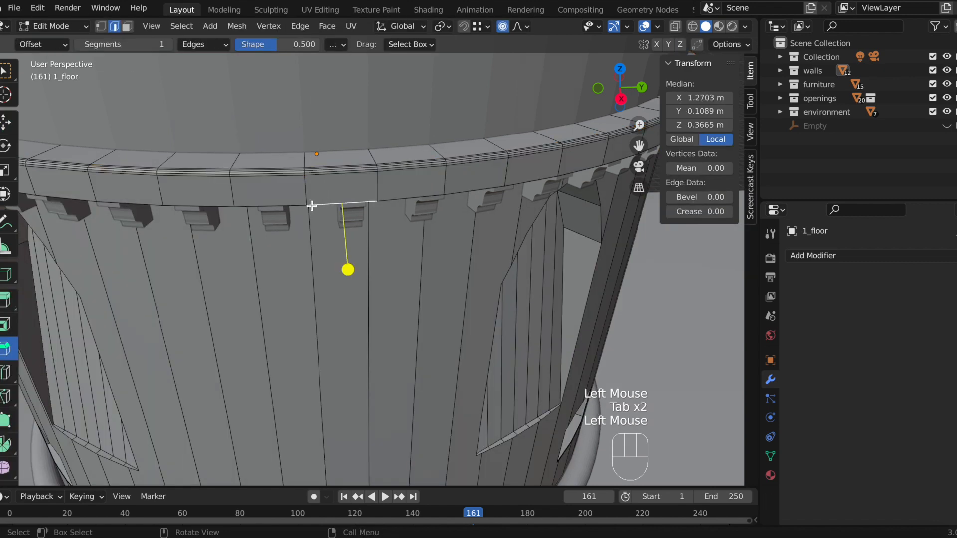
left_click(283, 206, "alt")
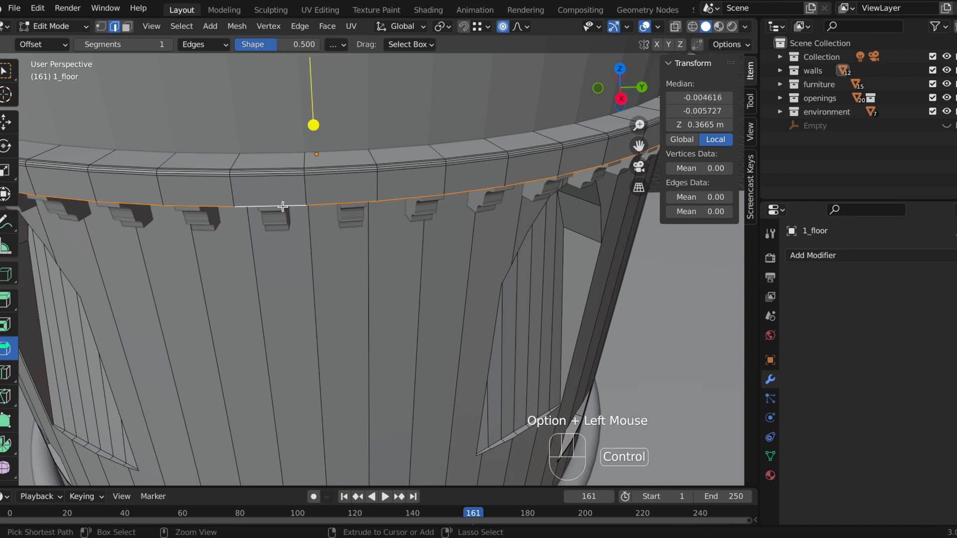
key("ctrl+b")
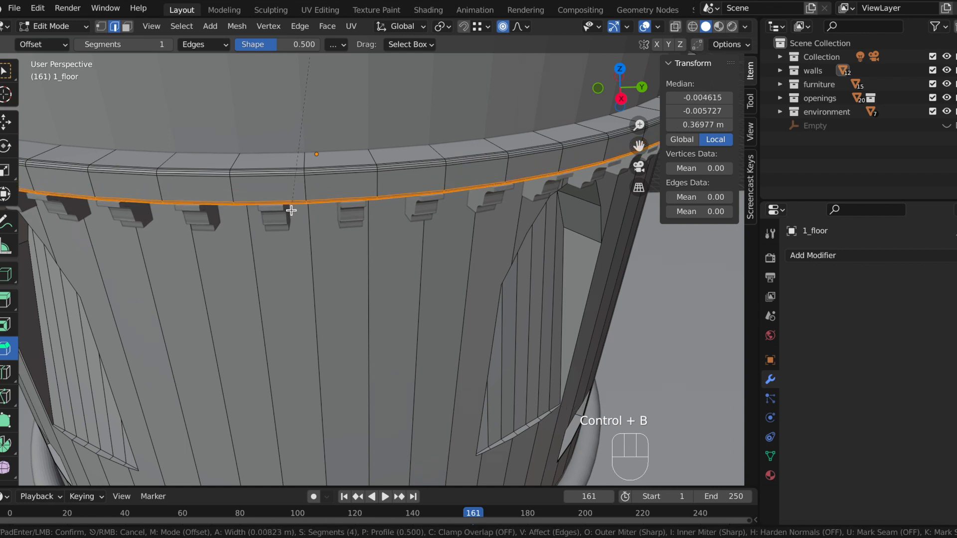
left_click(291, 211)
key("Tab")
- Inspect the tower roof from above, including the parapet, the hatch cover and the ladder inside the round opening
mouse_move(352, 219)
middle_mouse_down()
mouse_move(352, 203)
mouse_move(353, 249)
middle_mouse_up()
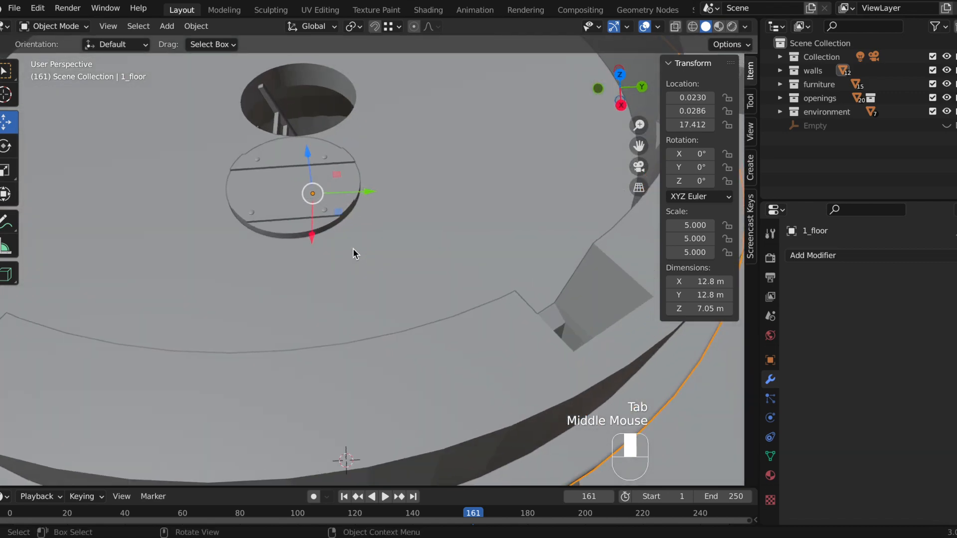
scroll(353, 248, "down", 2)
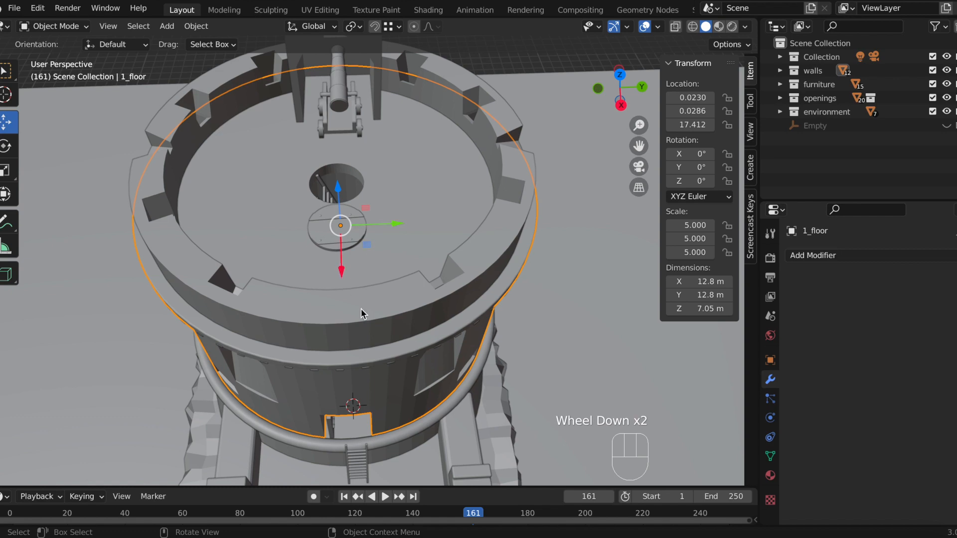
scroll(343, 244, "up", 2)
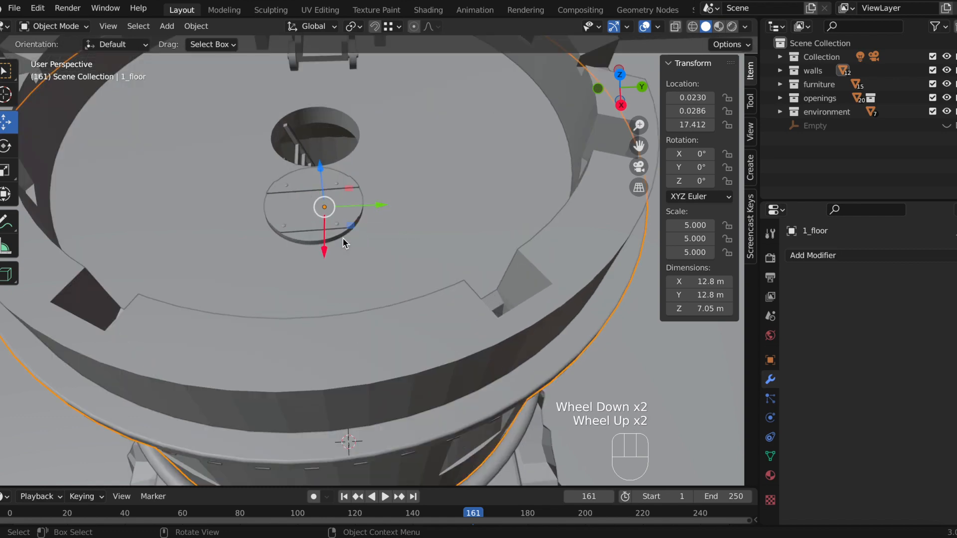
left_click_drag(639, 145, 678, 371)
left_click_drag(638, 145, 645, 43)
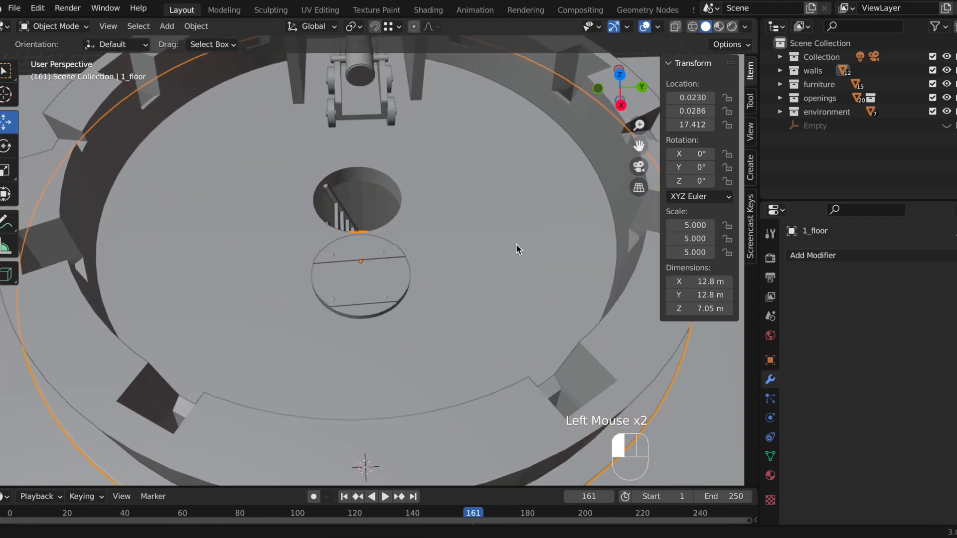
scroll(503, 238, "up", 1)
scroll(503, 242, "up", 3)
left_click_drag(638, 145, 660, 354)
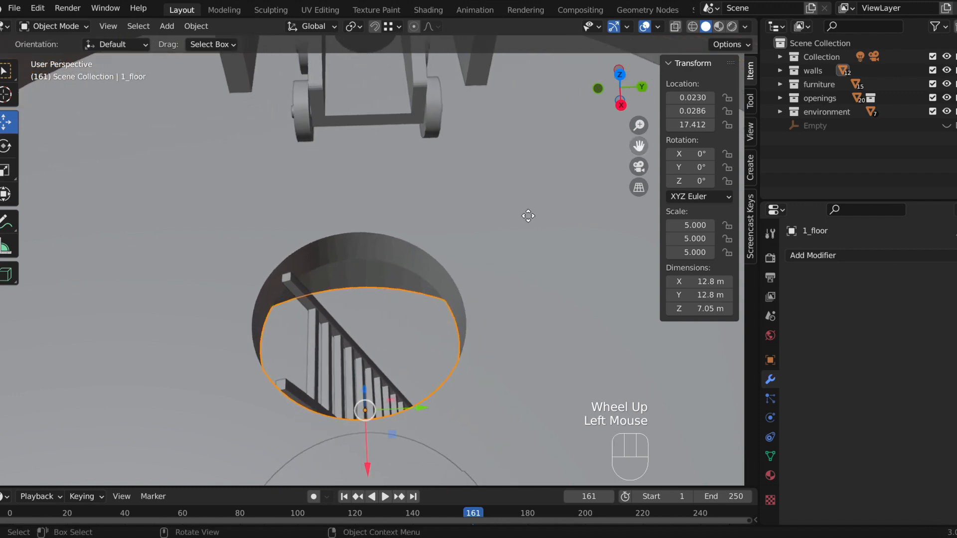